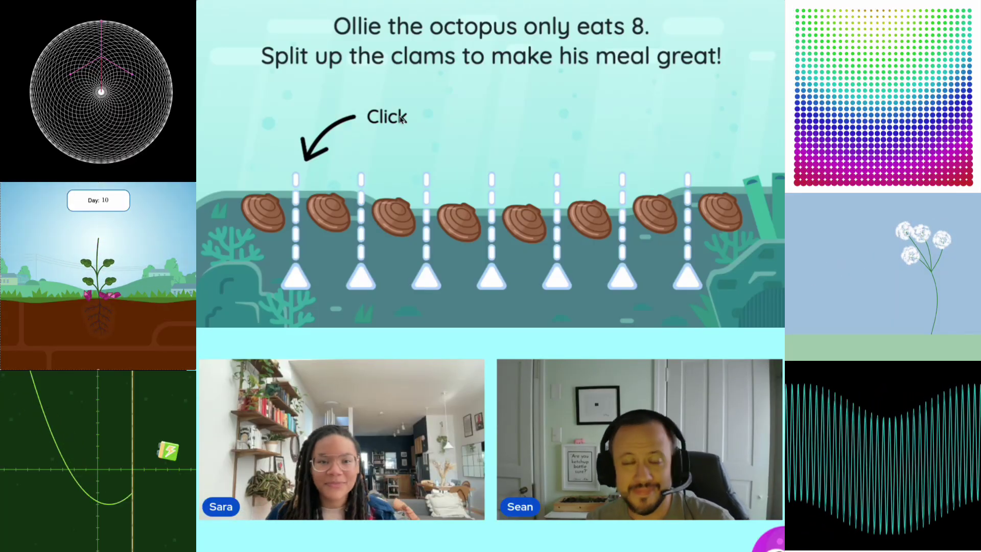
left_click(299, 205)
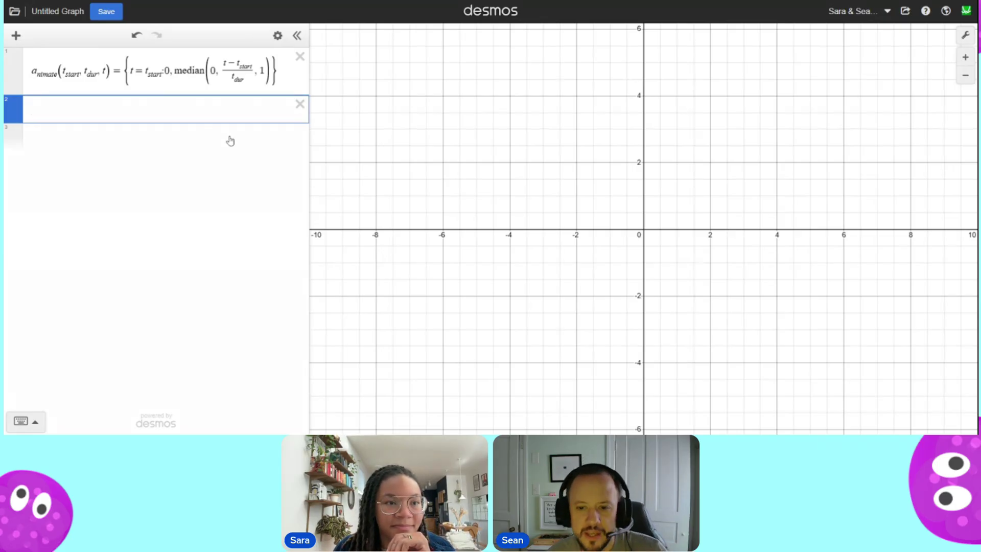
Enter the function call a_nimate(0, 2, t_ime) on the empty line below the definition and add a slider for t_ime.
key("ctrl+plus")
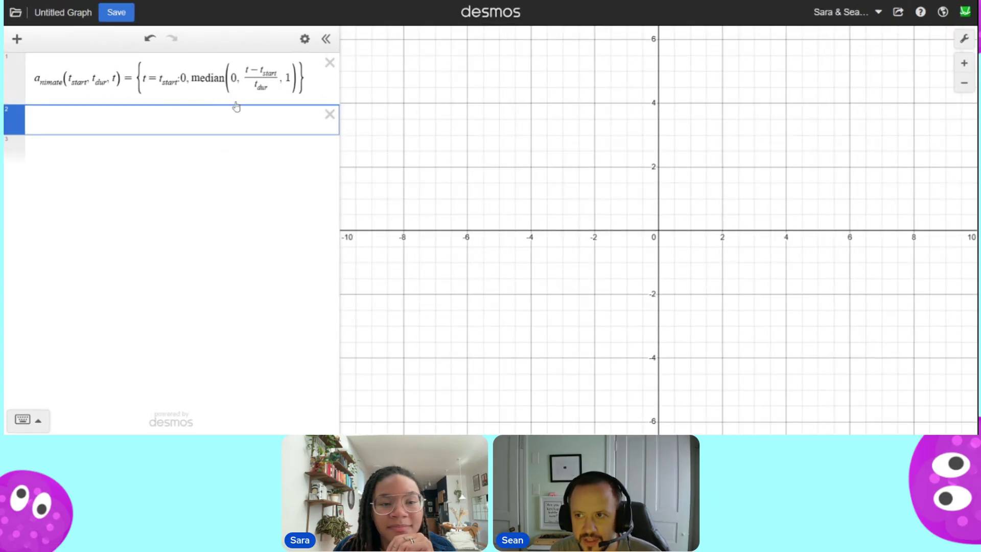
key("ctrl+plus")
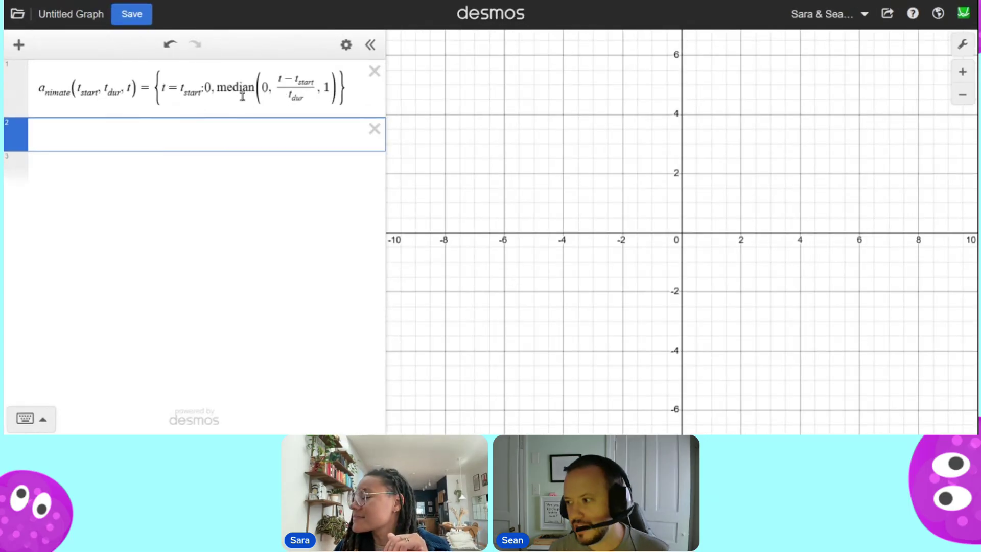
left_click_drag(38, 88, 296, 102)
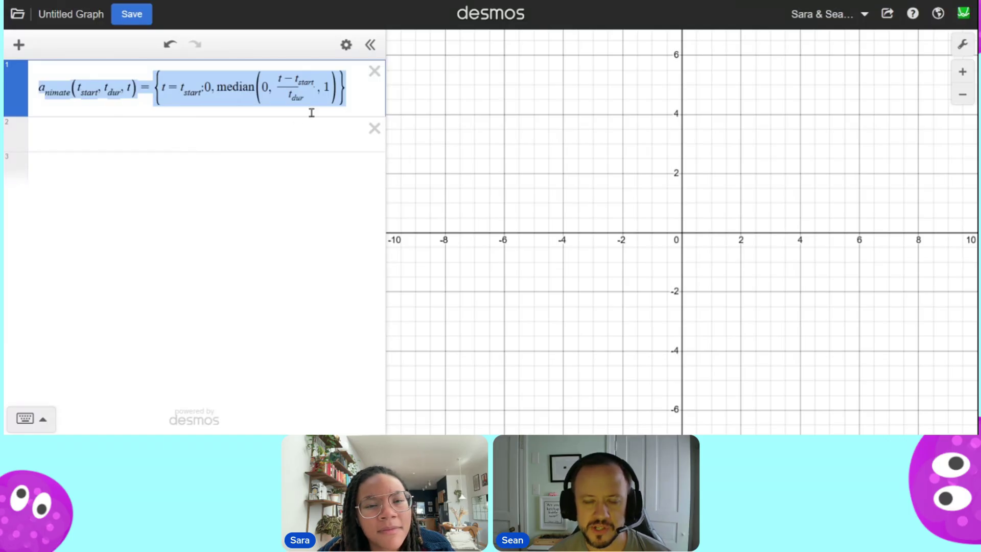
left_click(133, 138)
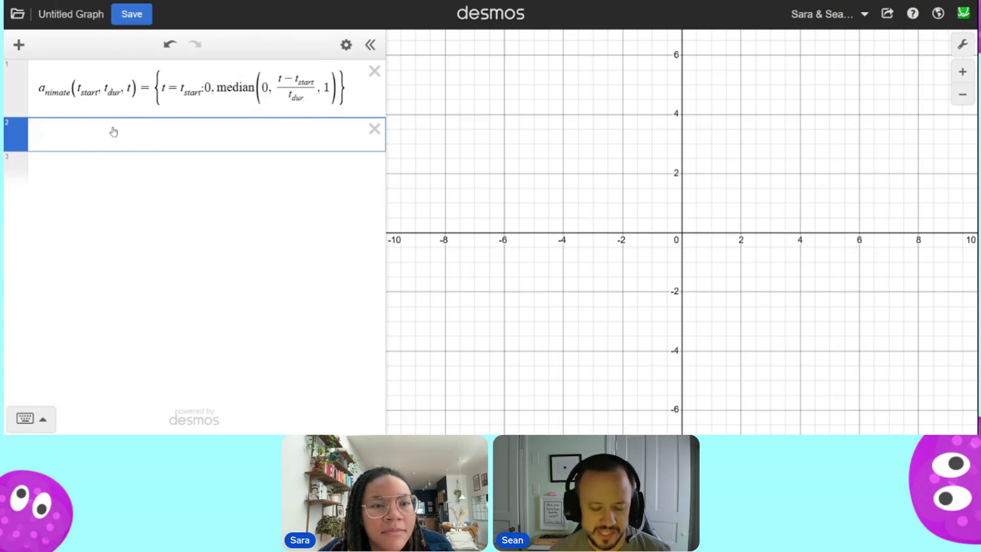
type("_n")
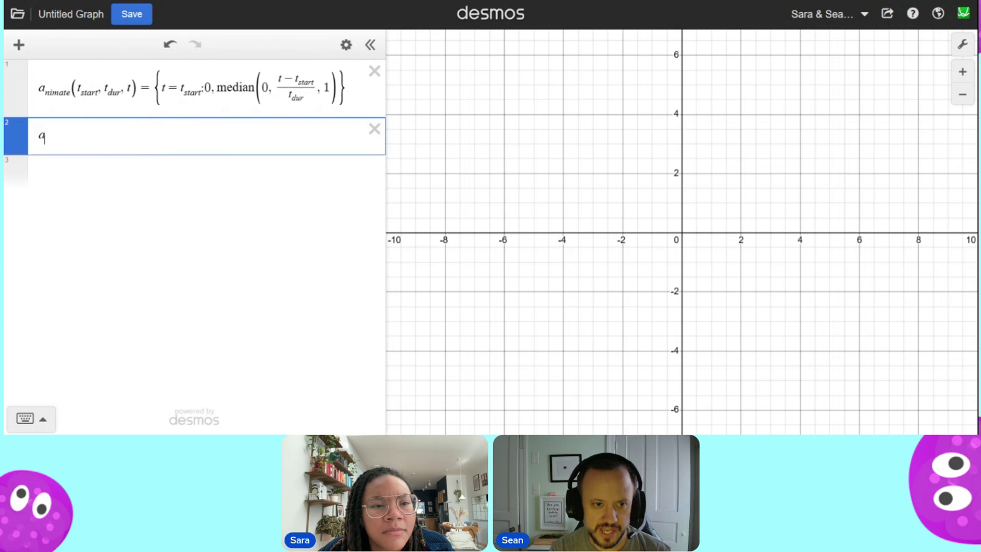
type("imate(")
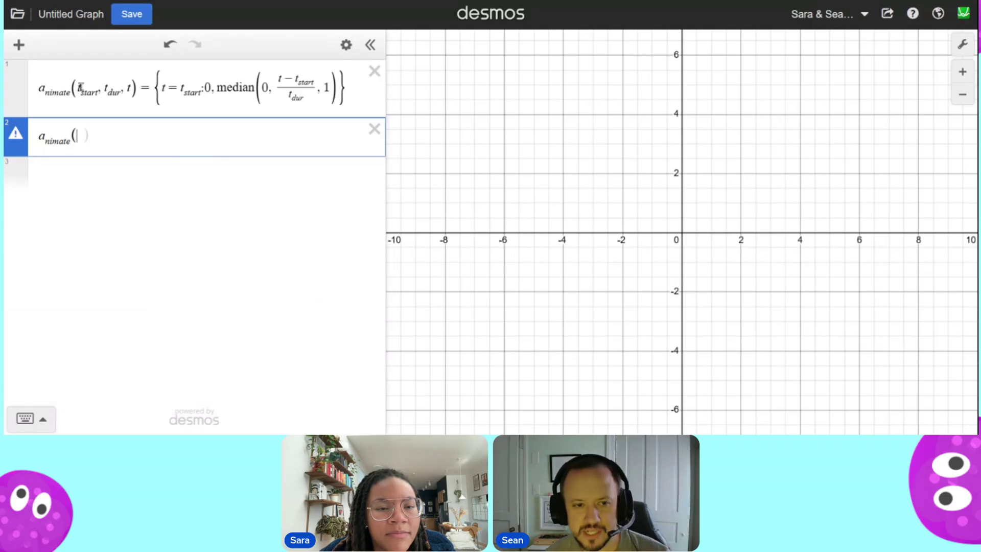
type("0")
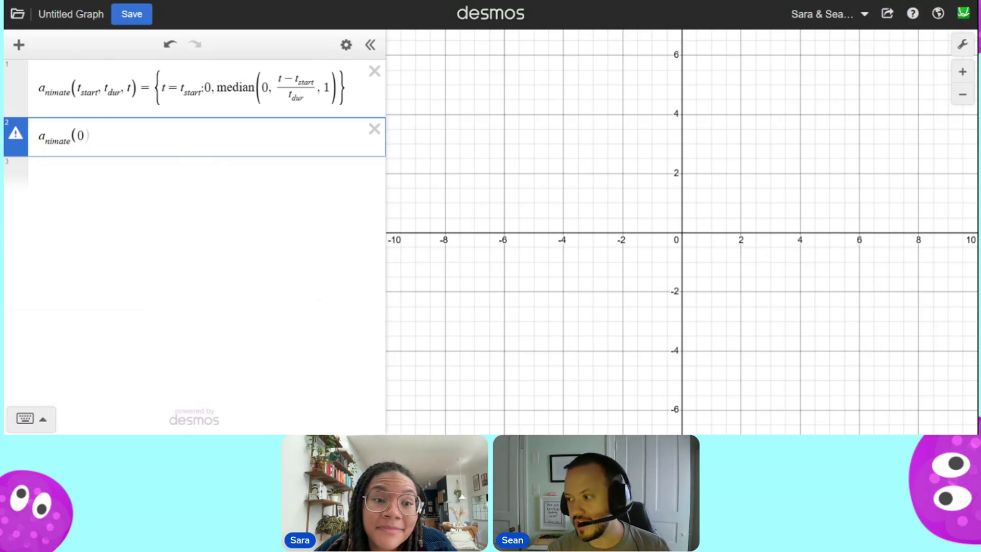
type(", 2")
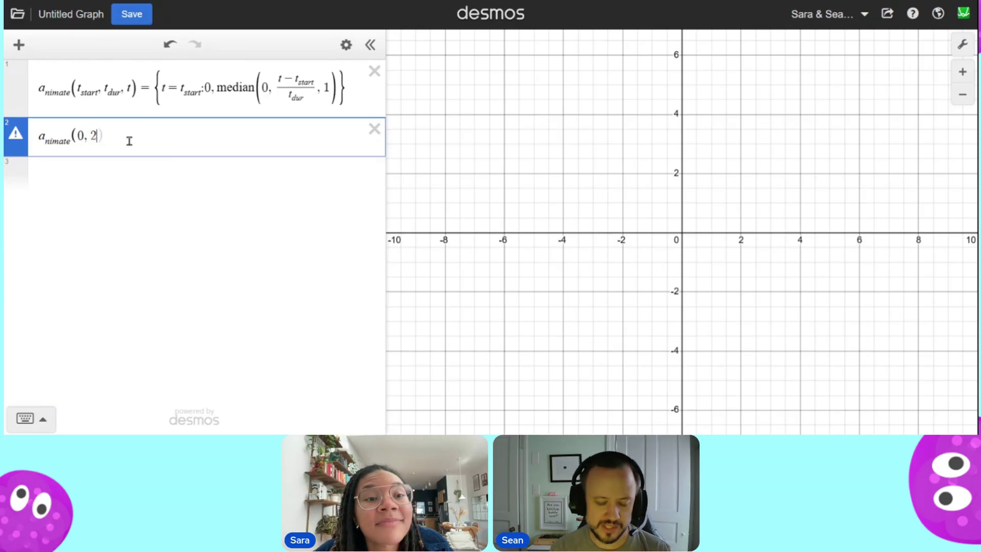
type(",t_ime")
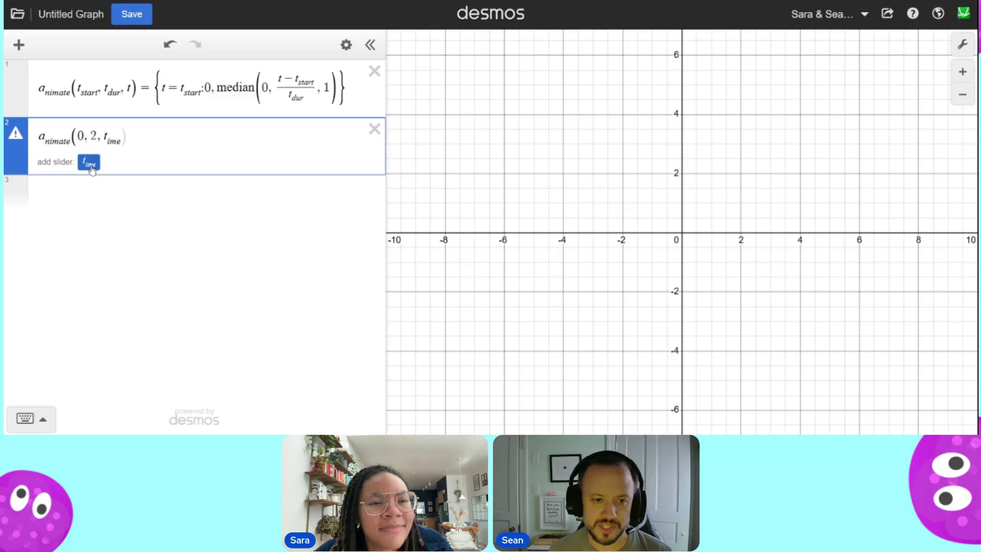
left_click(90, 164)
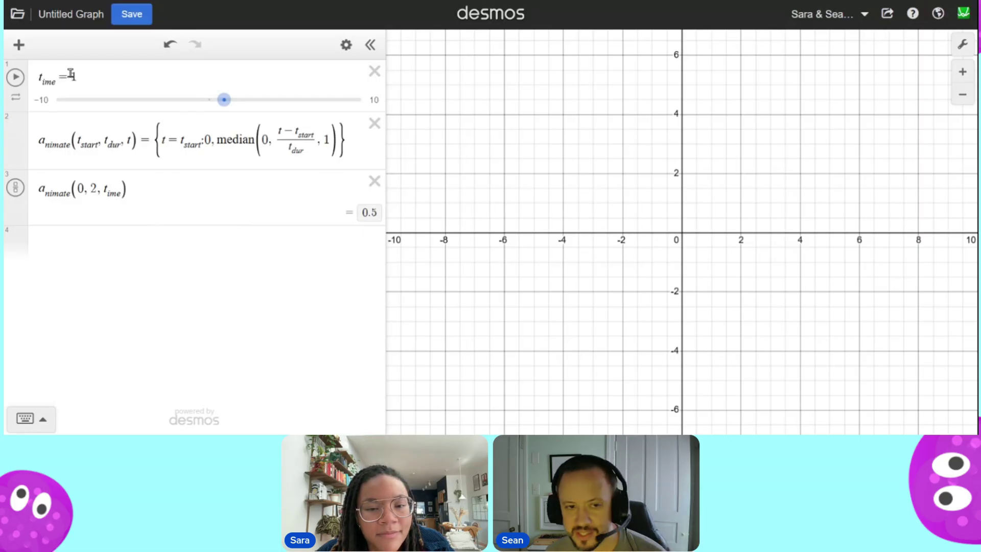
Set the t_ime slider's range to run from 0 to 4.
left_click(42, 100)
type("0")
key("Tab")
type("4")
Replace t_ime with x as the last argument of the a_nimate call so that it plots as a curve.
left_click(166, 193)
left_click_drag(123, 196, 120, 212)
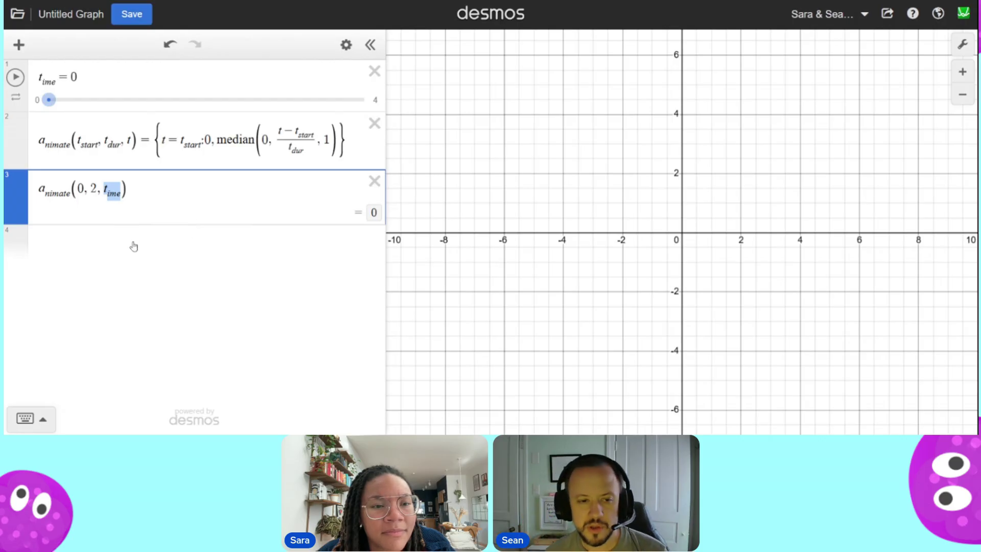
type("x")
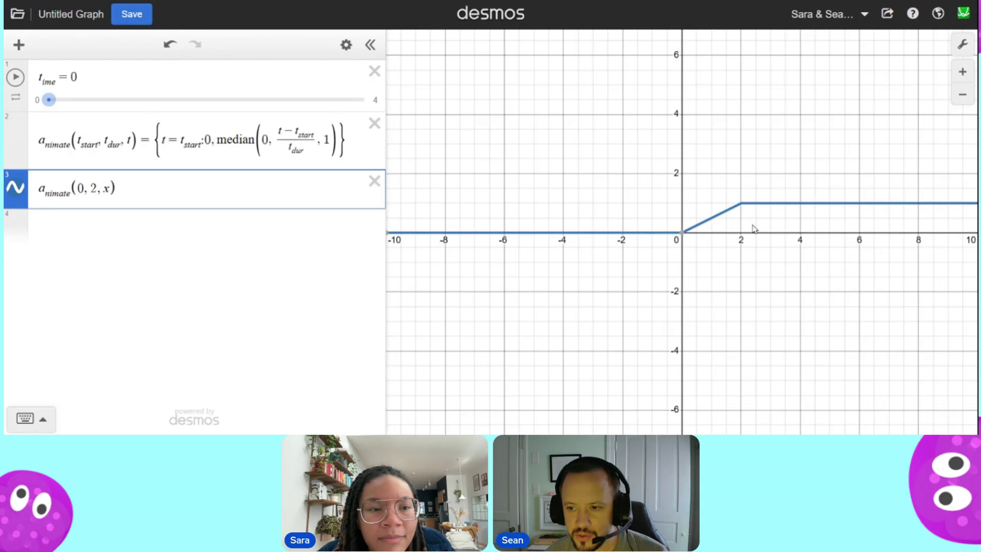
scroll(749, 225, "up", 6)
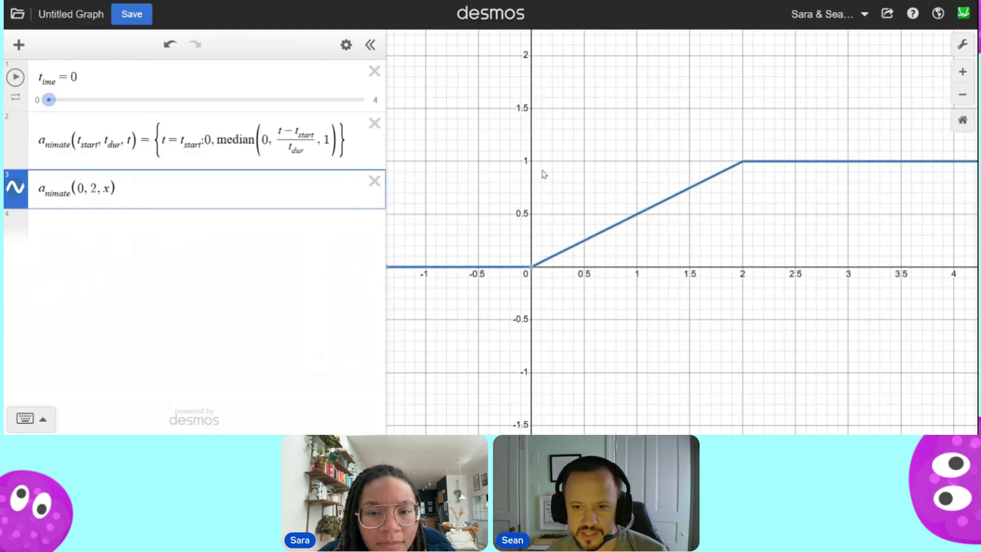
scroll(549, 266, "down", 1)
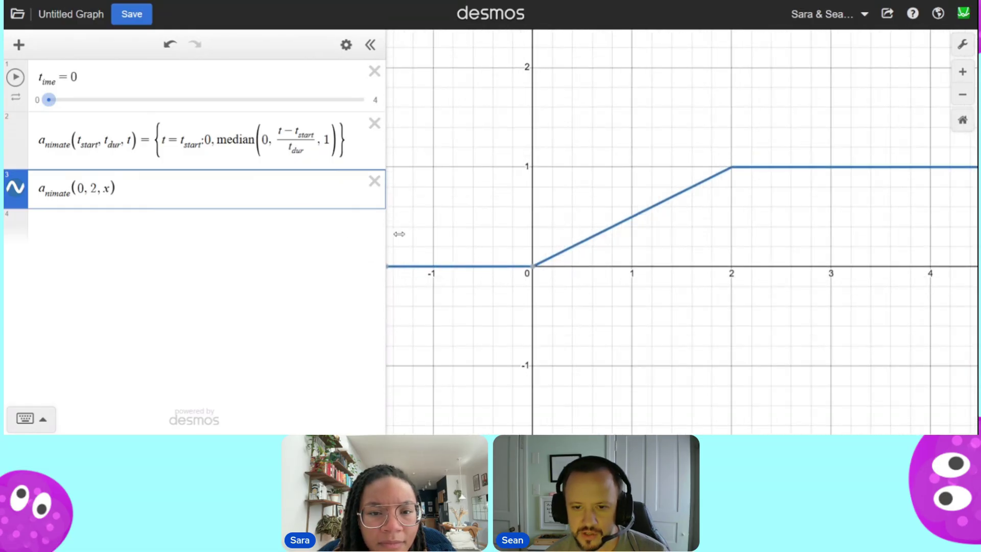
scroll(614, 251, "down", 2)
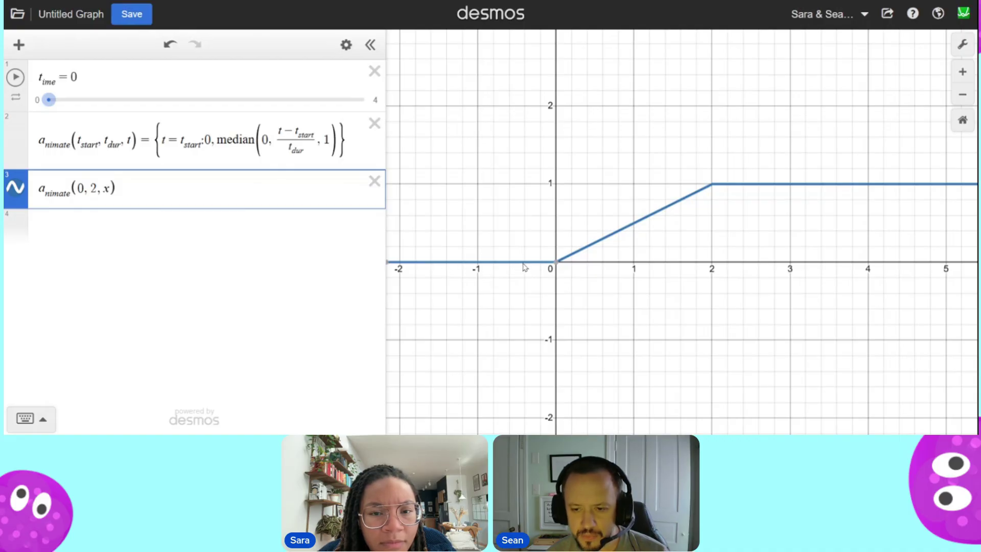
scroll(527, 266, "up", 3)
left_click_drag(668, 220, 578, 239)
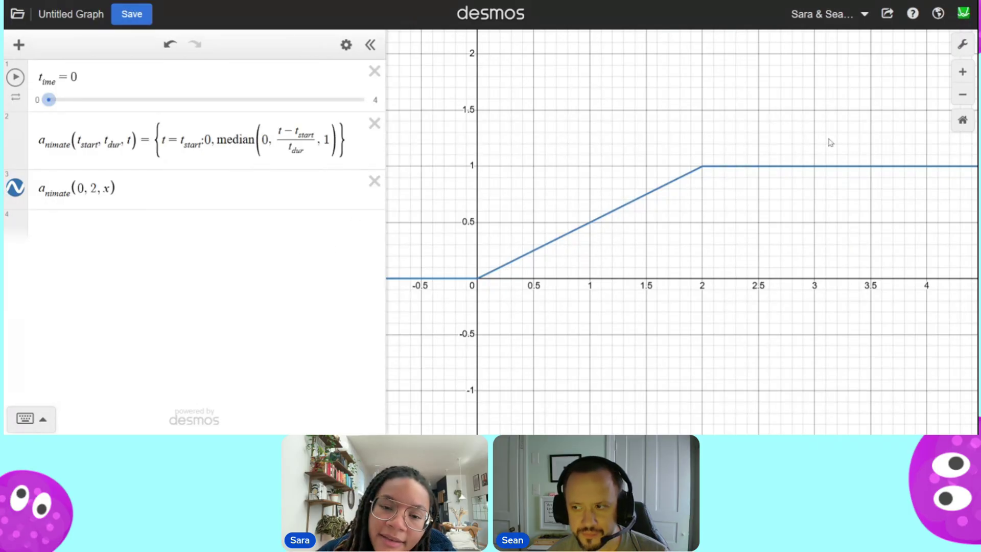
Label the x-axis "time" and the y-axis "percent".
left_click(963, 44)
left_click(901, 187)
type("time")
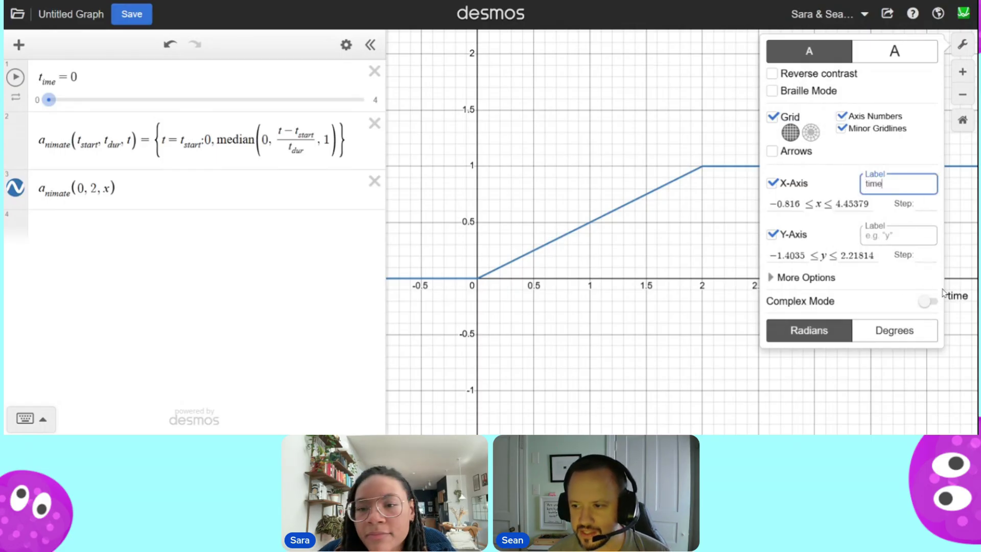
left_click(900, 235)
type("percent")
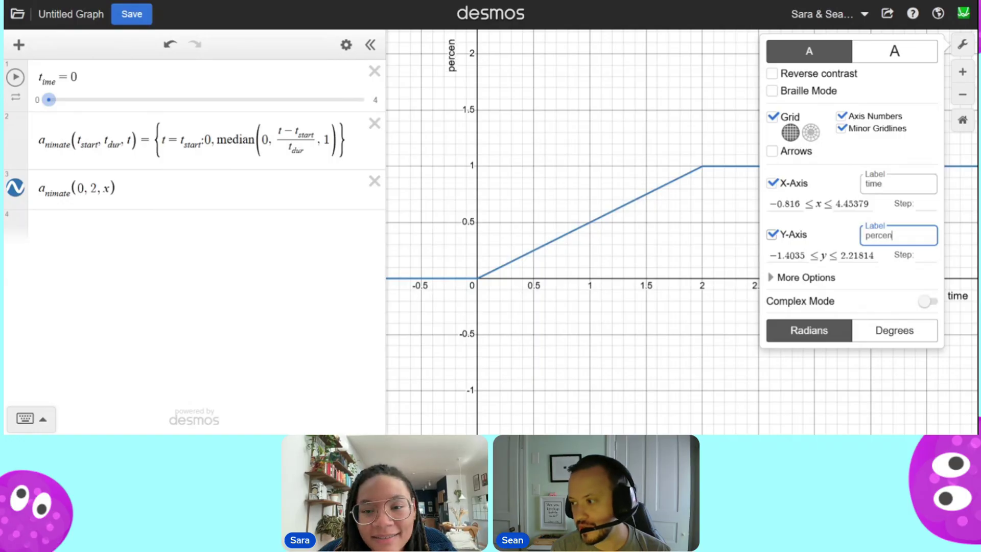
left_click(574, 150)
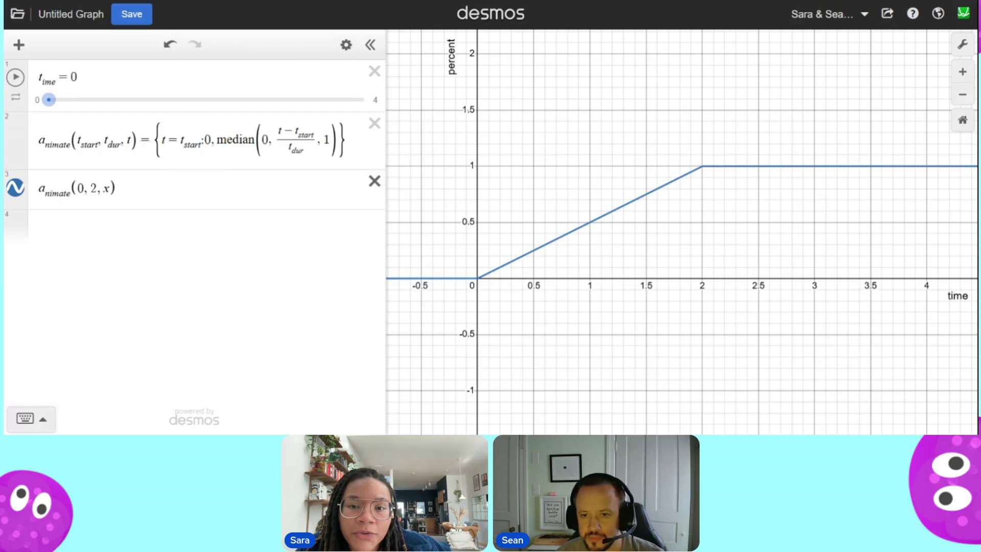
Set the duration argument of the plotted a_nimate call to 3.
double_click(94, 189)
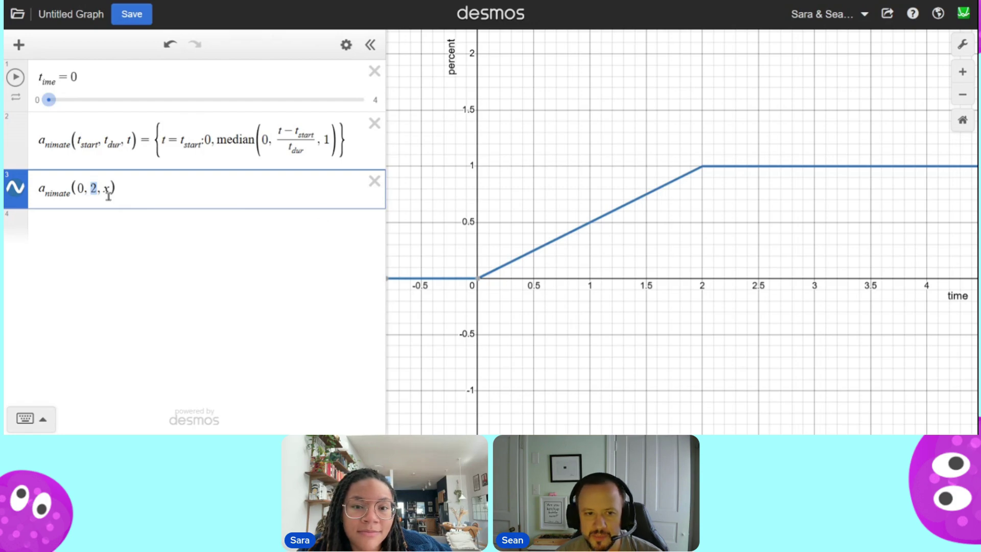
mouse_move(477, 282)
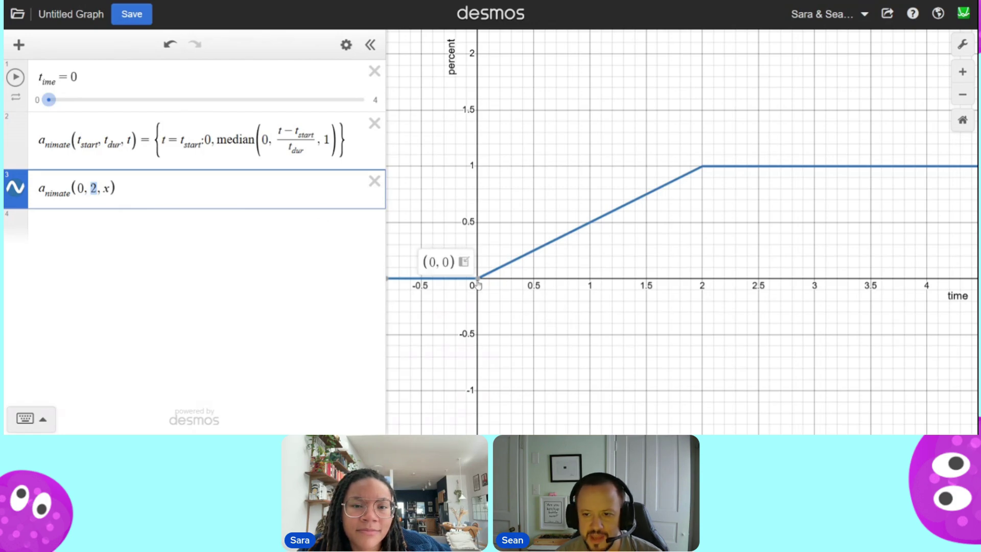
type("3")
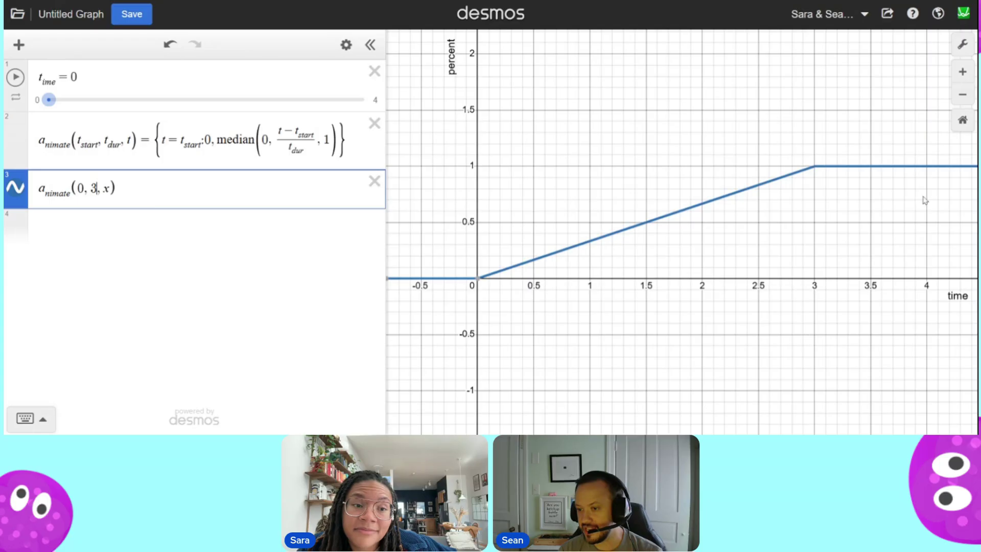
Set the start-time argument of the plotted a_nimate call to 1.
double_click(81, 187)
left_click(88, 185)
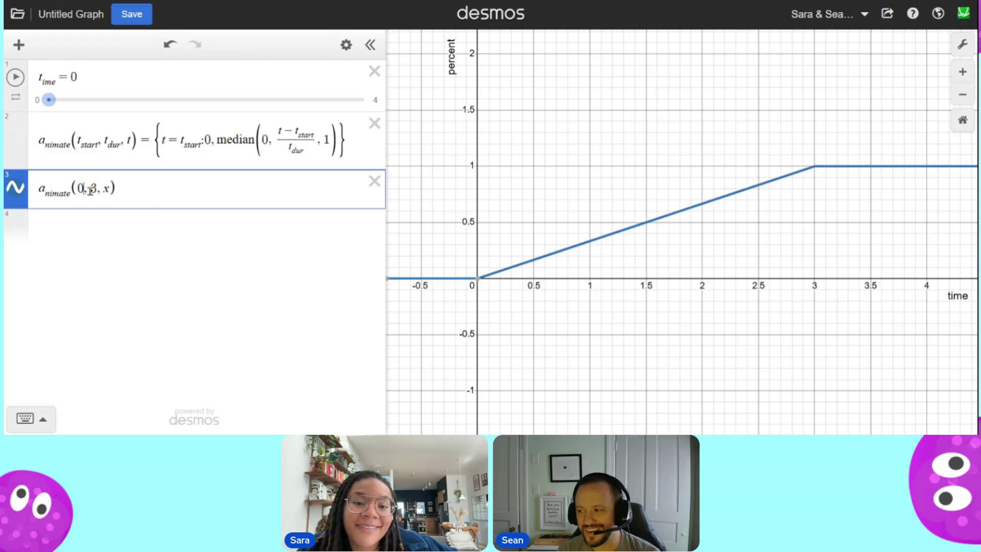
left_click(117, 188)
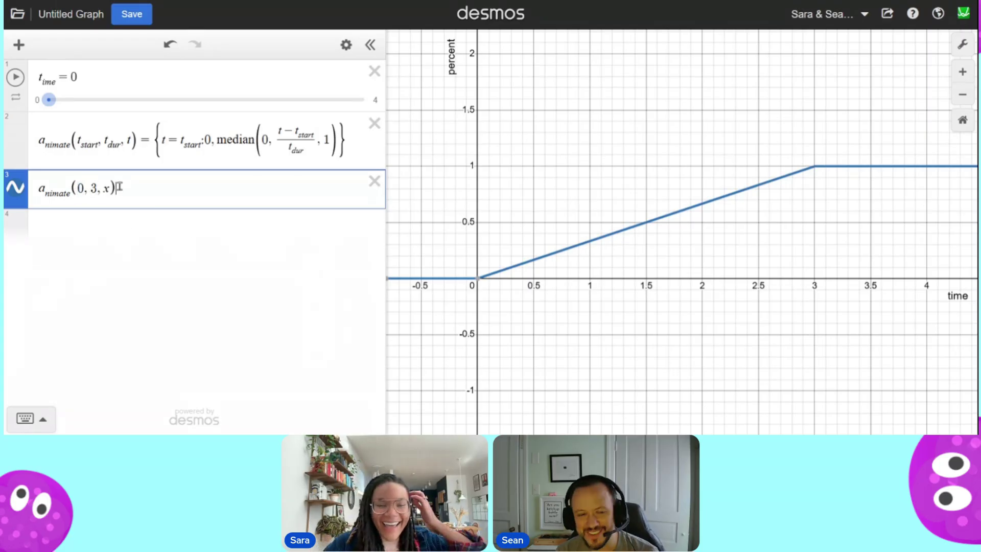
scroll(424, 221, "down", 2)
double_click(80, 188)
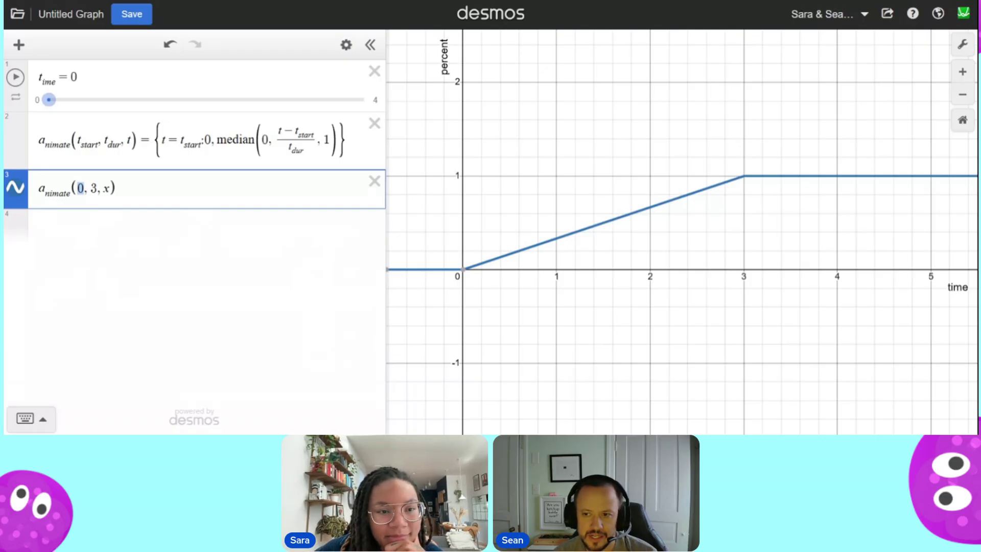
type("1")
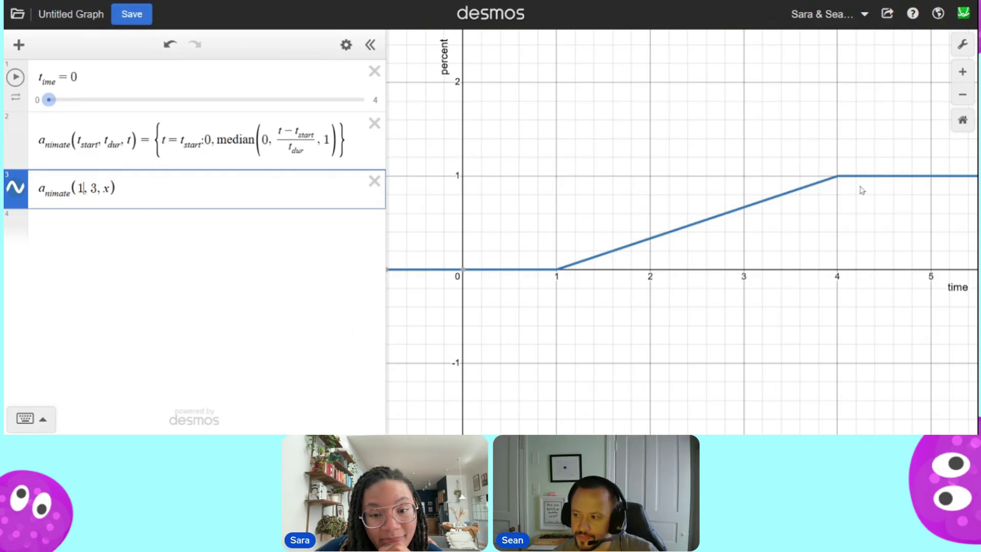
double_click(92, 189)
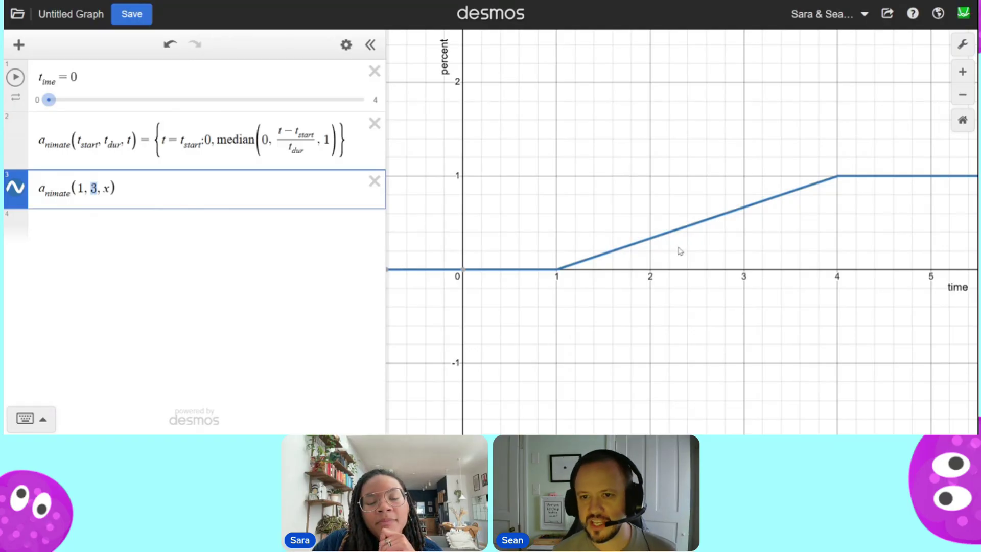
Turn off the x-axis, y-axis, grid and axis numbers in the graph settings.
left_click(959, 54)
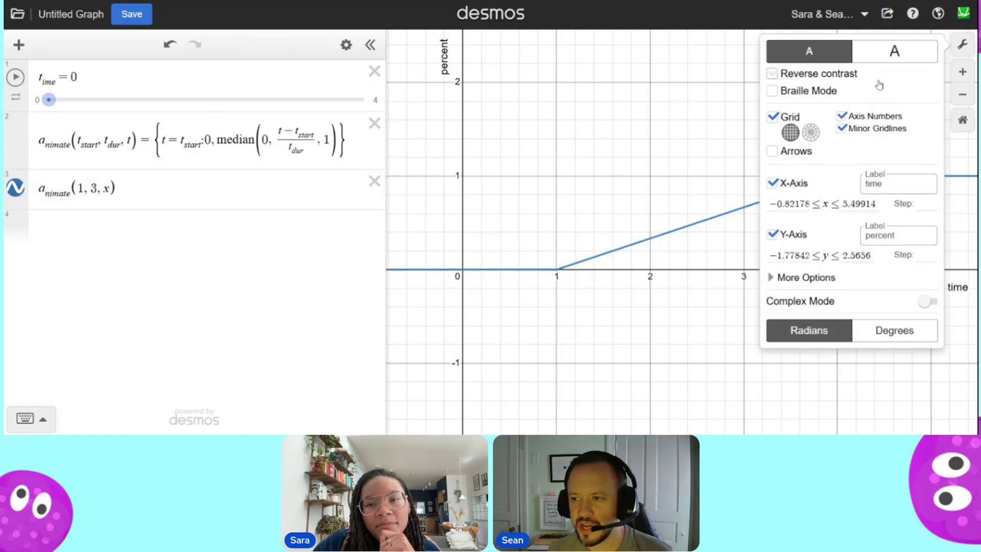
left_click(790, 183)
left_click(788, 235)
left_click(791, 118)
left_click(852, 118)
left_click(590, 196)
left_click(954, 53)
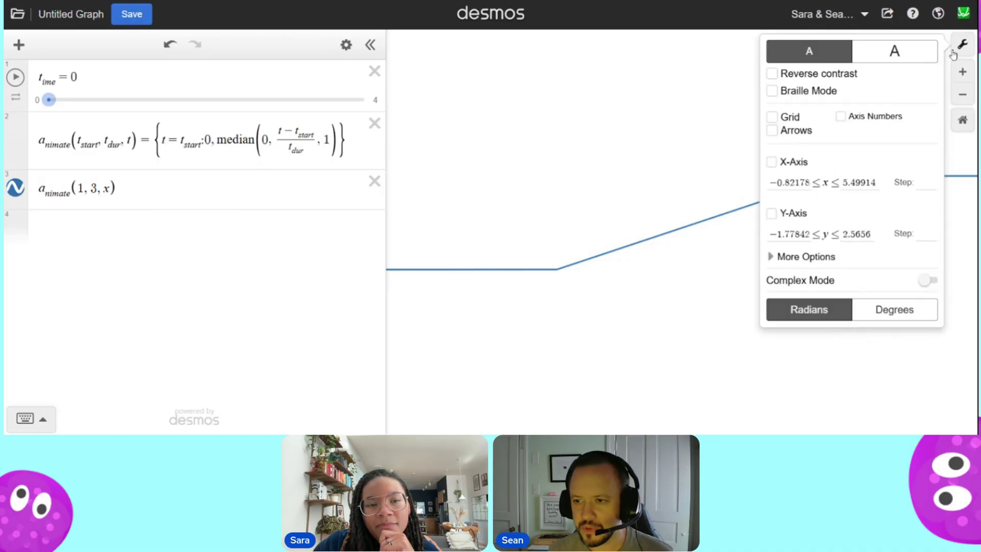
Hide the a_nimate(1, 3, x) curve and start an empty expression line below it.
left_click(12, 196)
left_click(143, 188)
left_click(145, 211)
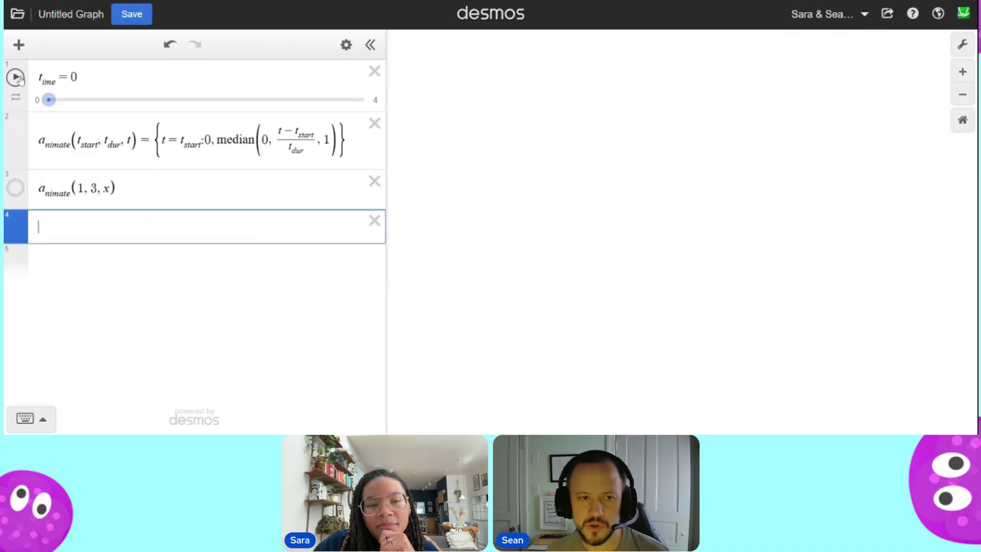
Insert the purple blob image "Group 52 (6).png" into the expression list.
left_click(17, 46)
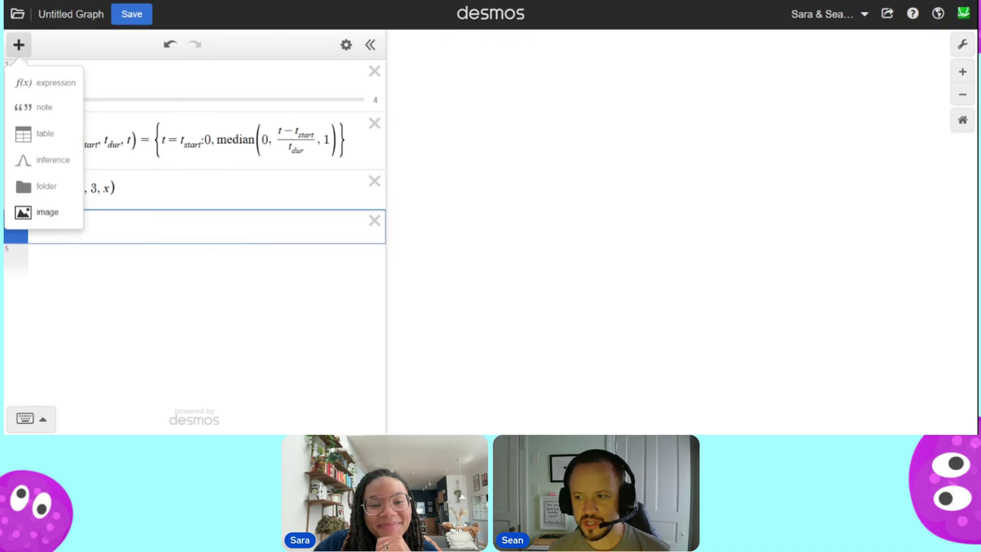
left_click(47, 212)
left_click(593, 171)
scroll(659, 250, "down", 10)
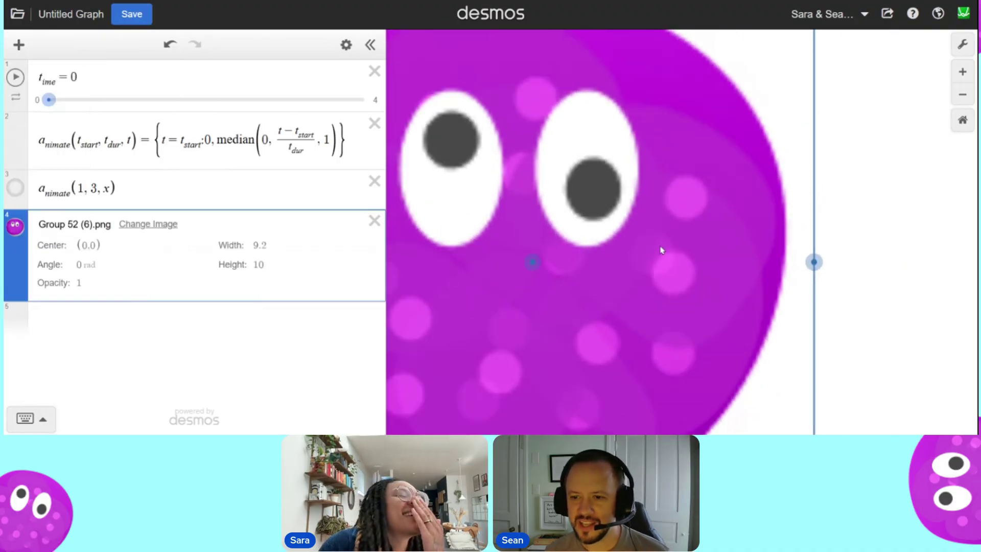
Shrink the blob image to about 1.31 wide by 1.42 high and move its center to about (0.78, 0.57).
left_click_drag(732, 105, 633, 204)
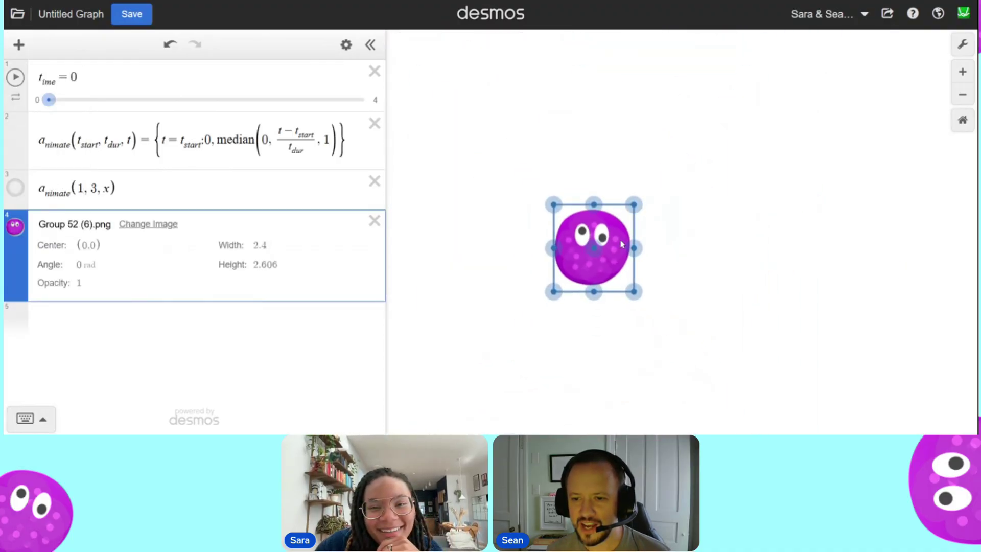
scroll(593, 246, "up", 3)
left_click_drag(593, 246, 631, 220)
left_click_drag(689, 158, 671, 179)
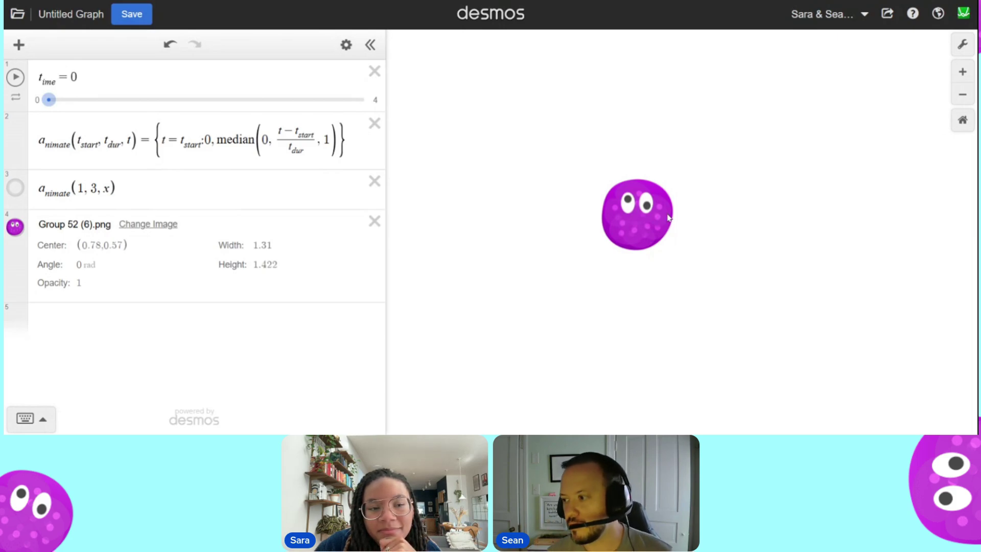
Shrink the blob image to about 0.92 wide by 1.0 high, keeping its center in place.
left_click(643, 229)
left_click_drag(674, 170, 663, 187)
left_click(673, 198)
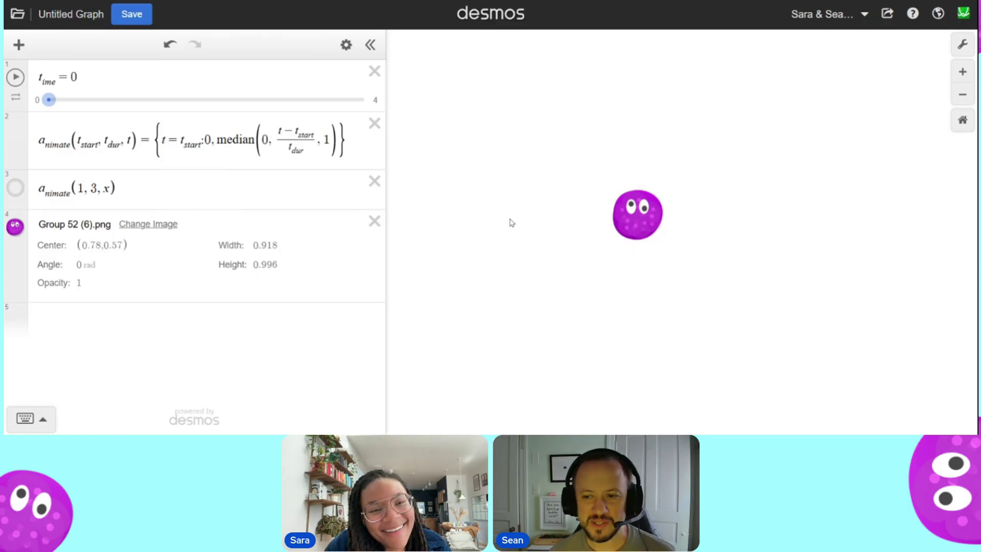
Set the blob image's width and height both to 1.
left_click(85, 245)
key("Tab")
type("1")
key("Tab")
type("1")
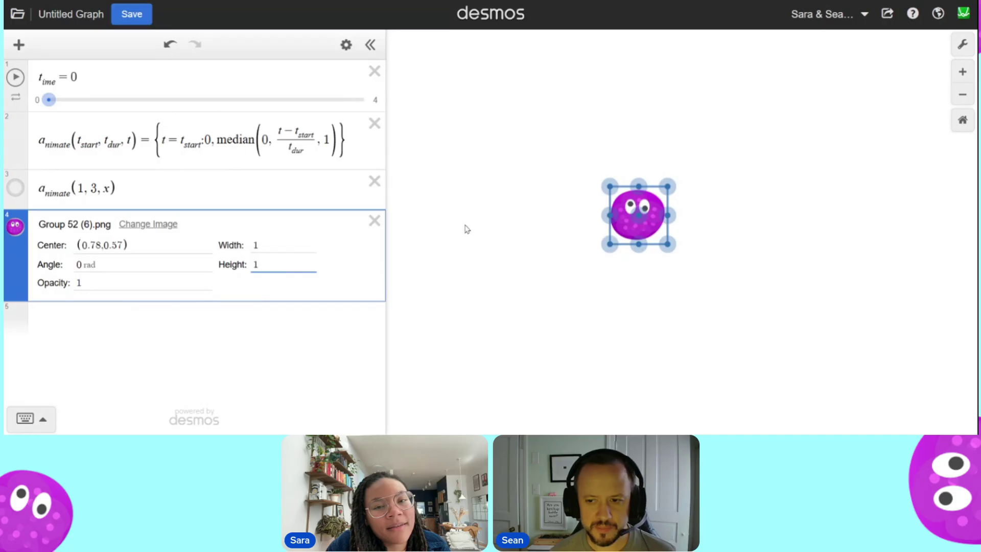
Set the image's center to the variable p_blob and define p_blob = (0,0) on a new expression line.
left_click(672, 217)
left_click(101, 285)
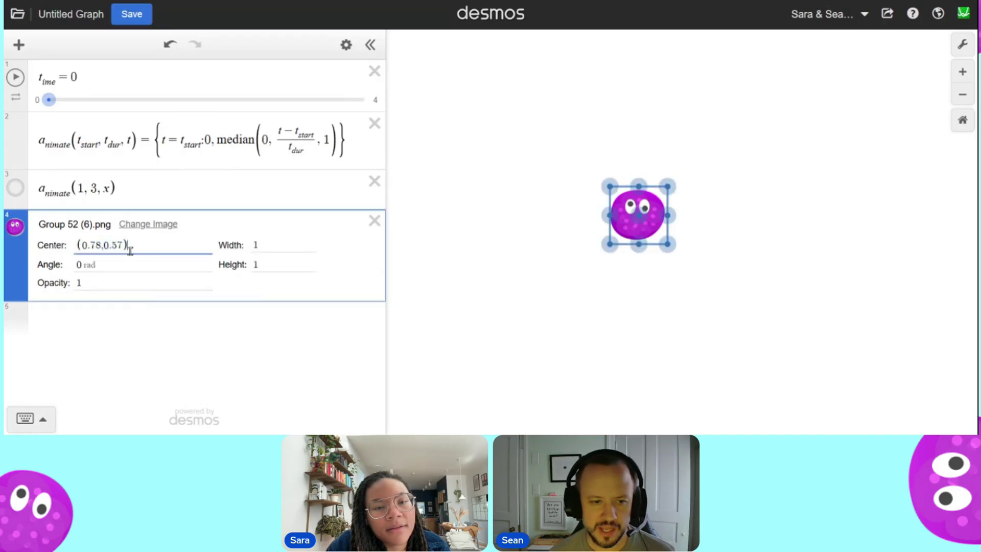
type("p_blob")
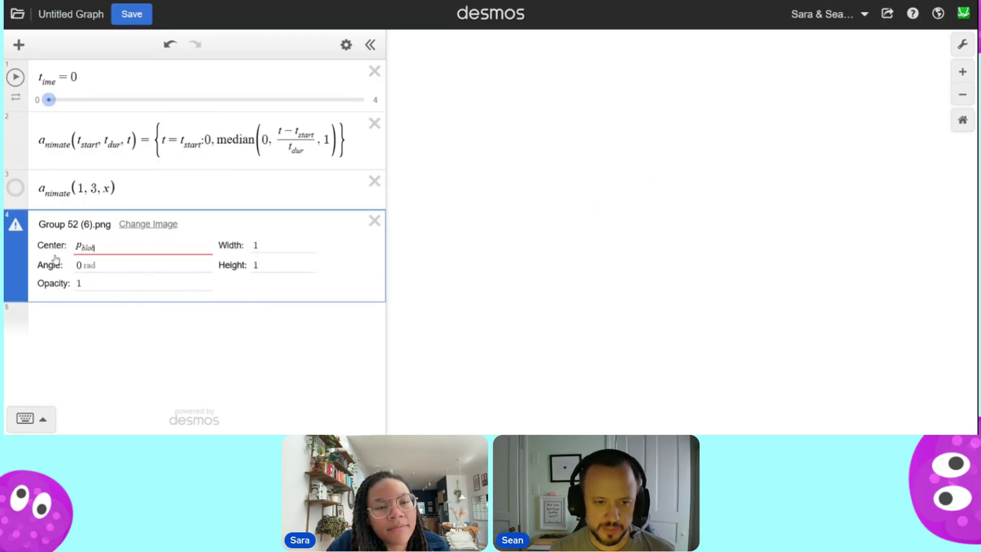
left_click(95, 319)
type("p_blob=(0,")
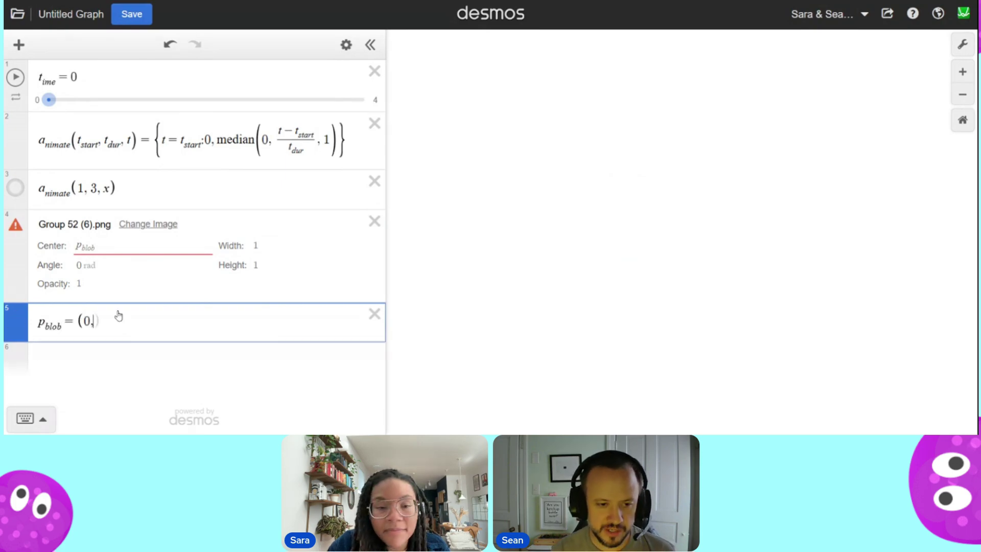
type("0")
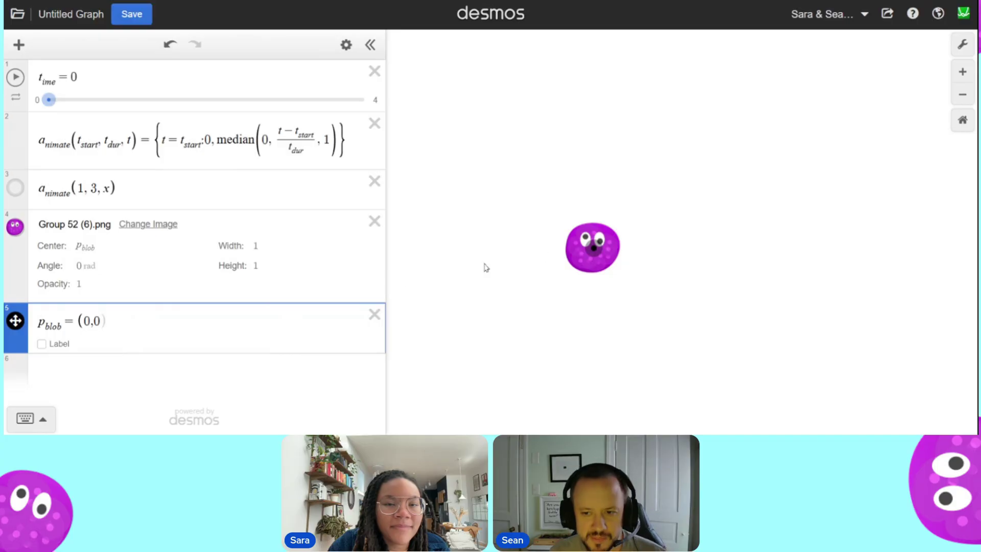
Try moving the blob by its p_blob point on the graph, and undo the move.
left_click_drag(593, 248, 627, 249)
key("ctrl+z")
key("ctrl+z")
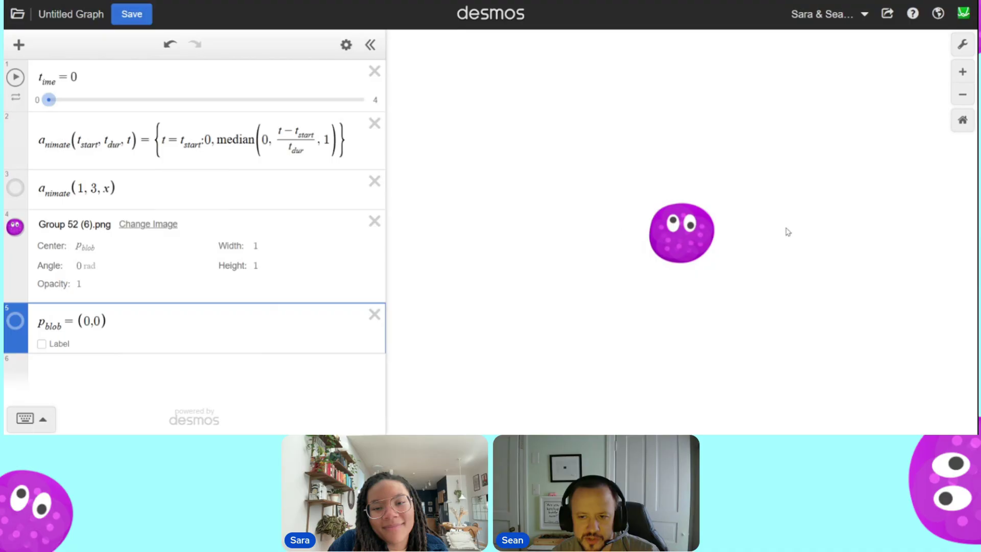
key("ctrl+z")
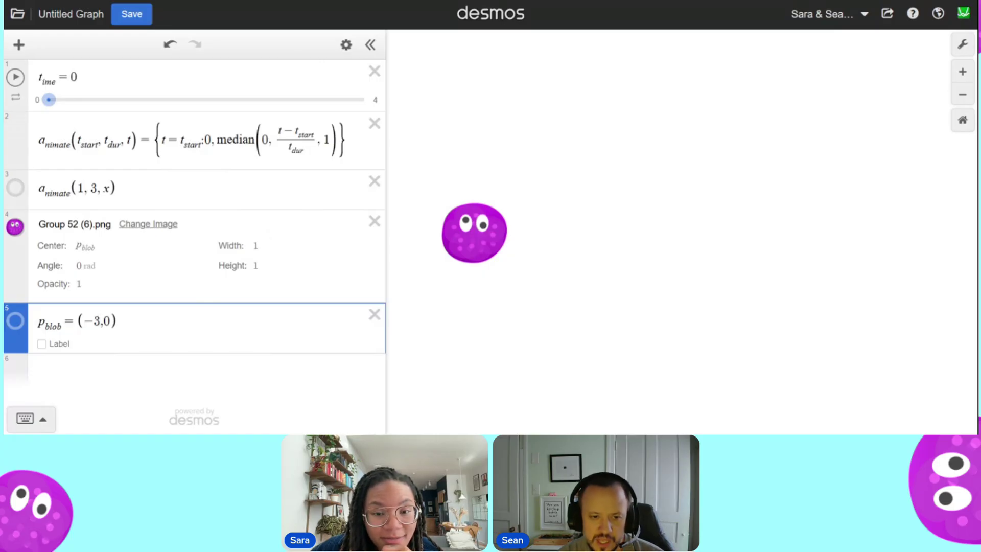
Extend the x-coordinate of p_blob to −3+6, and highlight its starting value and its travel distance.
type("+6")
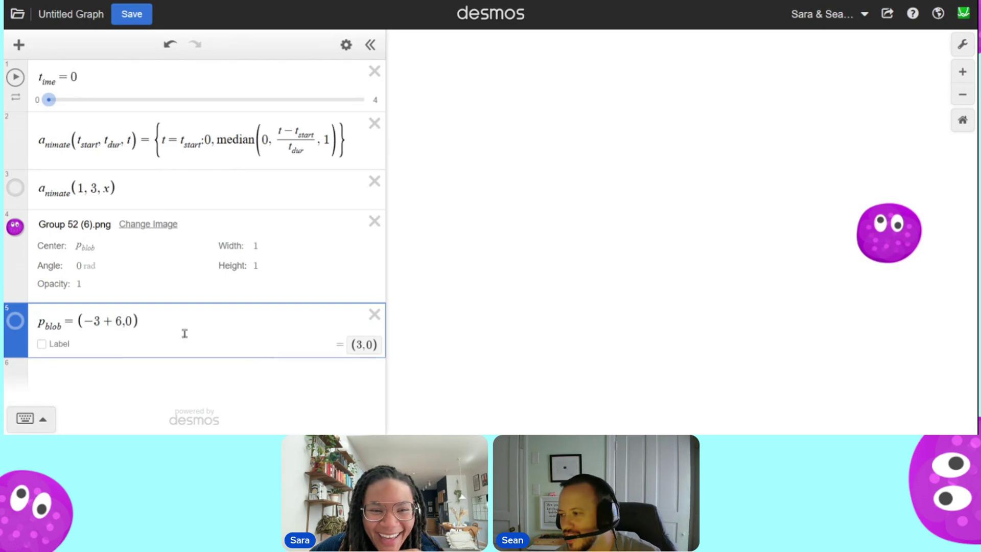
left_click_drag(123, 321, 86, 322)
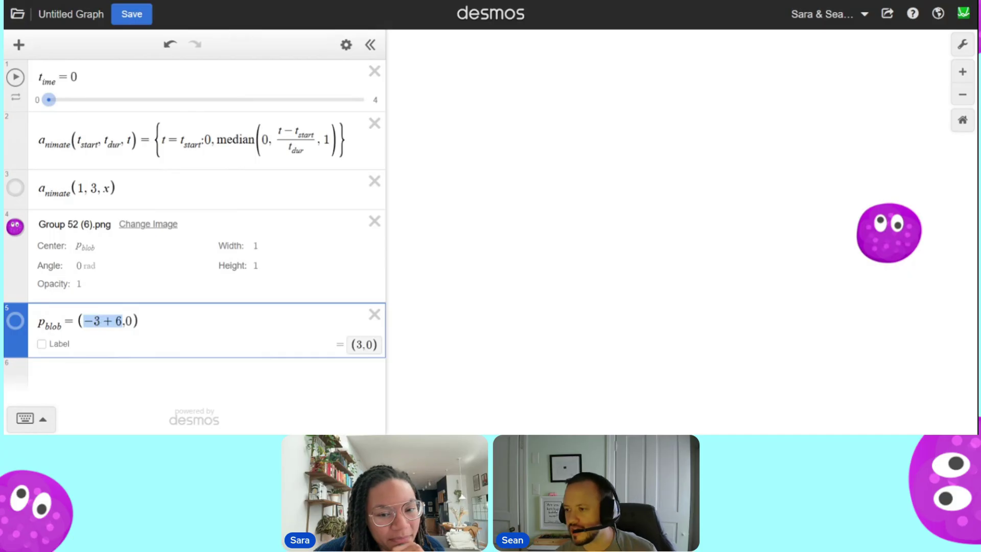
left_click_drag(98, 326, 87, 326)
left_click_drag(122, 324, 115, 323)
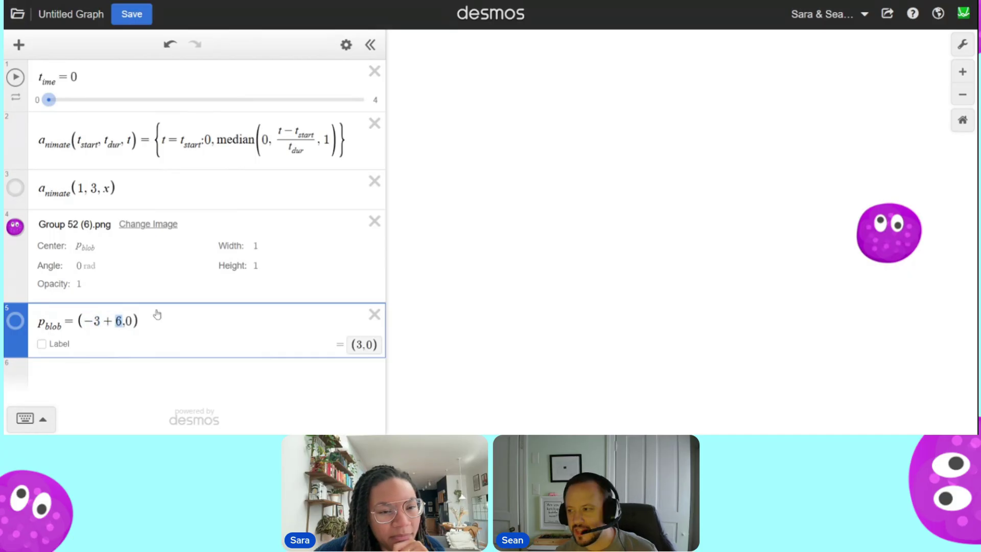
Turn the a_nimate expression into the definition a_move = a_nimate(1, 3, t_ime).
left_click(40, 190)
type("a_move=")
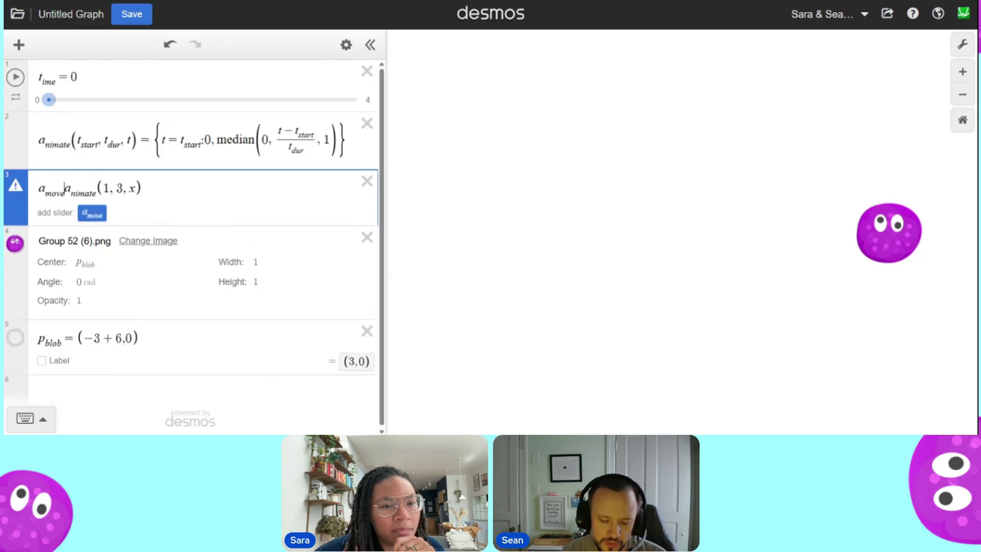
left_click(145, 191)
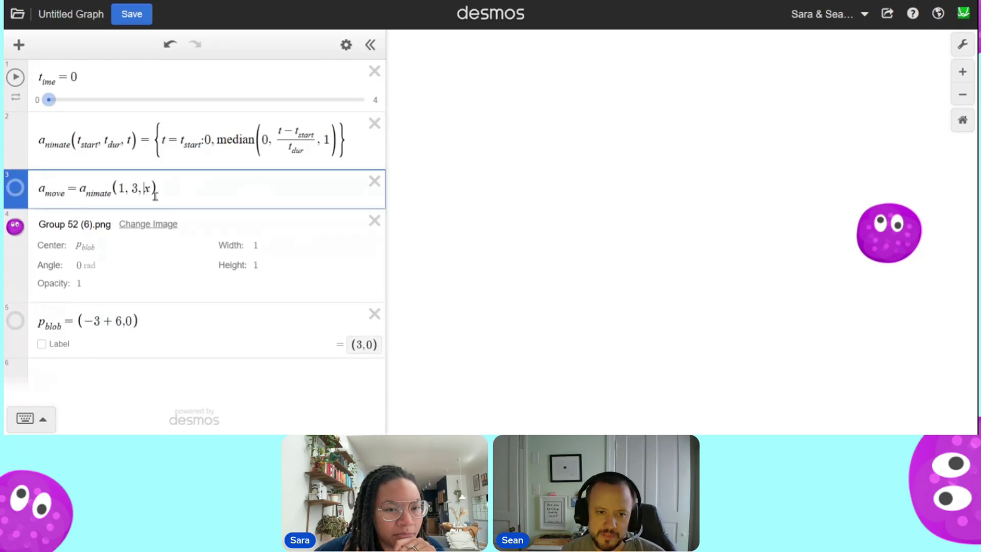
key("Delete")
type("t_ime")
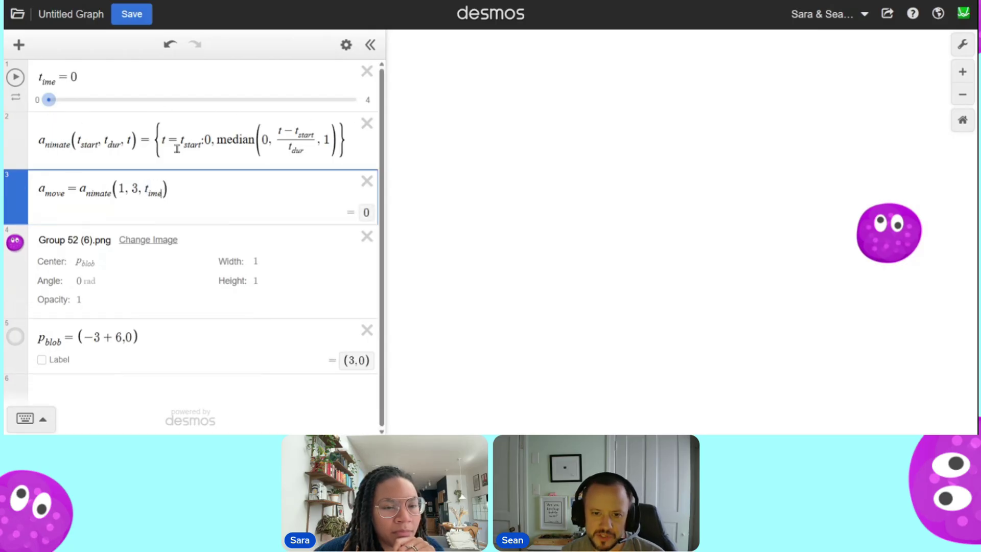
Multiply the 6 in p_blob by a_move so the definition reads p_blob = (−3+6a_move, 0).
double_click(51, 190)
key("ctrl+c")
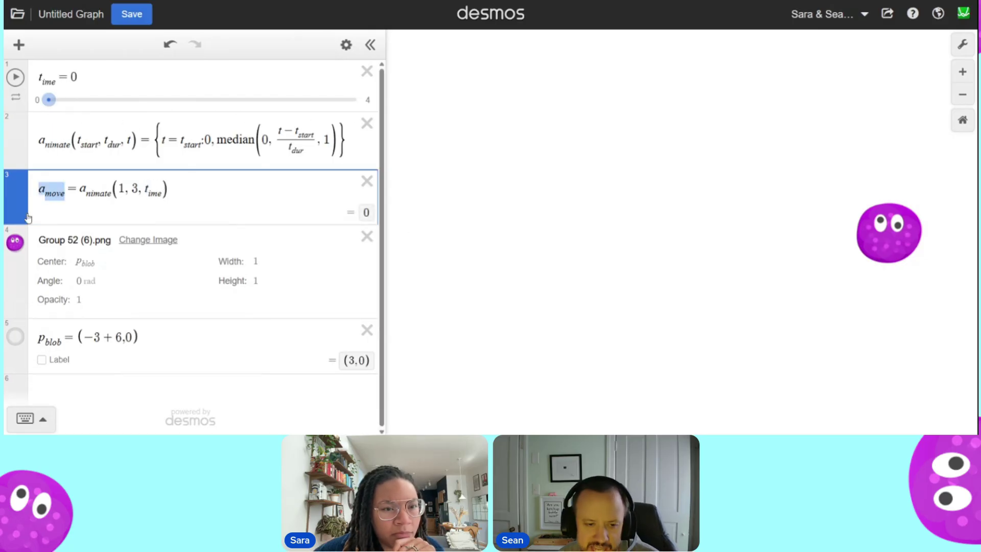
left_click(123, 339)
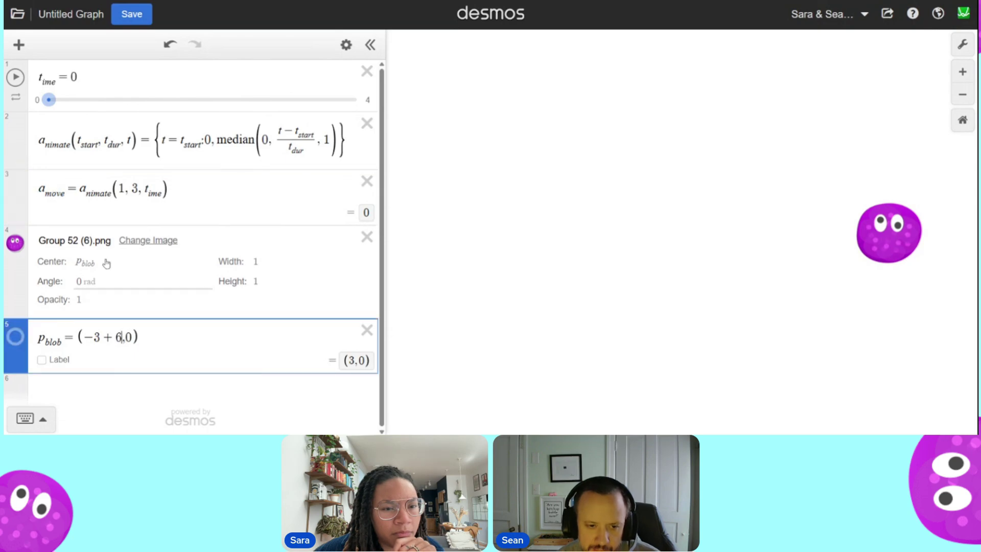
key("ctrl+v")
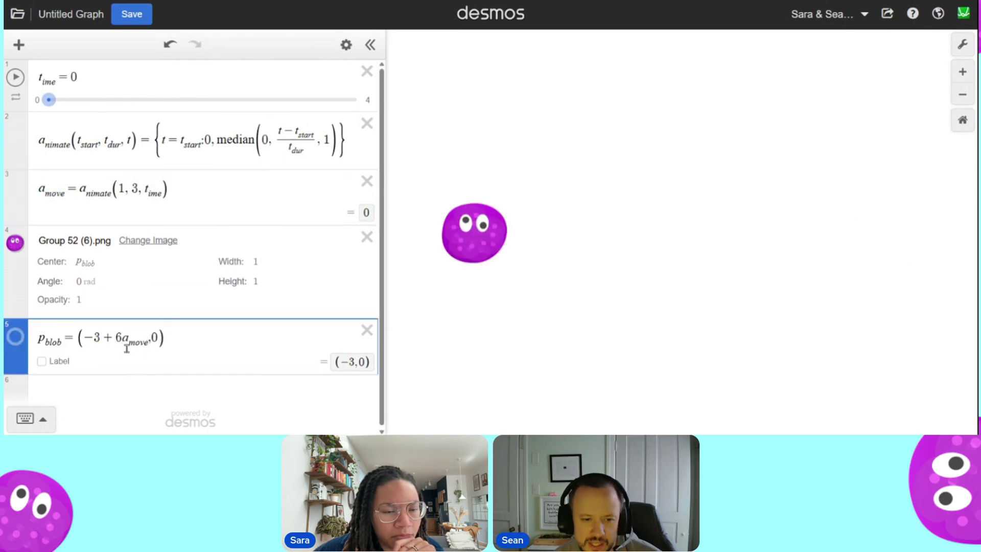
left_click_drag(121, 338, 118, 337)
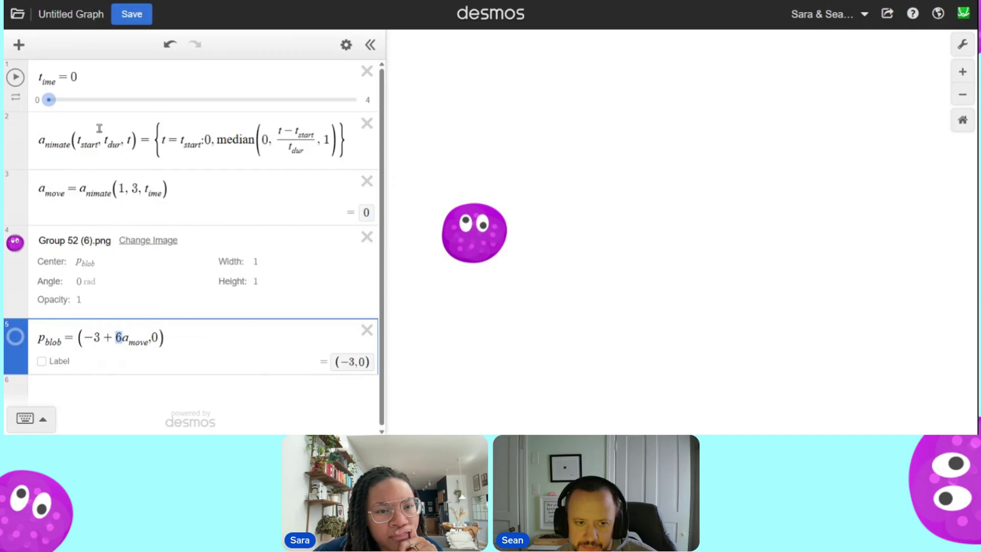
Set the start time in a_move to 0, play the t_ime slider and return it to 0.
left_click(15, 78)
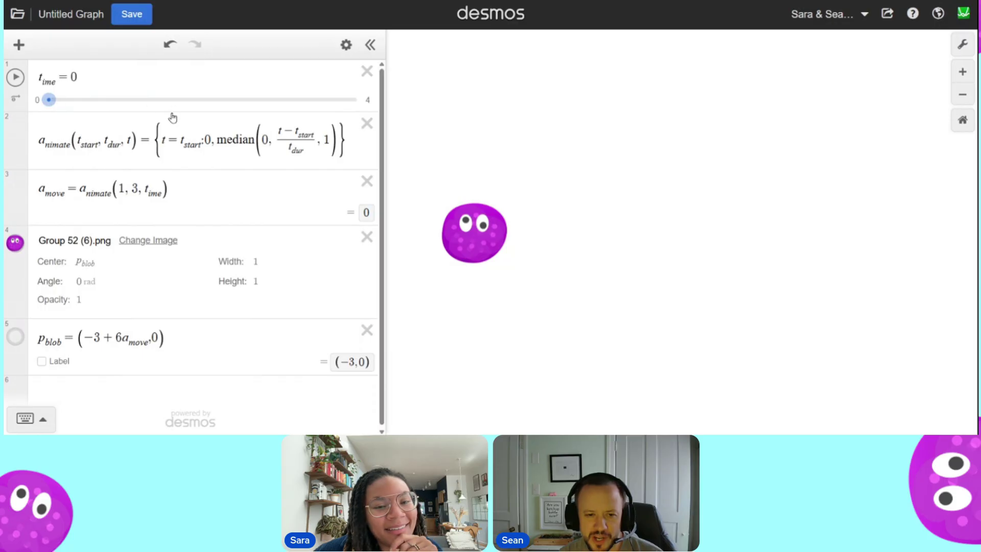
double_click(123, 190)
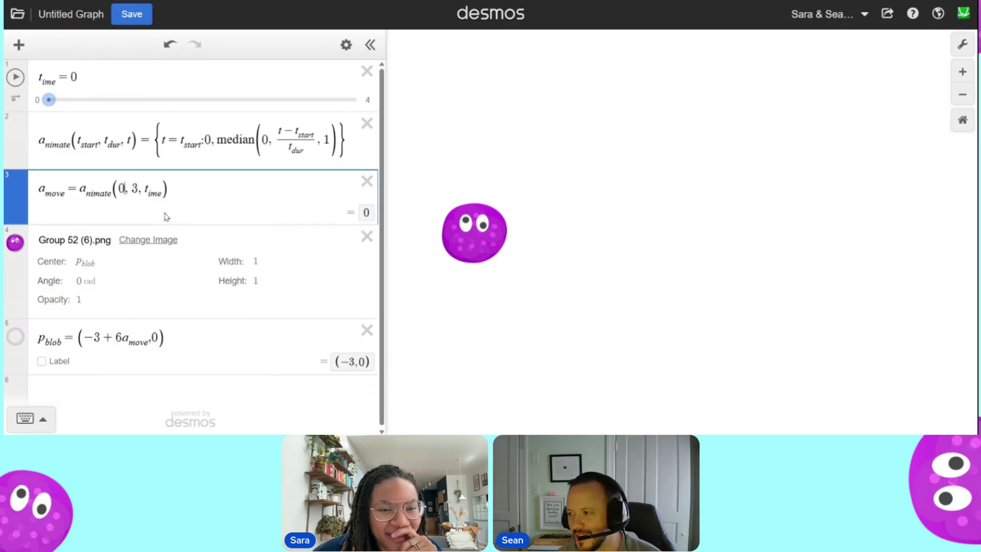
left_click(15, 77)
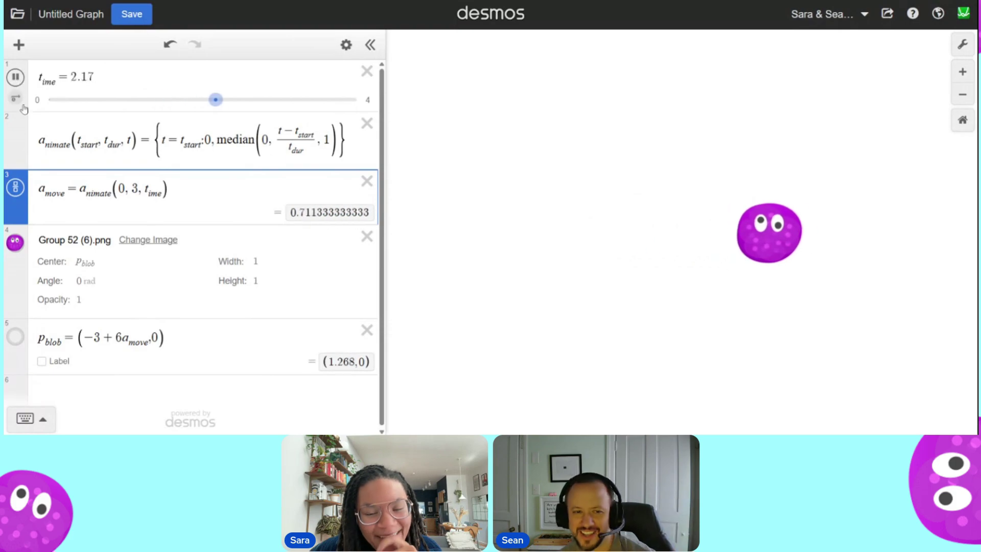
left_click(51, 100)
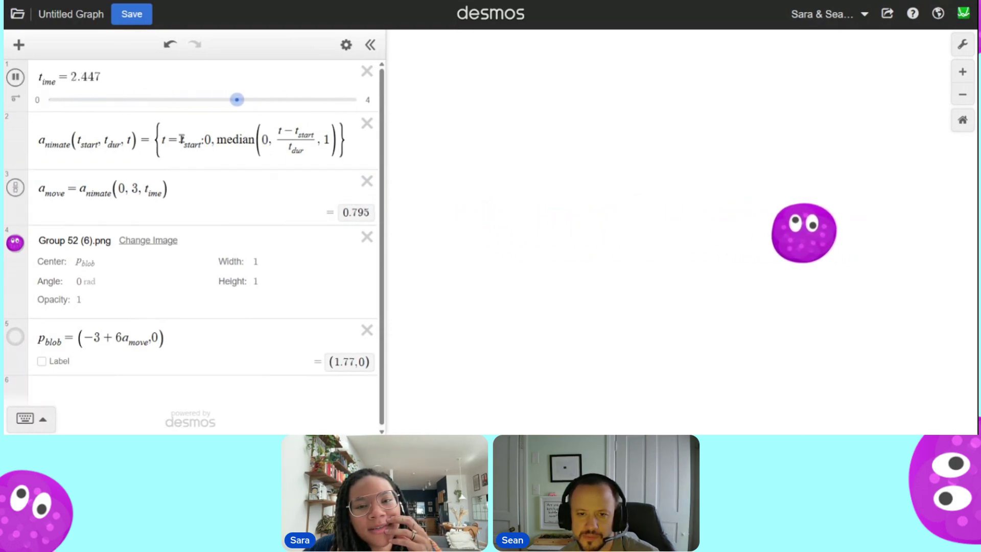
left_click_drag(287, 105, 49, 100)
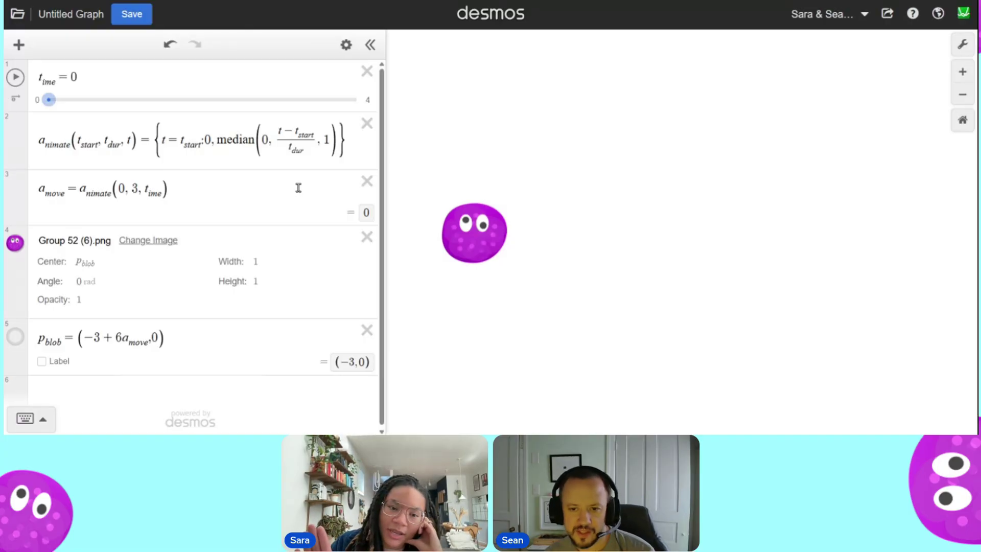
left_click(187, 339)
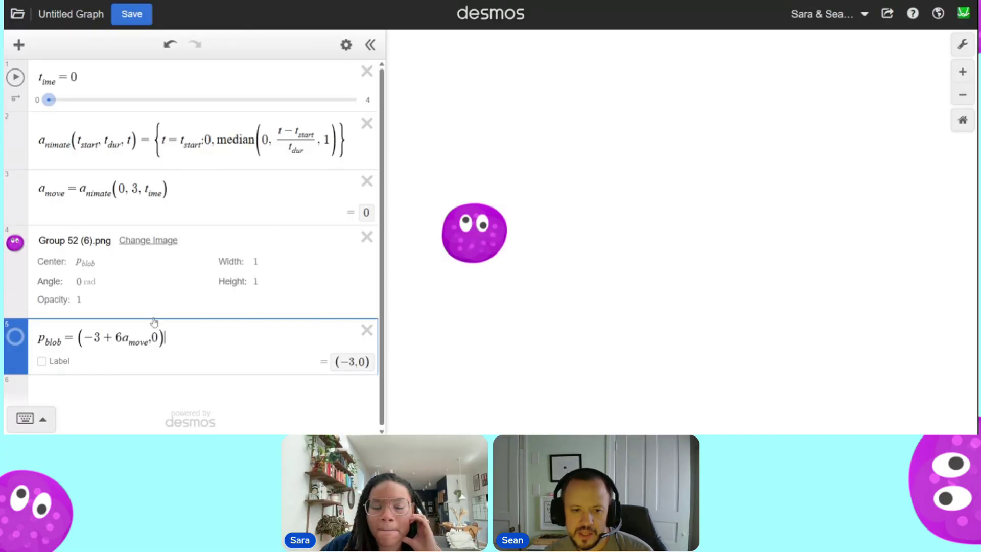
left_click_drag(83, 339, 135, 346)
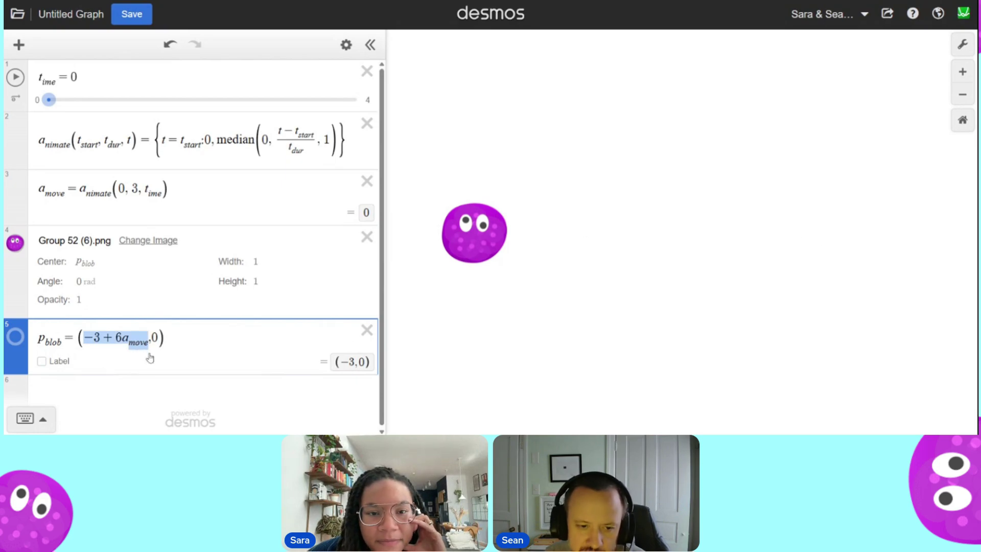
left_click(156, 337)
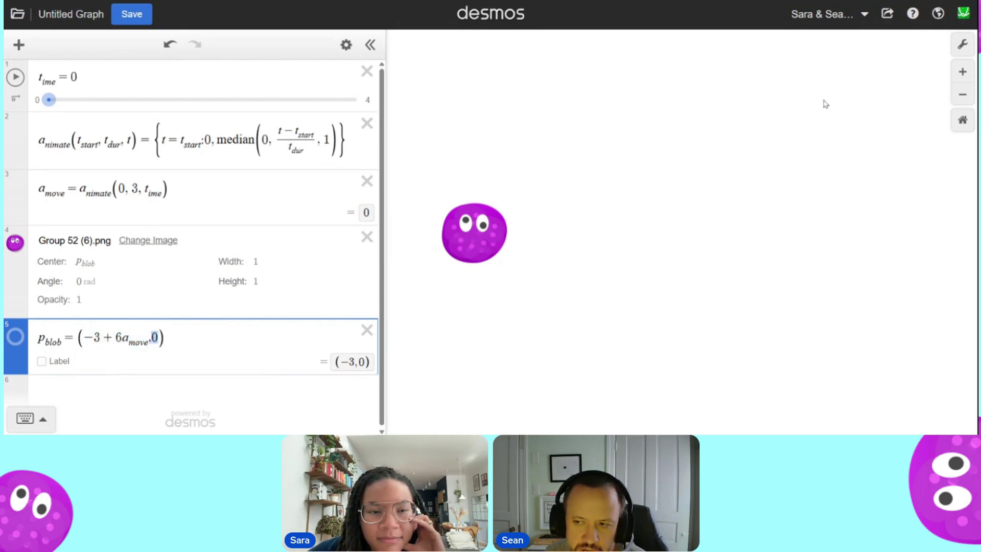
Define a_move2 on a new line below a_move, copying the expression a_nimate(0, 3, t_ime) into it.
left_click(183, 192)
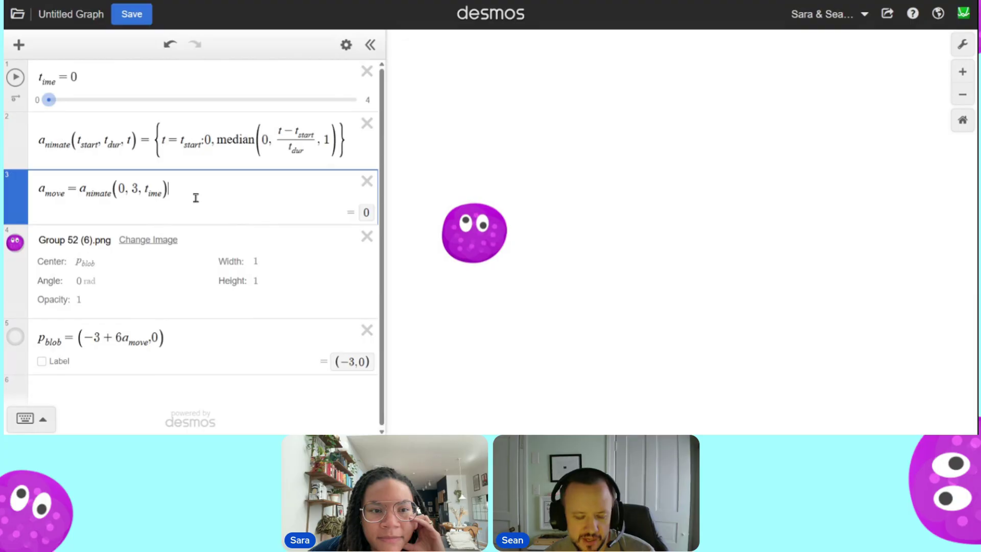
key("Return")
type("a_move2")
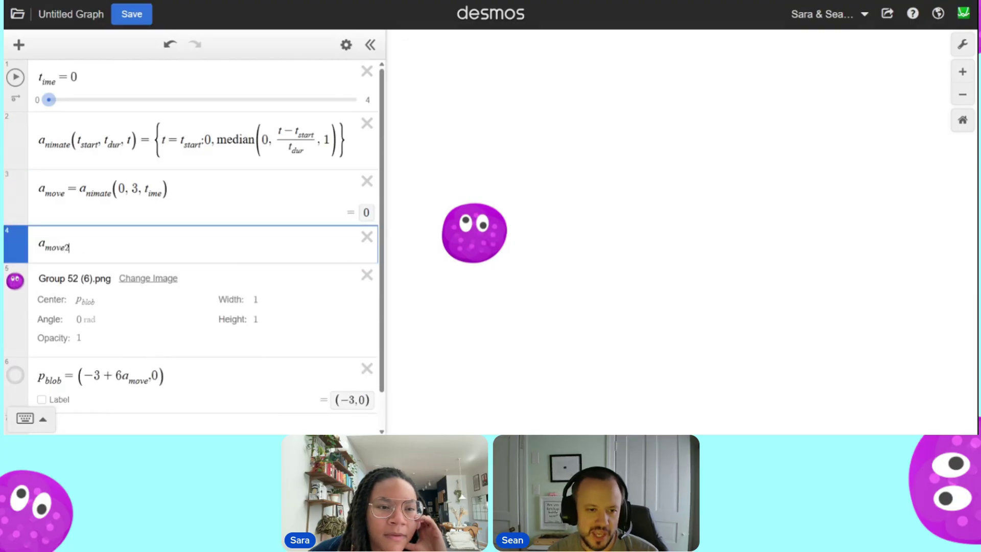
type("=")
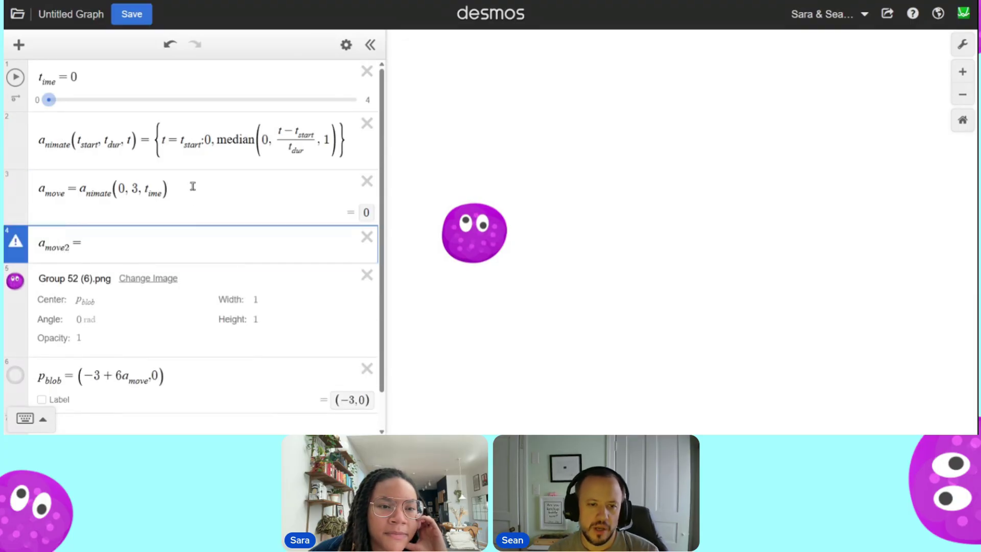
left_click_drag(193, 186, 80, 189)
key("ctrl+c")
left_click(112, 240)
key("ctrl+v")
Set both the start time and the duration in a_move2 to 2.
double_click(126, 243)
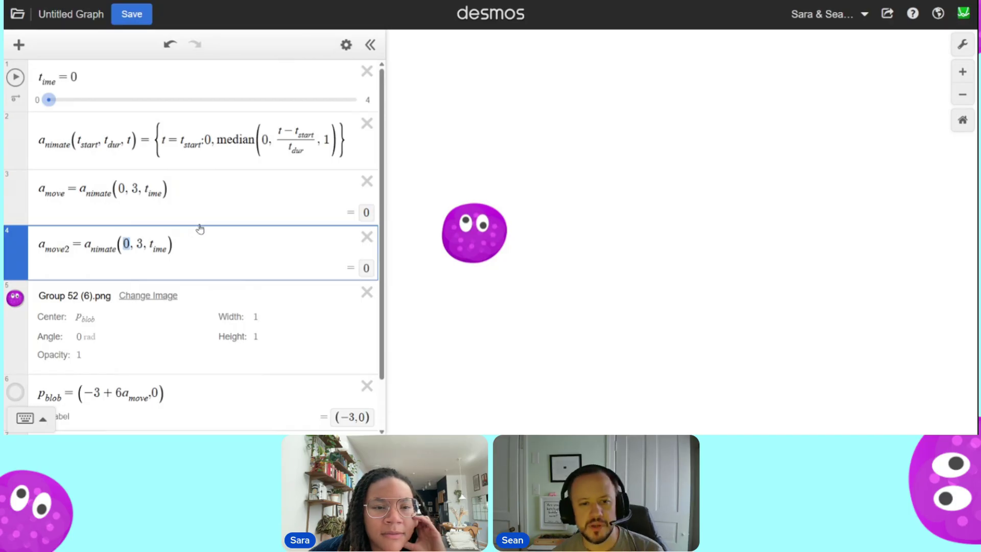
type("2")
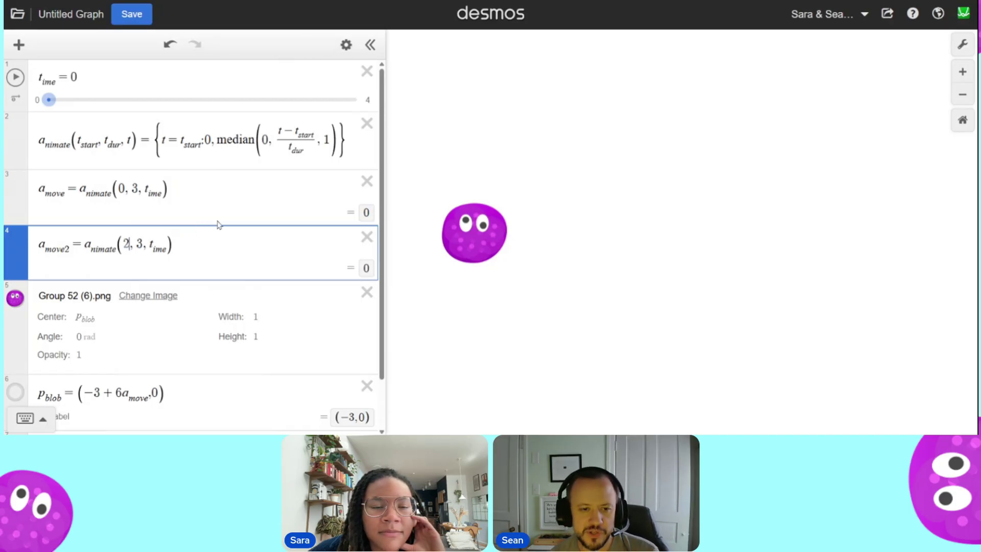
double_click(139, 244)
type("2")
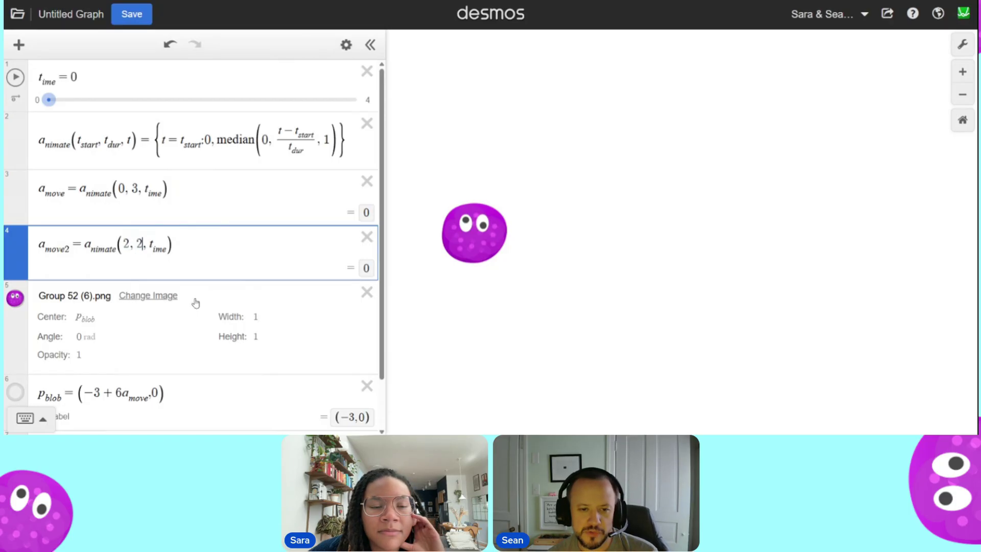
double_click(126, 243)
double_click(140, 243)
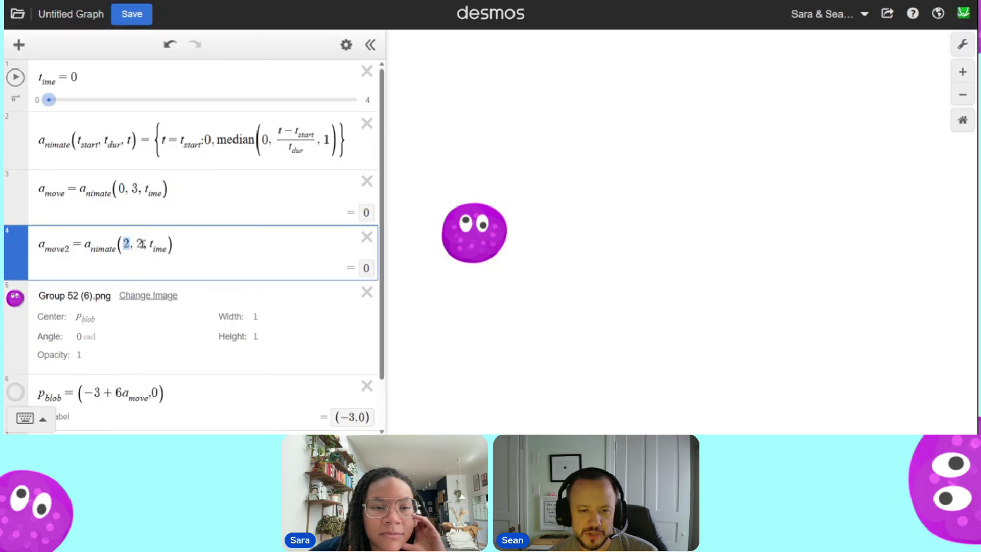
Replace the y-coordinate of p_blob with 2a_move2, copying the variable name from its definition.
left_click_drag(72, 249, 40, 279)
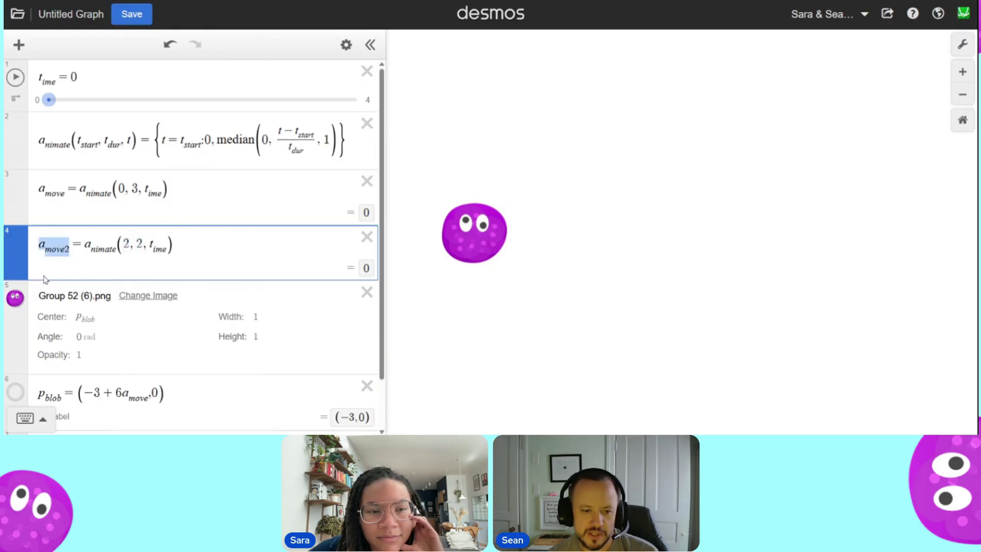
scroll(148, 230, "down", 1)
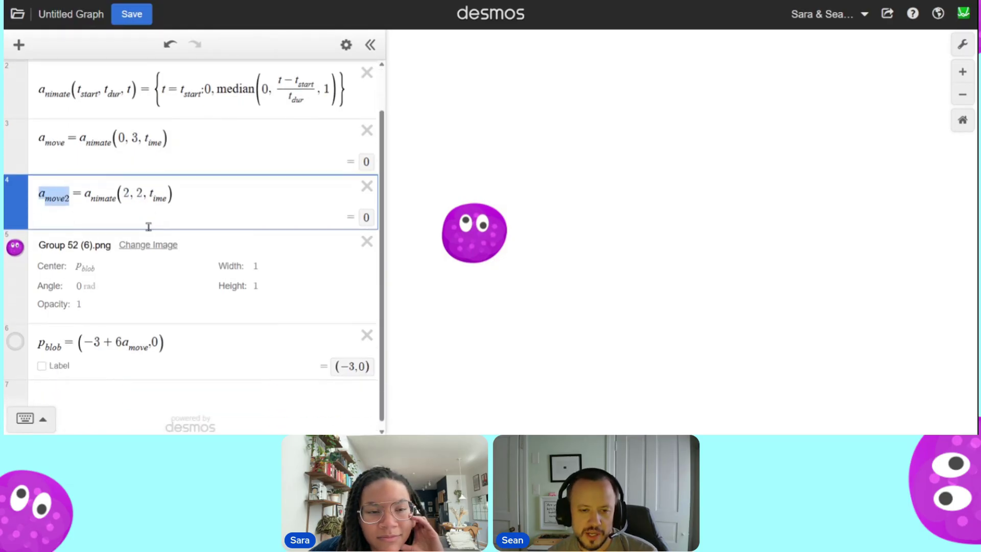
double_click(154, 340)
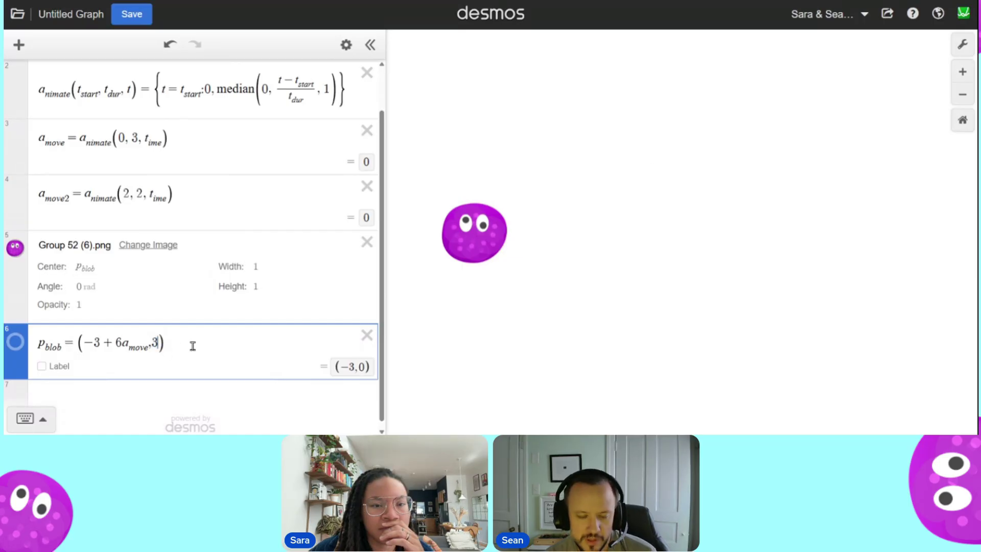
key("BackSpace")
type("2")
double_click(57, 204)
key("ctrl+c")
left_click(159, 354)
key("ctrl+v")
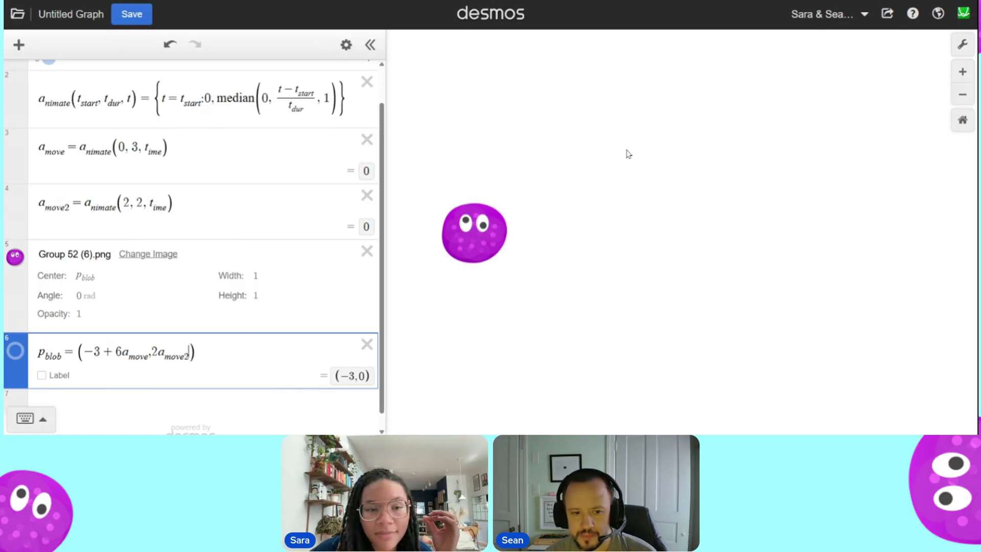
Change the y-coordinate of p_blob to −1+3a_move2.
left_click(154, 358)
type("0+")
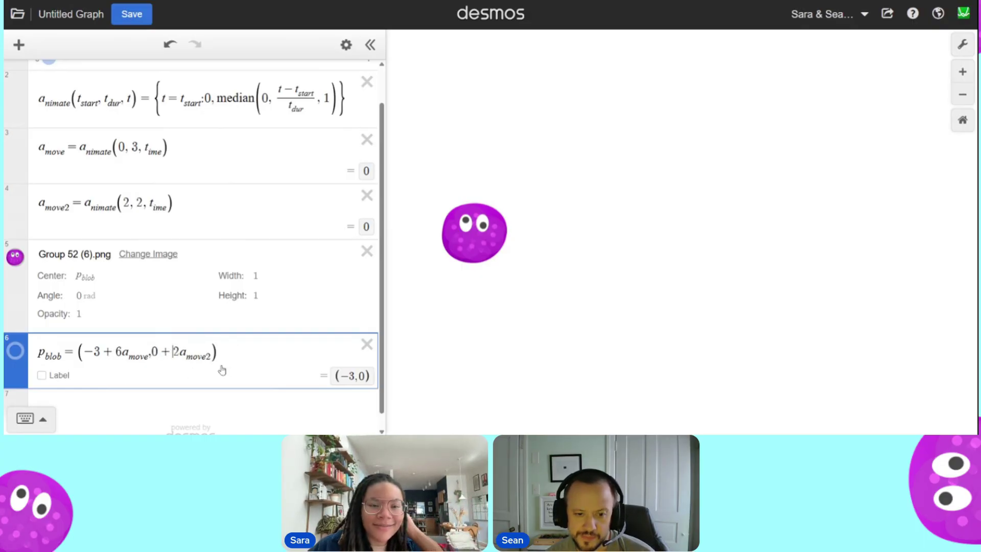
key("Left")
key("shift+Left")
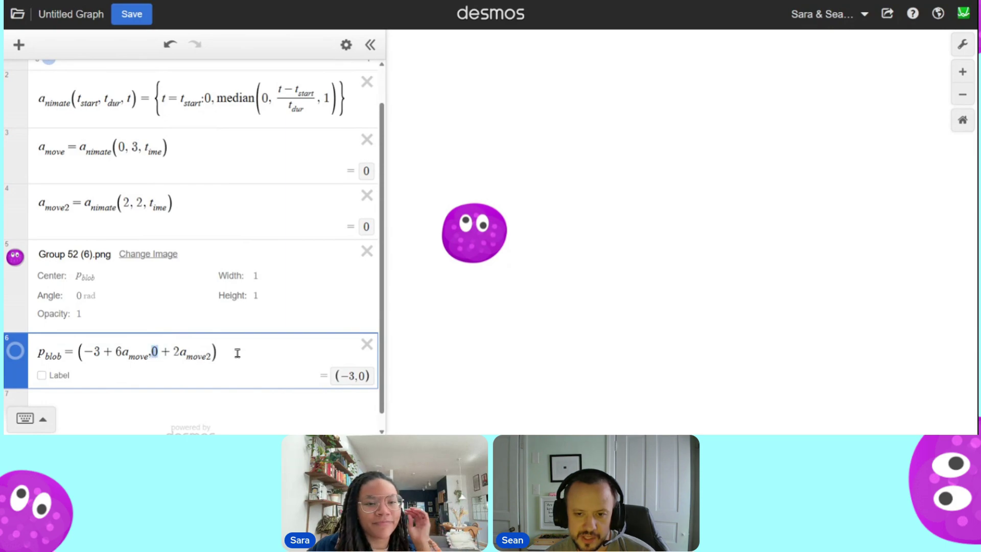
type("-1")
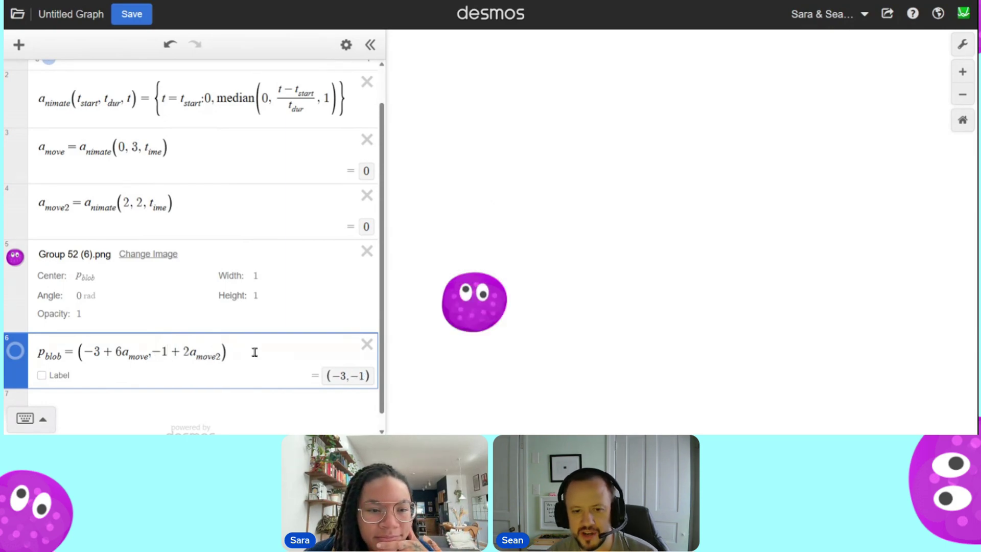
double_click(187, 351)
type("3")
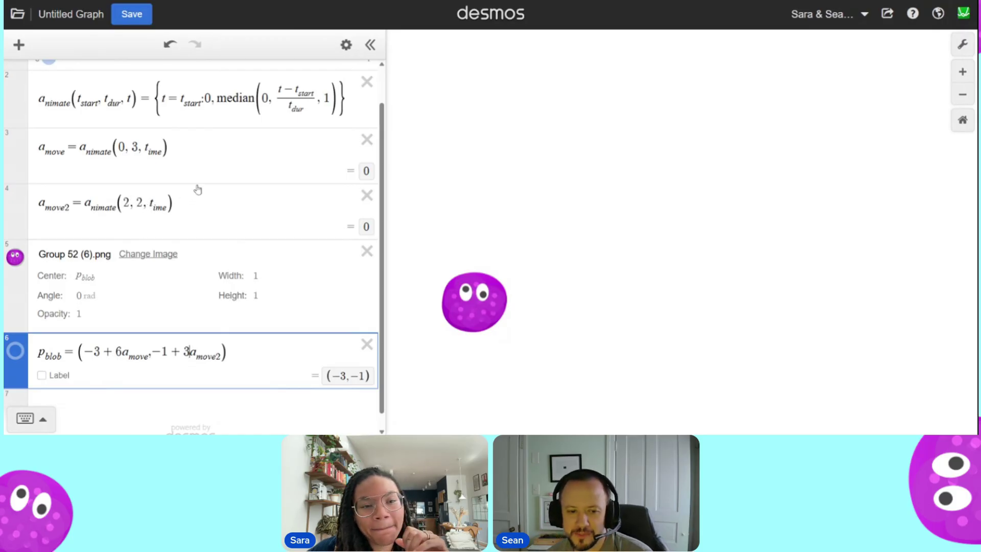
Move the p_blob definition above the blob image in the list, and play the t_ime slider before returning it to 0.
scroll(197, 189, "up", 1)
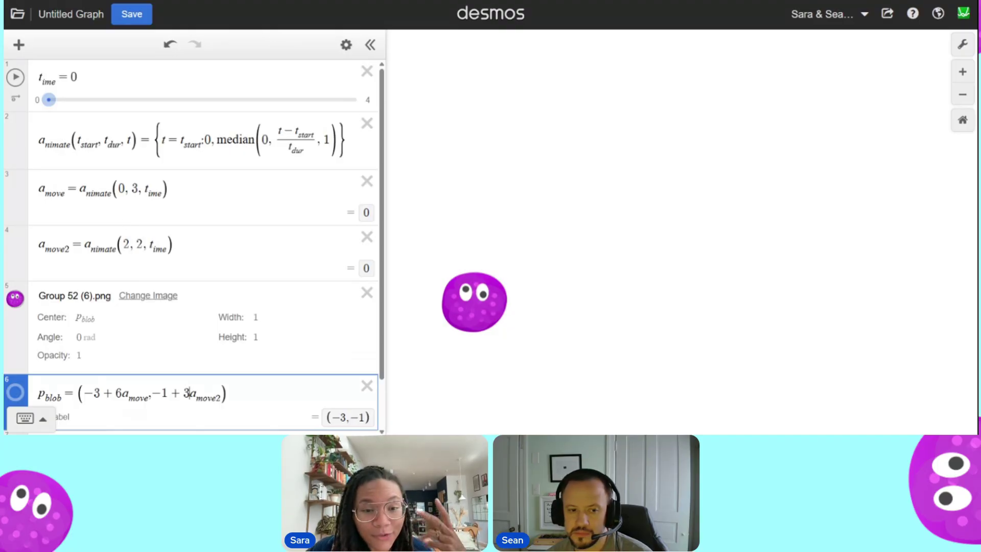
left_click_drag(15, 392, 16, 300)
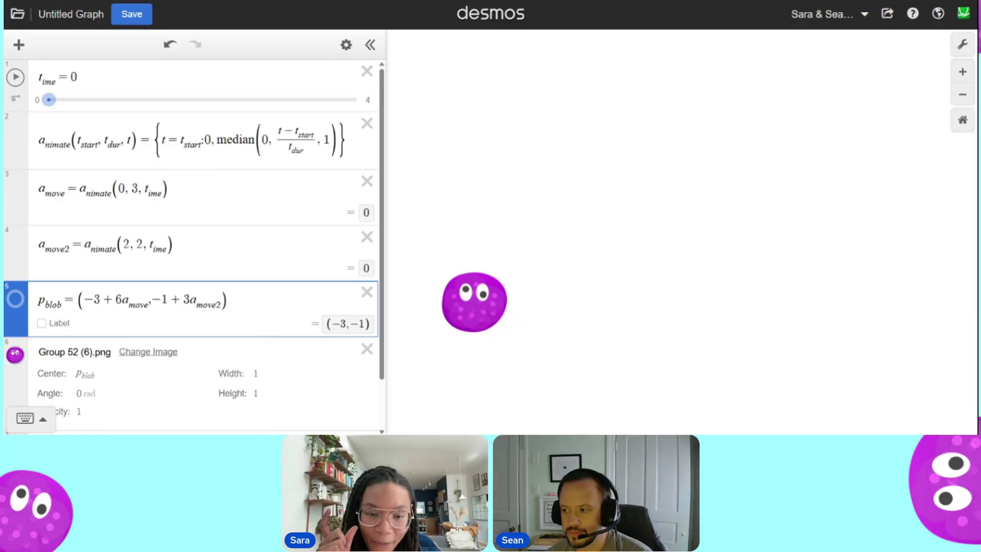
left_click(15, 78)
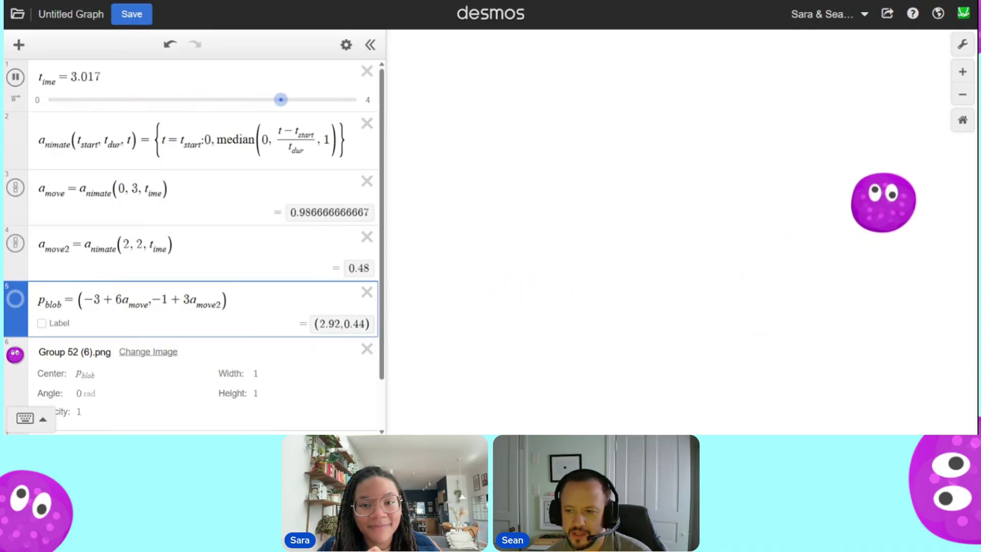
left_click_drag(353, 100, 44, 101)
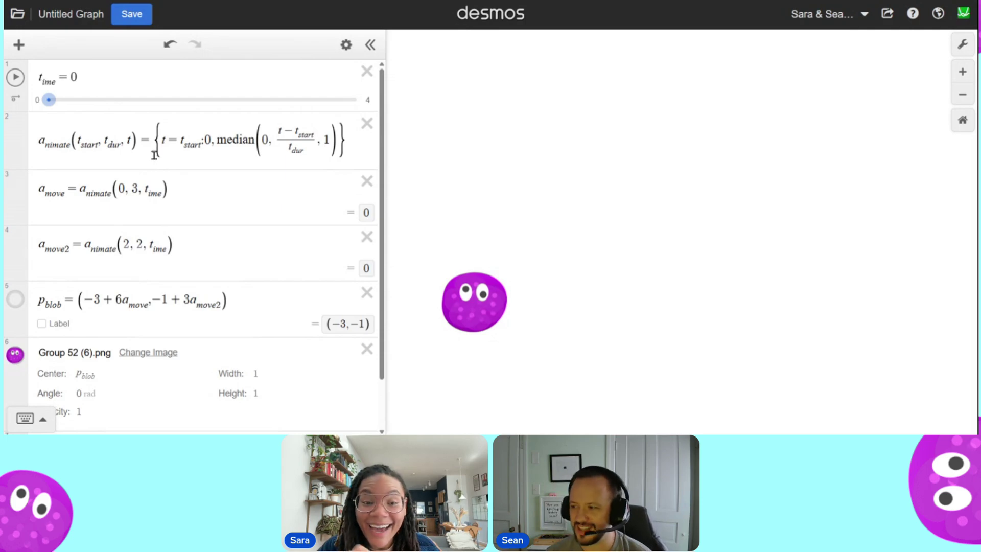
scroll(177, 212, "down", 1)
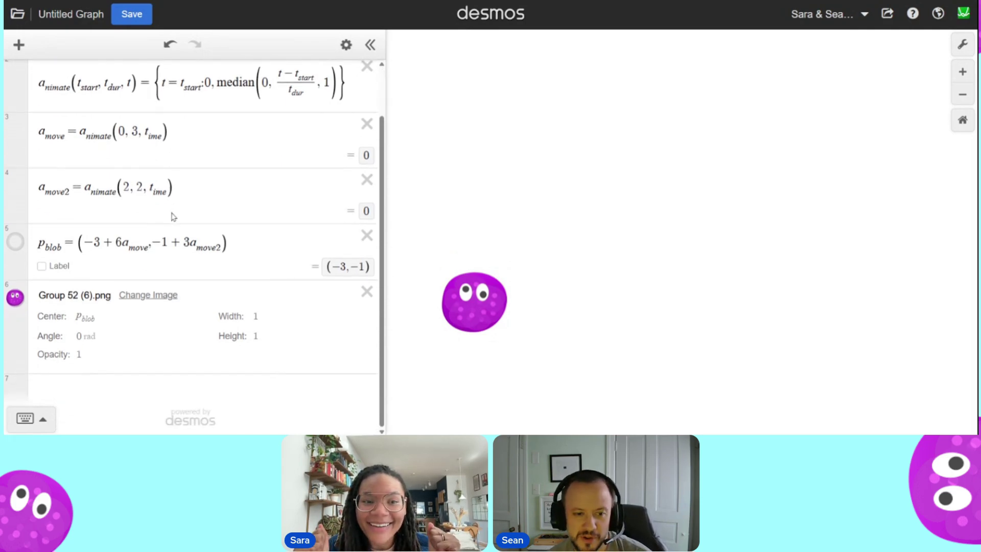
left_click(181, 189)
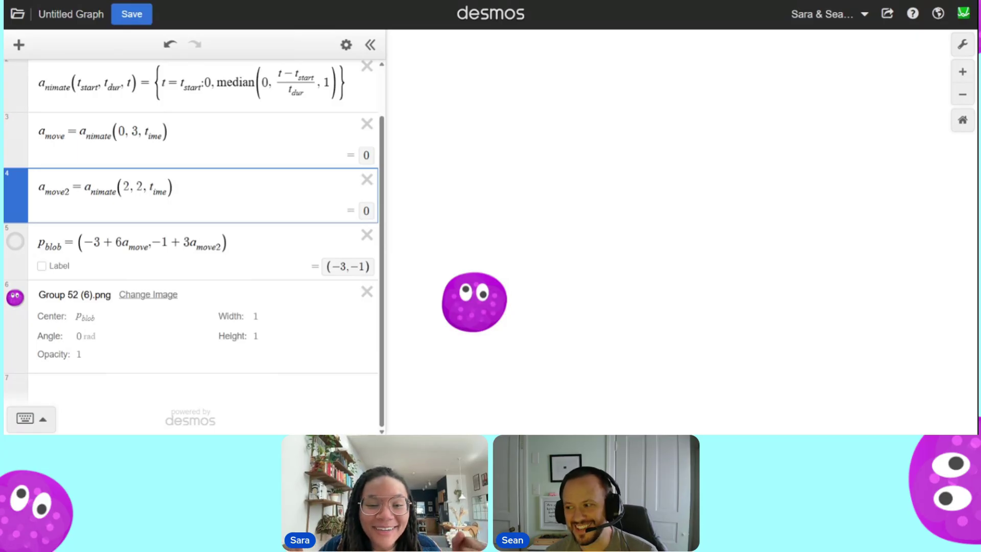
scroll(194, 231, "up", 1)
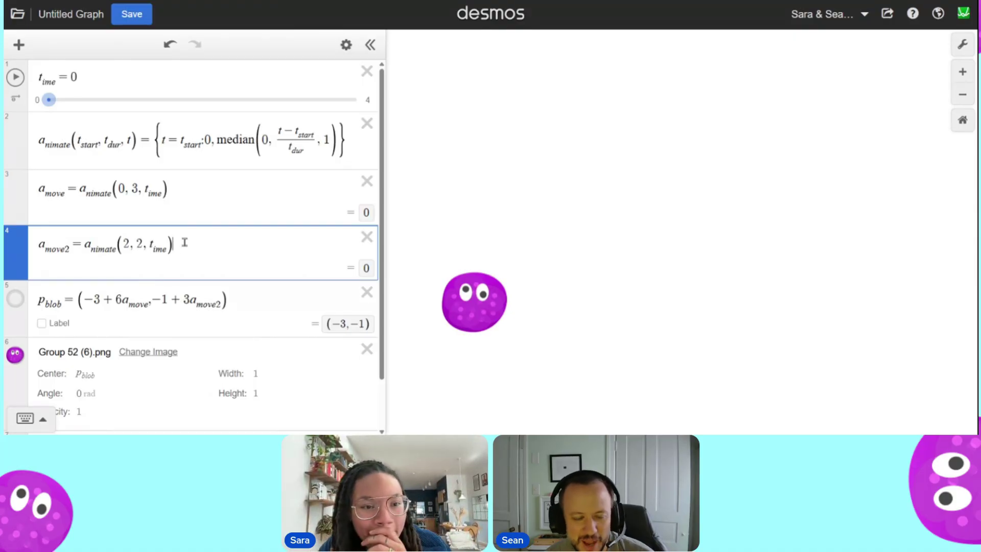
key("Return")
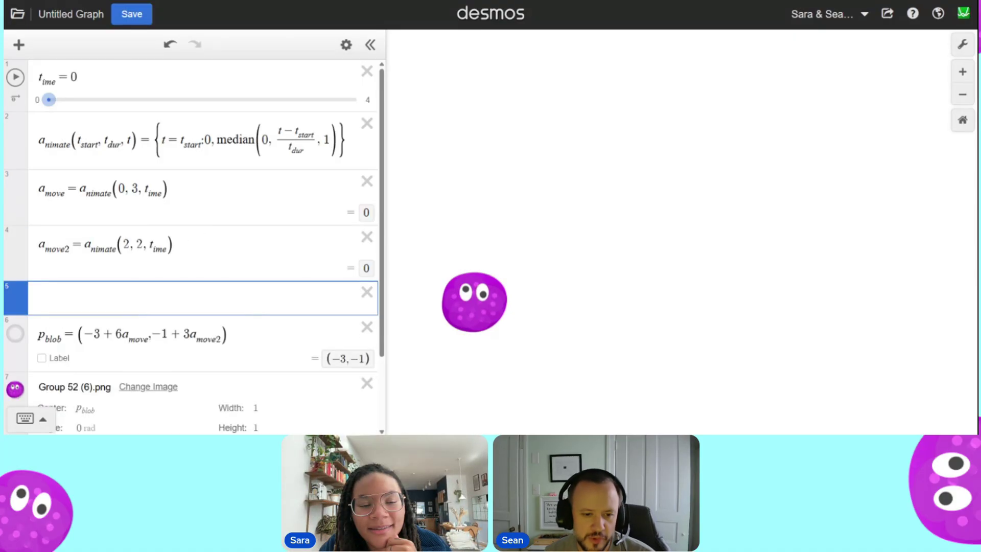
key("BackSpace")
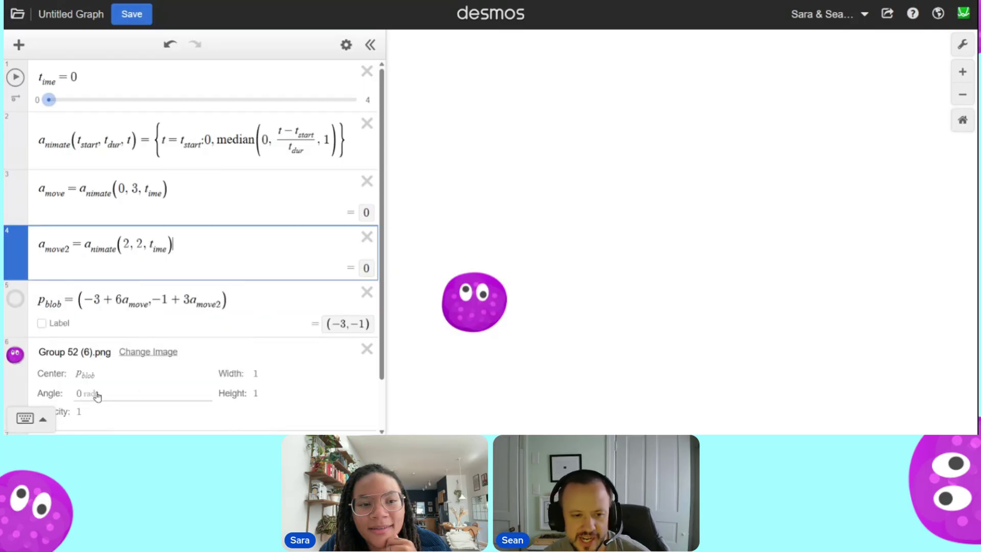
Set the blob image's angle to a_move.
scroll(99, 396, "down", 1)
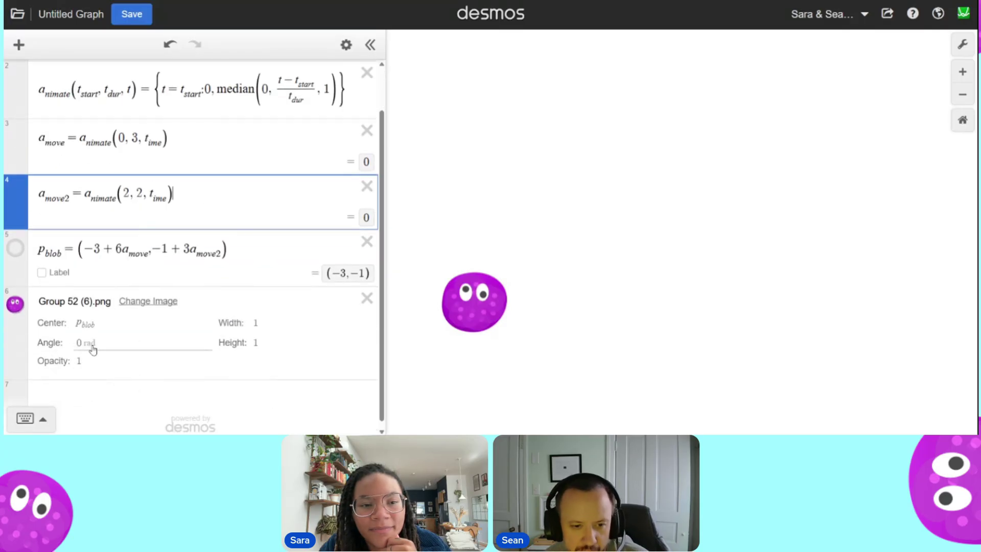
double_click(58, 145)
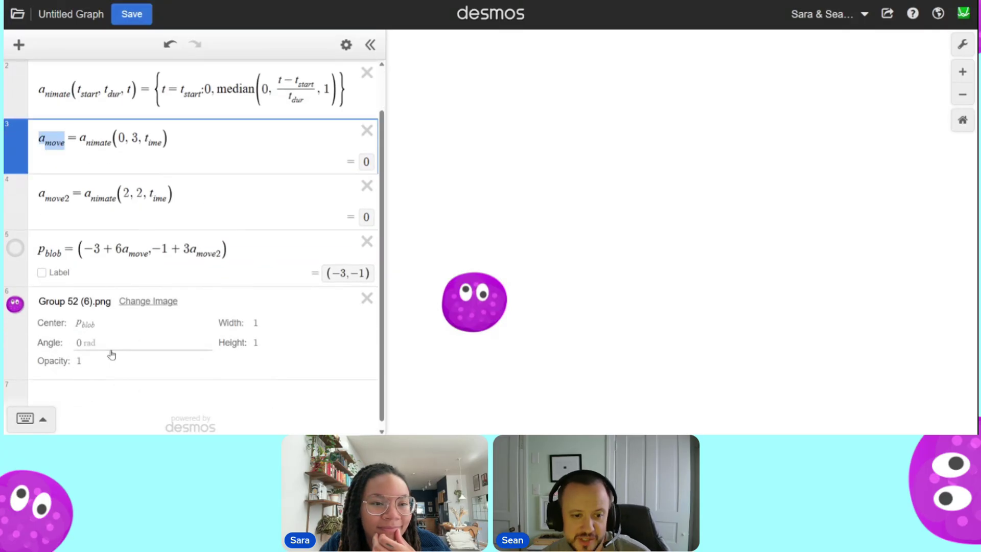
left_click(55, 348)
type("a_move")
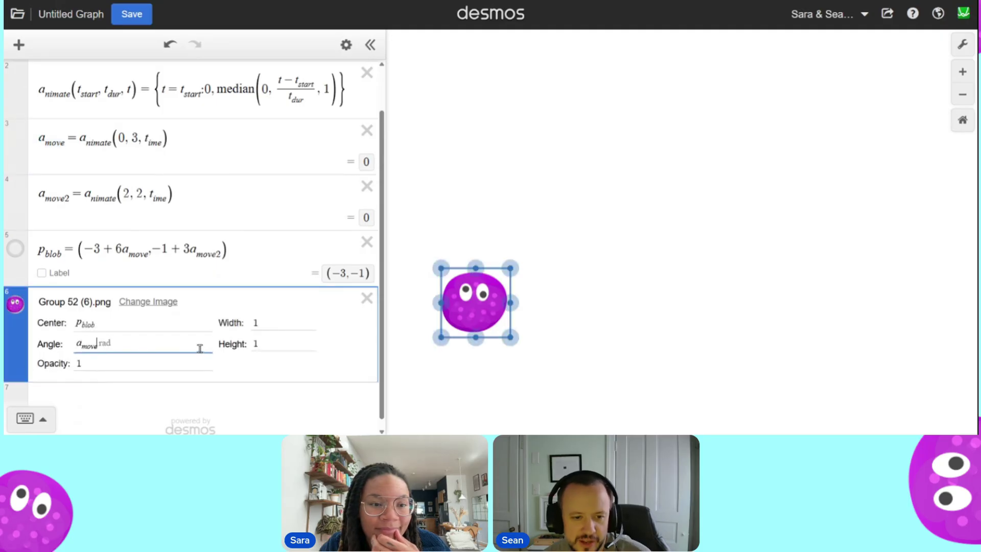
Play the t_ime slider twice to preview the blob's rotation and return it to 0.
scroll(145, 240, "up", 1)
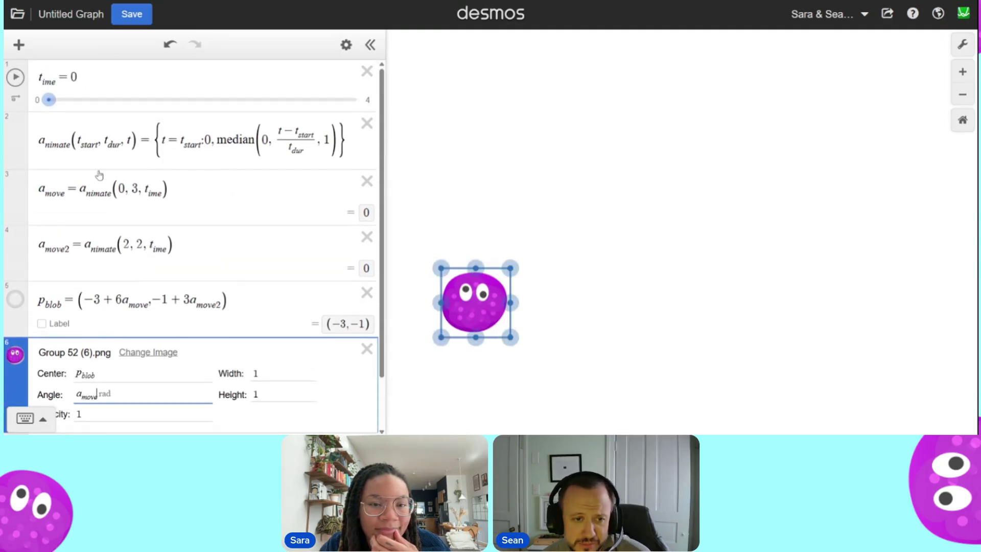
left_click(15, 77)
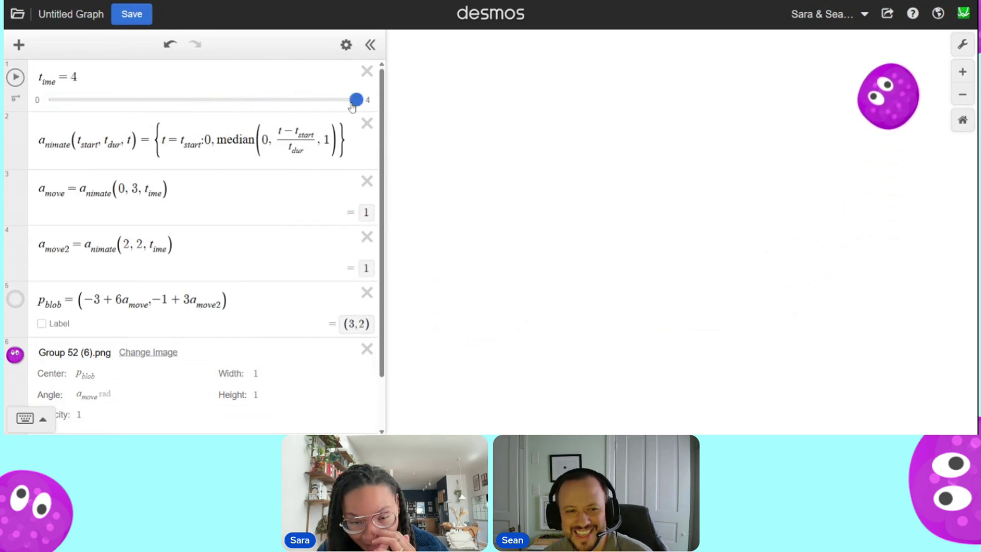
left_click(15, 76)
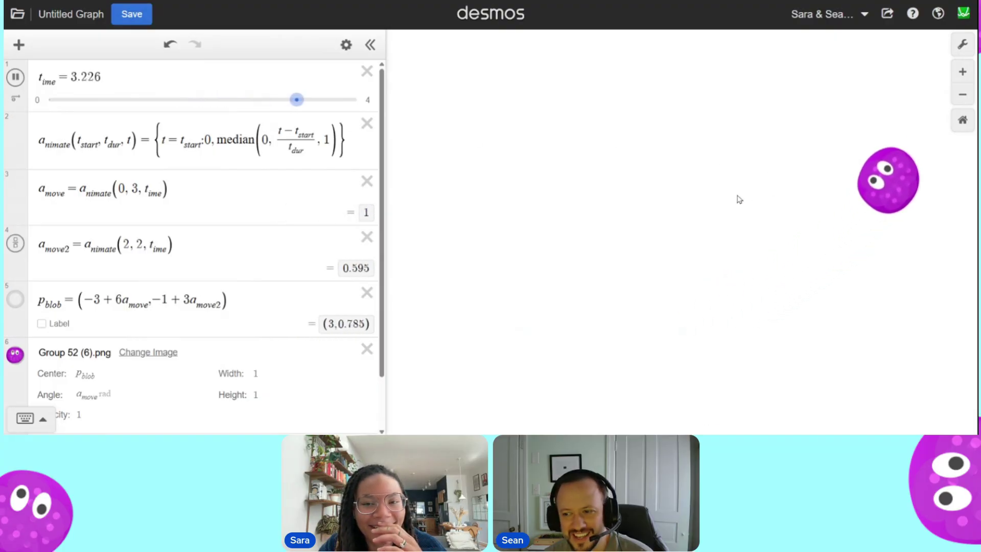
left_click_drag(350, 107, 49, 99)
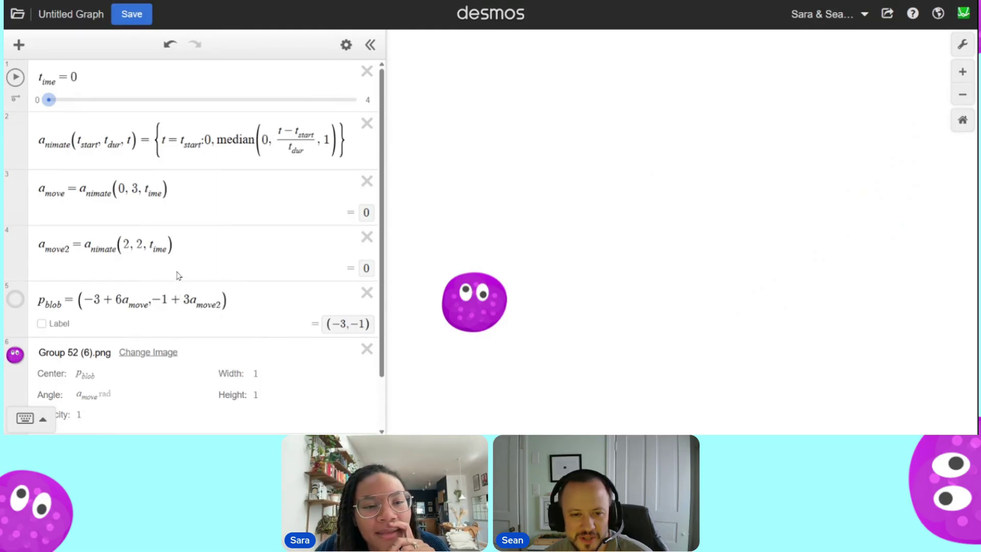
Change the blob image's angle to −9a_move.
left_click(92, 395)
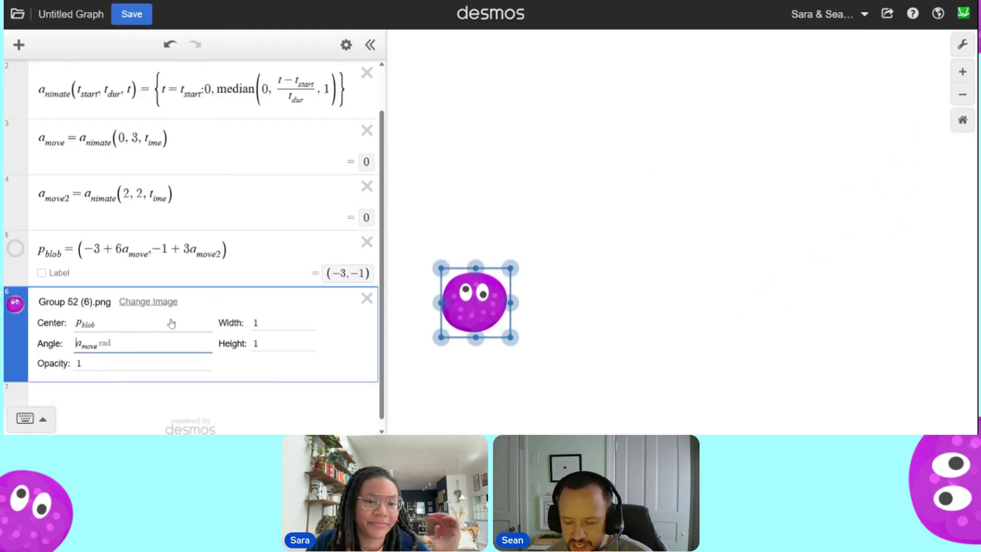
type("-")
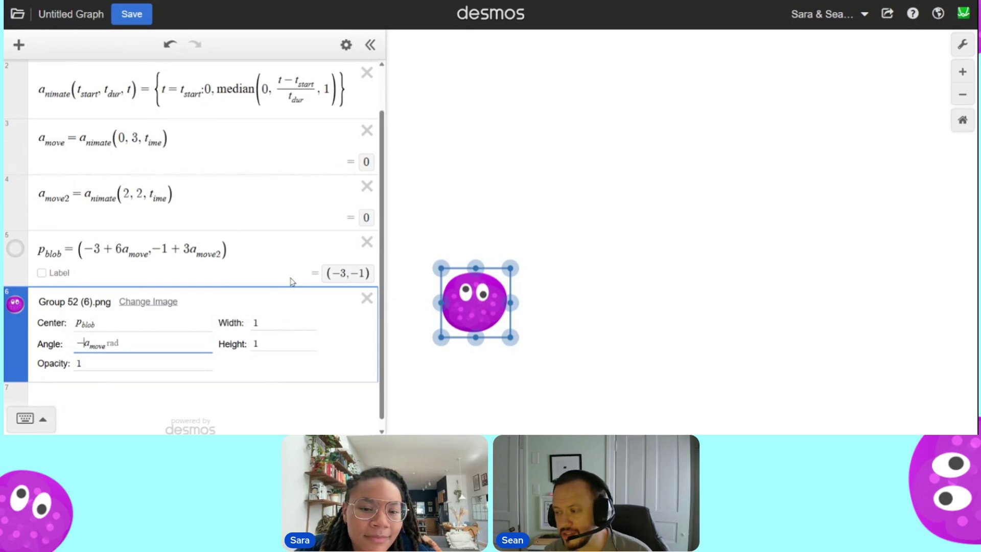
type("9")
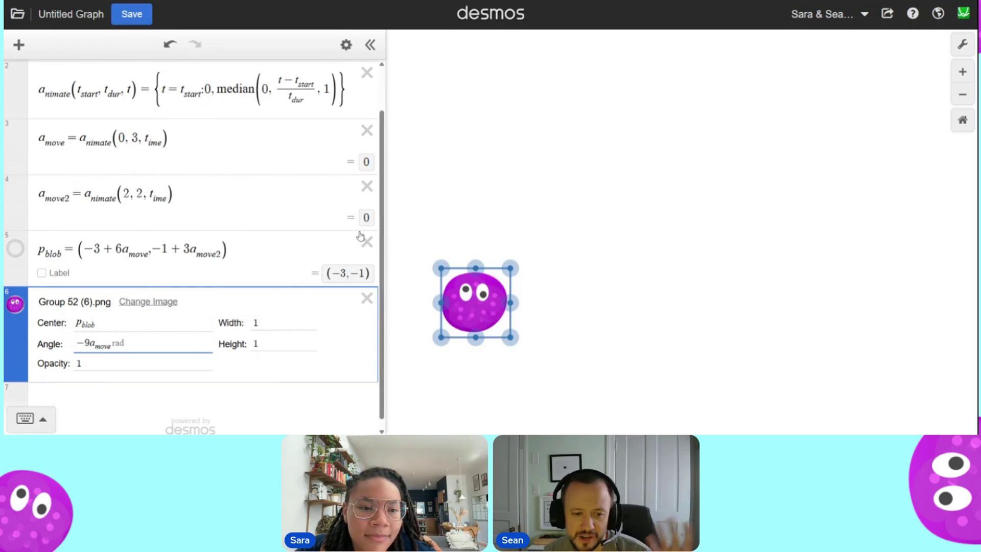
Play the t_ime slider to preview the faster spin, and scrub it back to 2.52.
scroll(361, 237, "up", 1)
left_click(17, 77)
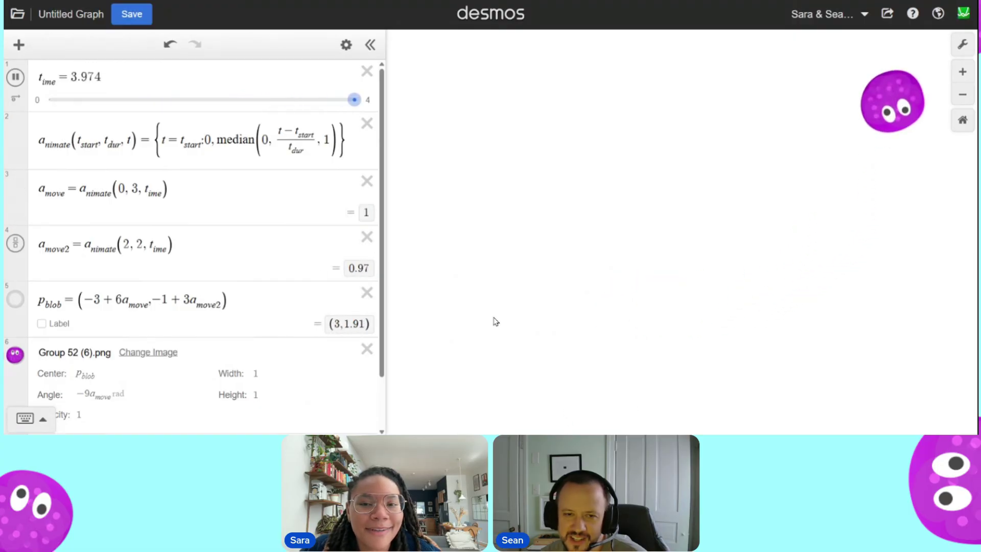
left_click_drag(356, 100, 243, 115)
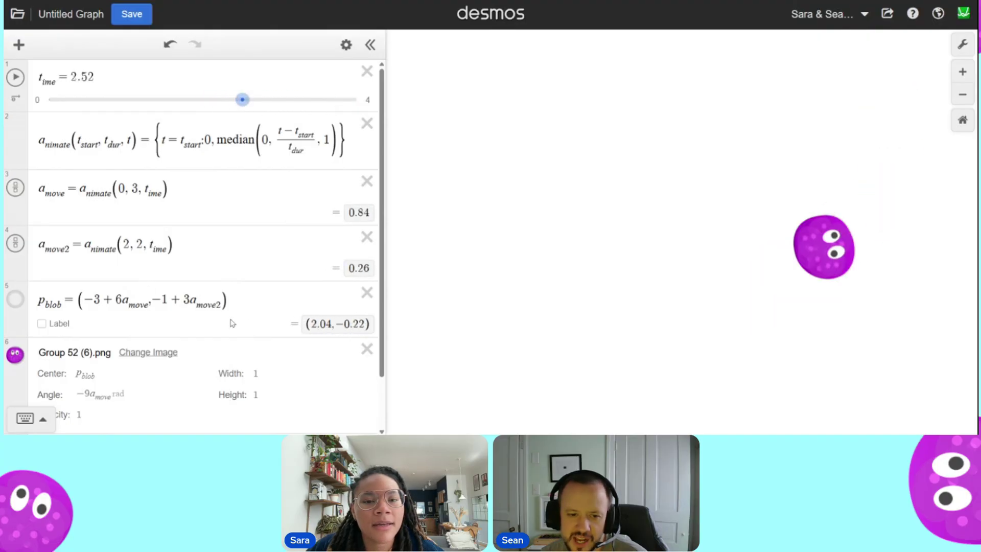
Replace the y-coordinate of p_blob with 0, and replay the t_ime slider twice from 0.
left_click_drag(221, 304, 152, 300)
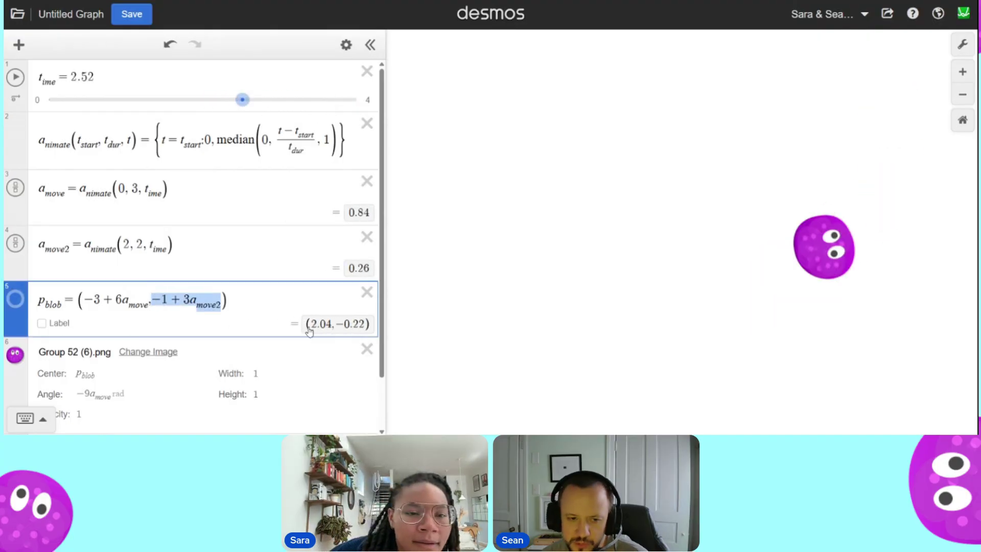
type("0")
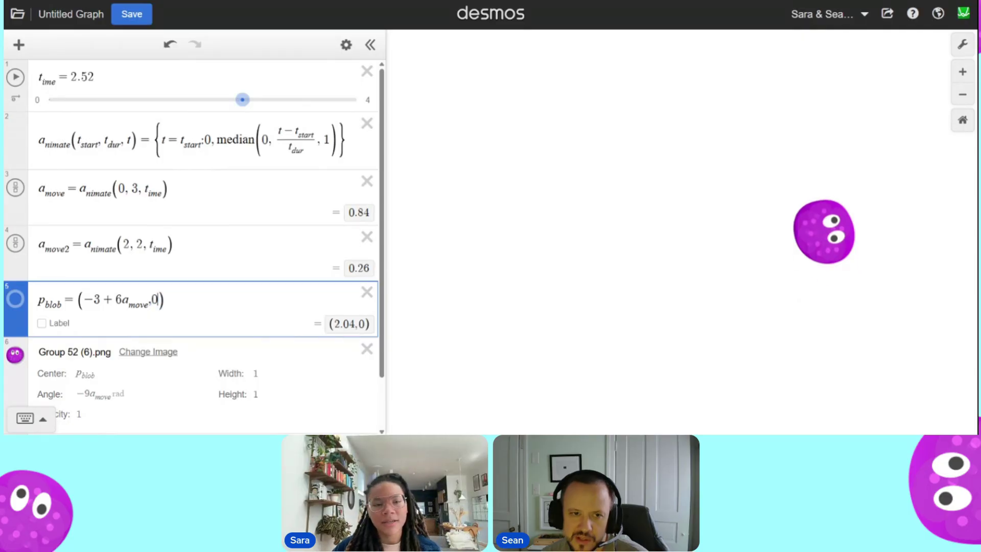
left_click_drag(242, 100, 47, 100)
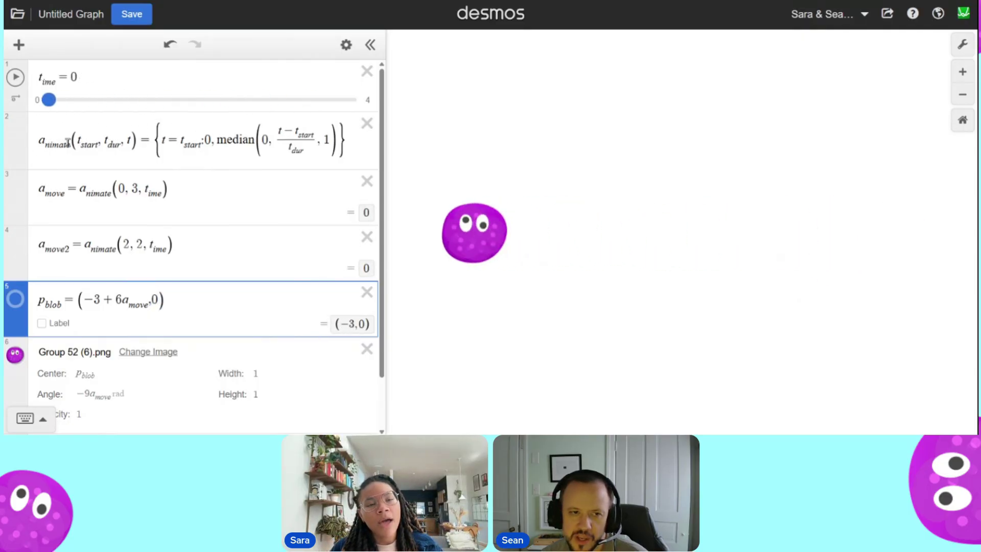
left_click(15, 77)
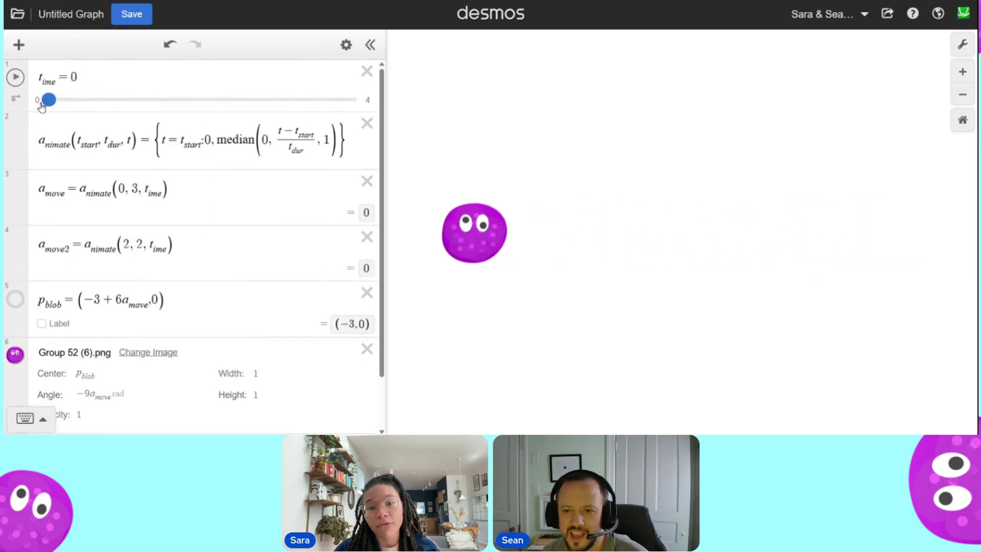
left_click(16, 76)
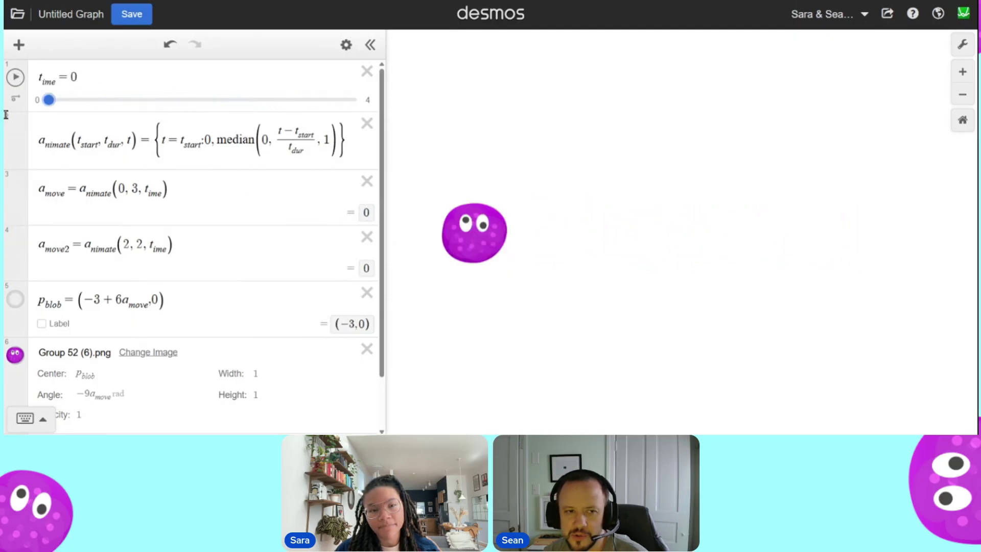
Change the blob image's angle to −4πa_move.
left_click(86, 393)
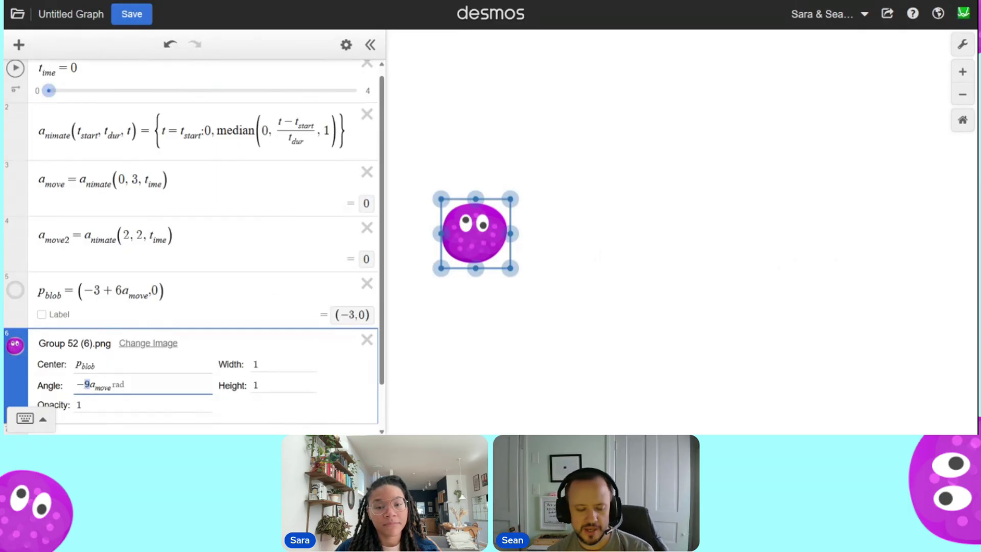
type("pi")
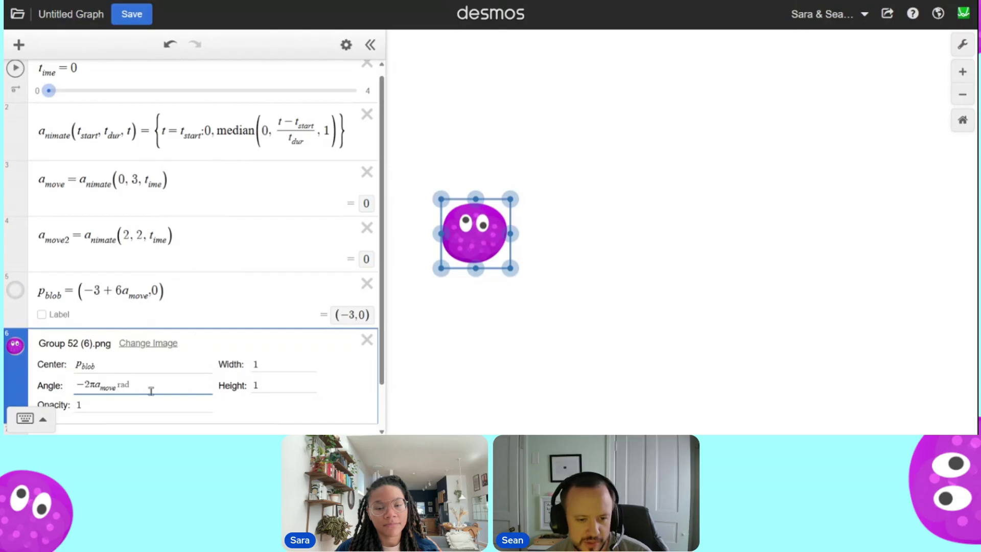
double_click(87, 384)
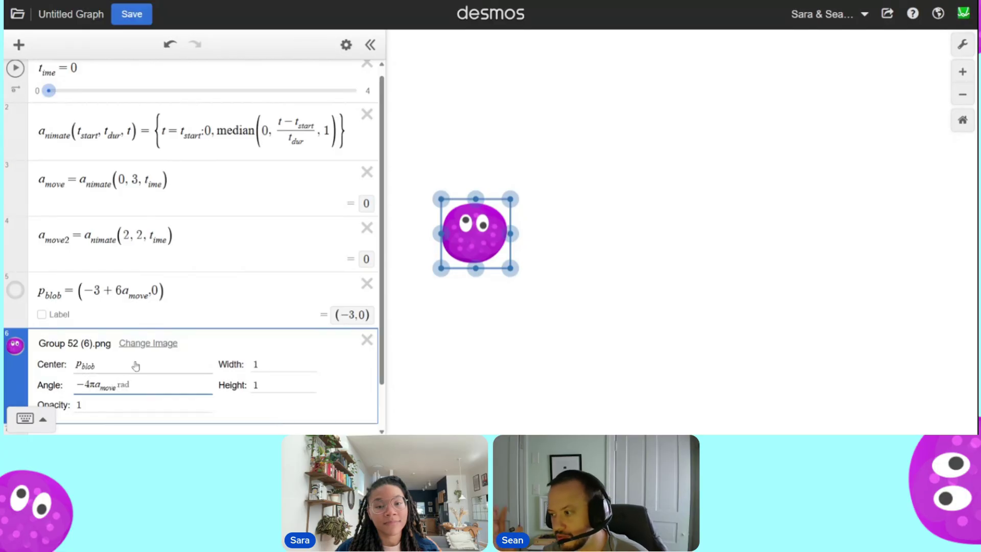
Play the t_ime slider from 0 three times to preview the blob rolling along its path.
scroll(126, 211, "up", 1)
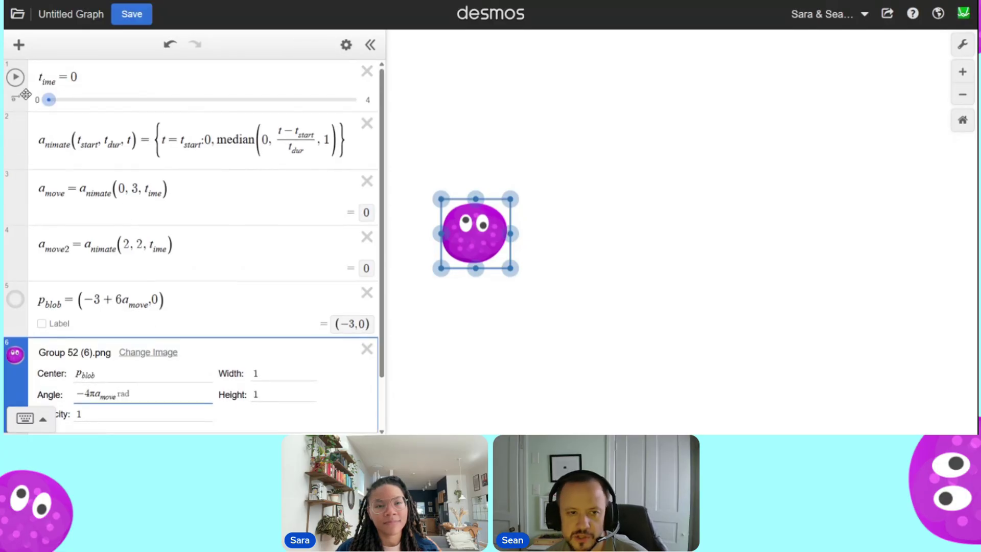
left_click(682, 155)
left_click(16, 78)
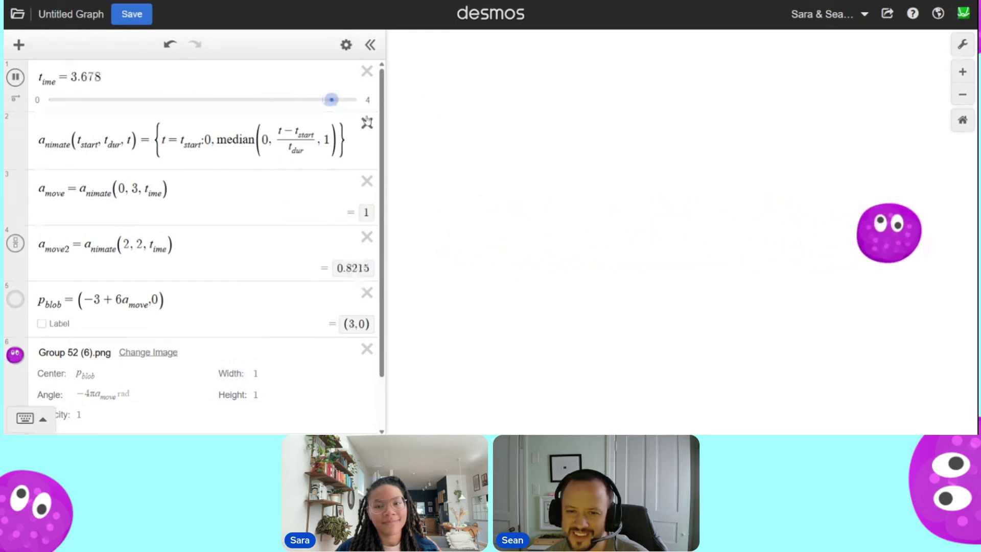
left_click_drag(356, 100, 45, 107)
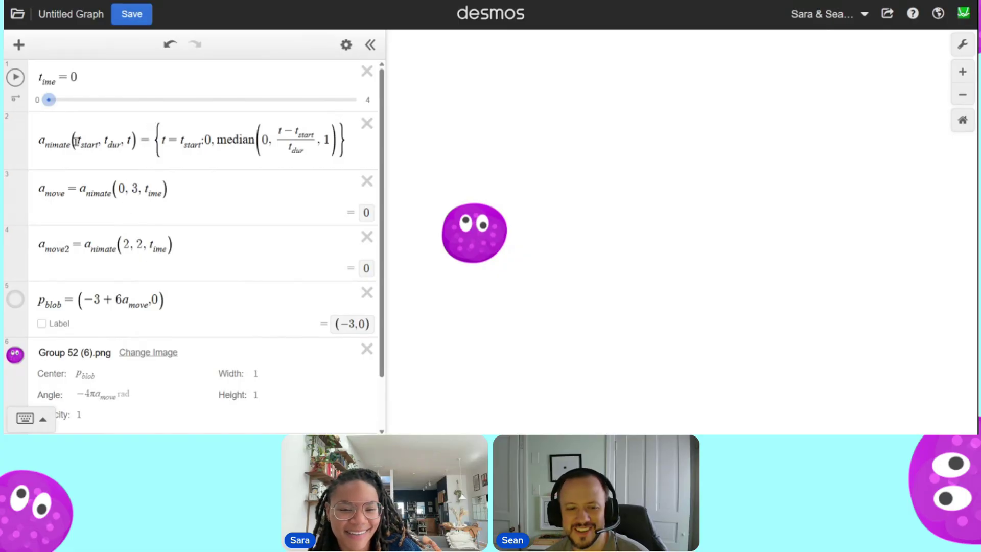
left_click(15, 77)
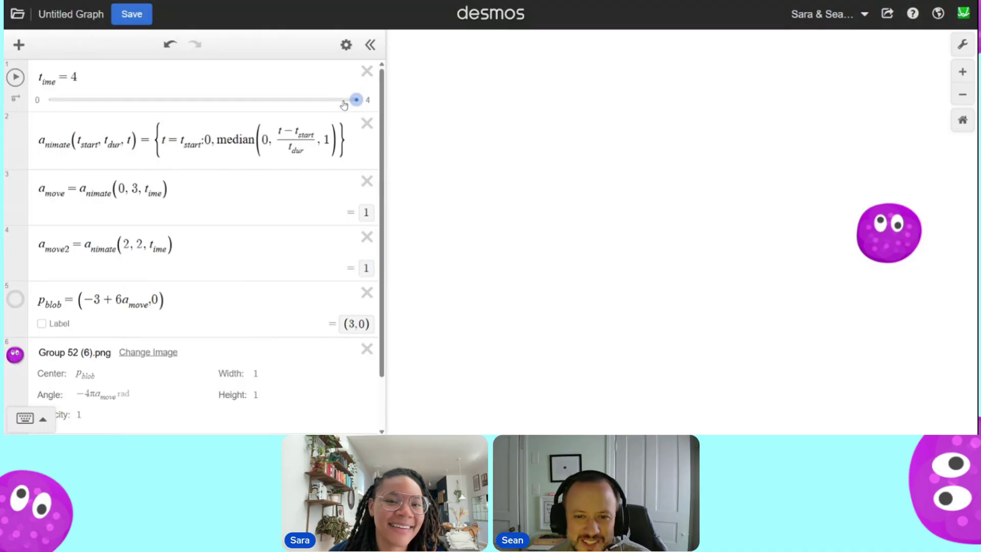
left_click_drag(354, 105, 48, 100)
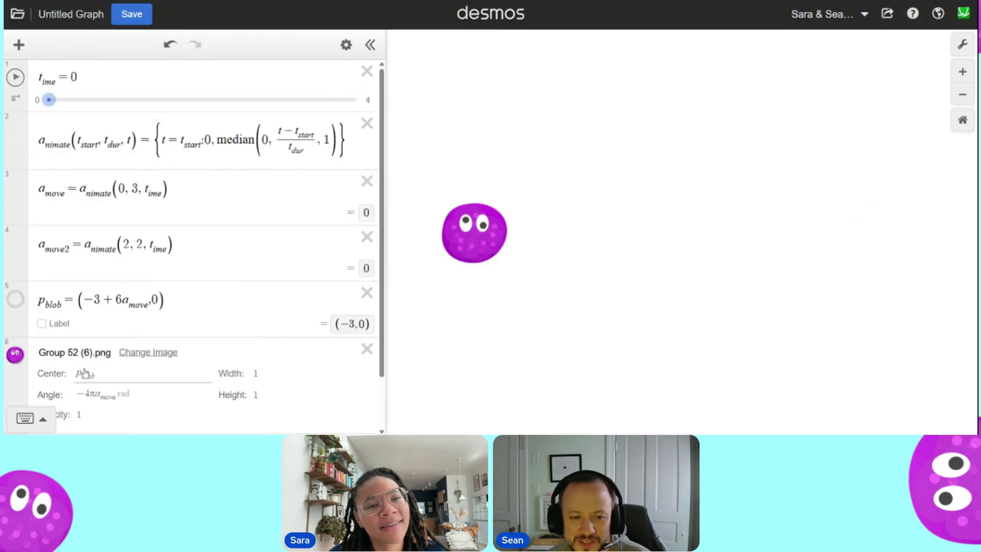
left_click(16, 78)
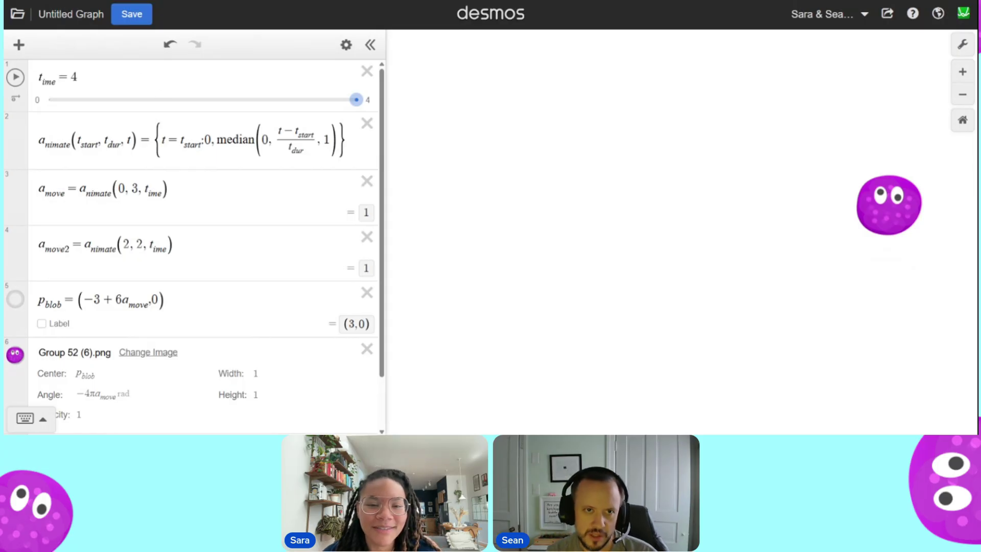
Add polygon([-1,-1,1,1]/2, [1,-1,-1,1]/2) as a new expression below p_blob.
left_click(212, 311)
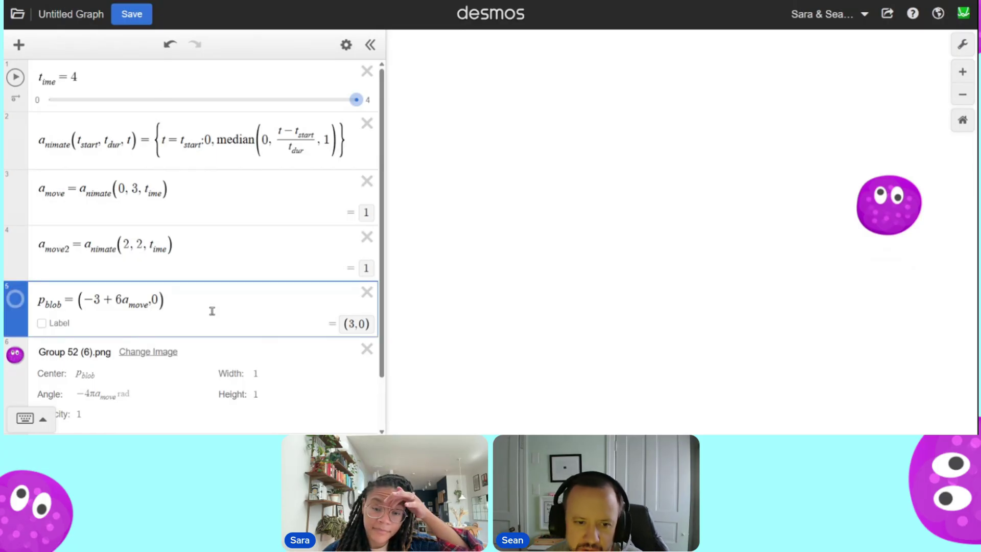
key("Return")
type("polygon")
type("([-1,-1,1,1]/2,[1,-1,-1,1]/2)")
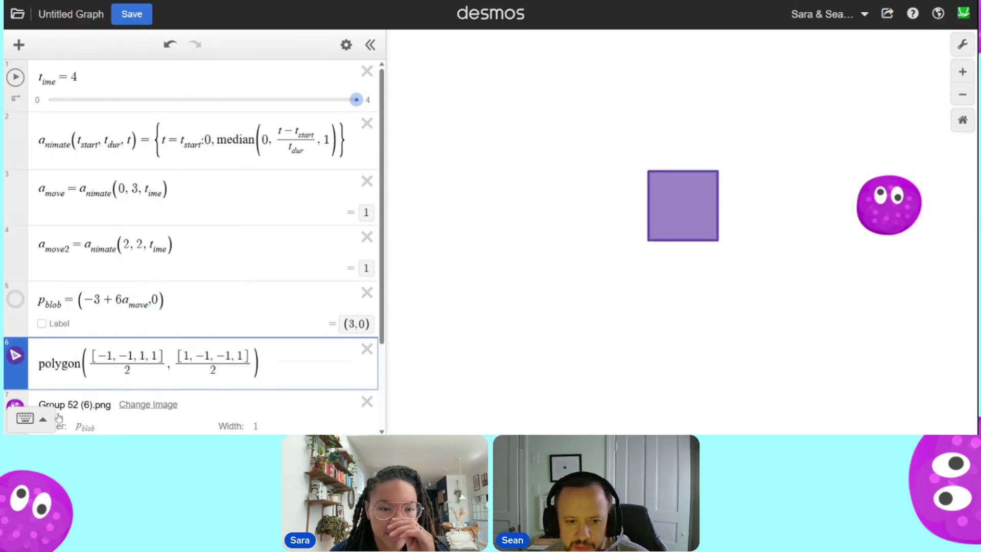
left_click_drag(100, 361, 136, 370)
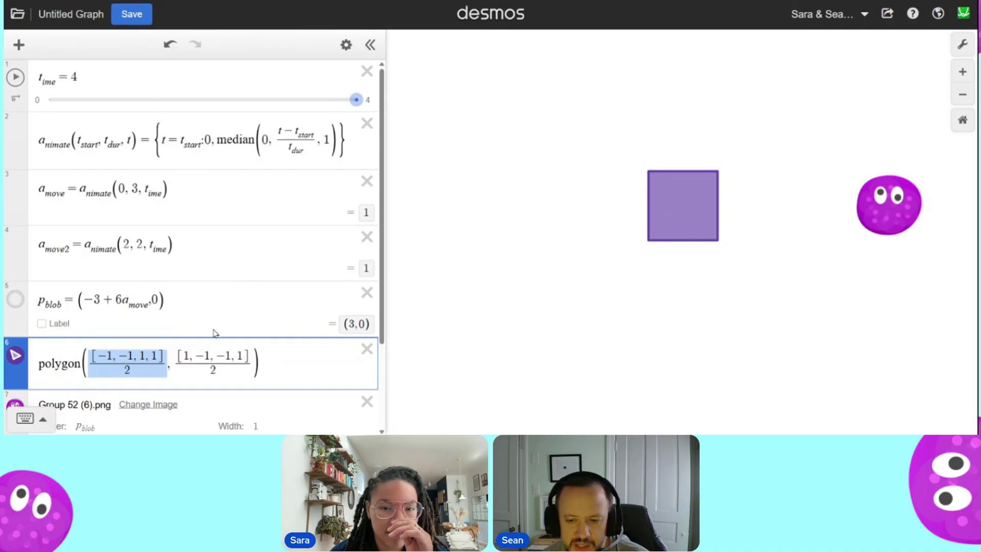
key("Left")
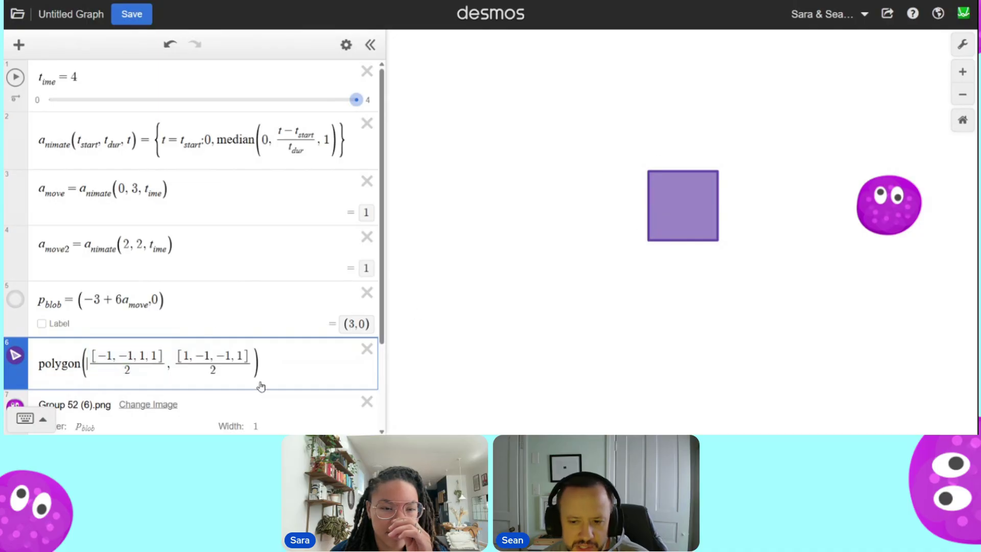
Color the square polygon green and turn off its outline lines, keeping the fill.
left_click(17, 364)
left_click(87, 368)
left_click(284, 369)
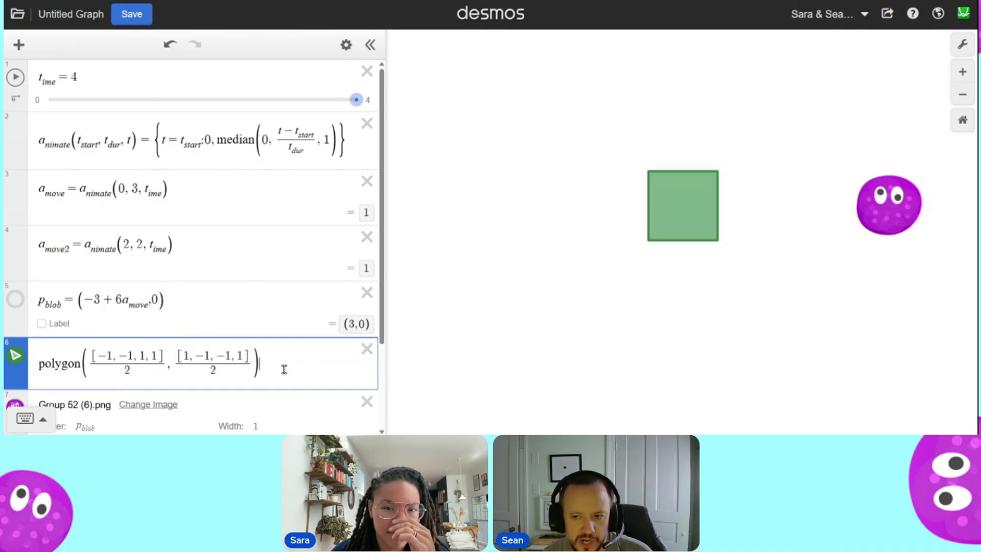
left_click(17, 363)
left_click(154, 299)
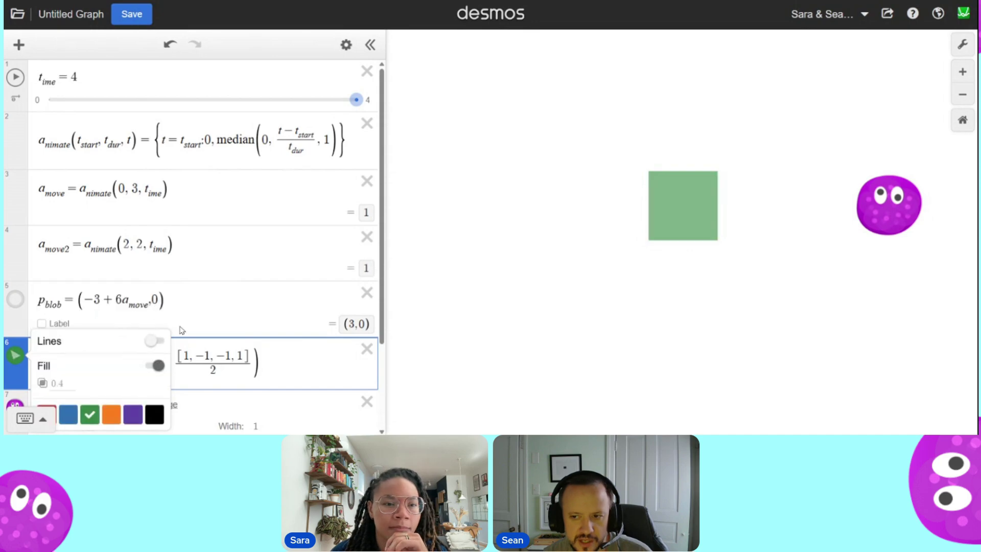
left_click(245, 365)
left_click(15, 356)
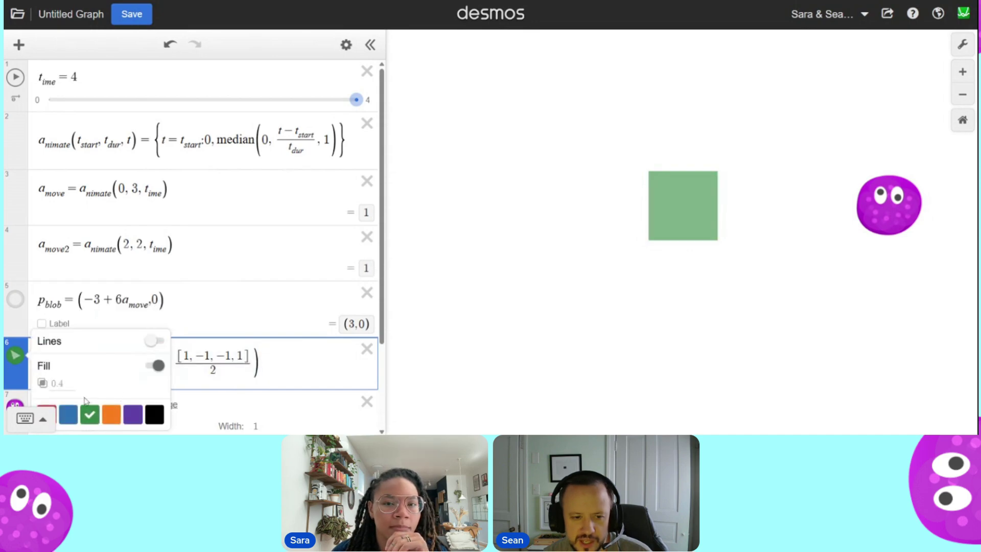
left_click(268, 368)
Widen and shift the polygon by changing its x-coordinates to −3 + 3[-1,-1,1,1]/2.
left_click(96, 372)
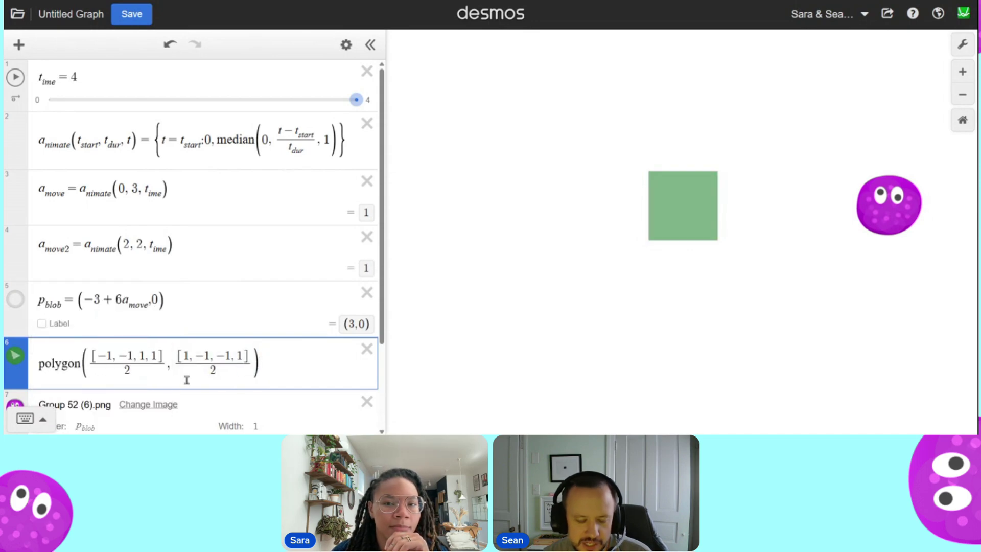
type("3")
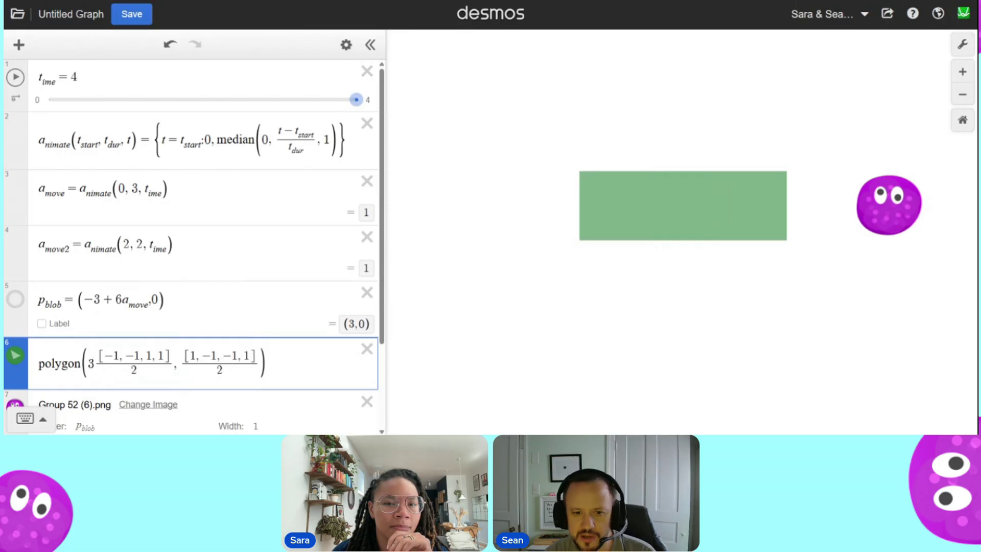
key("Left")
type("-3+")
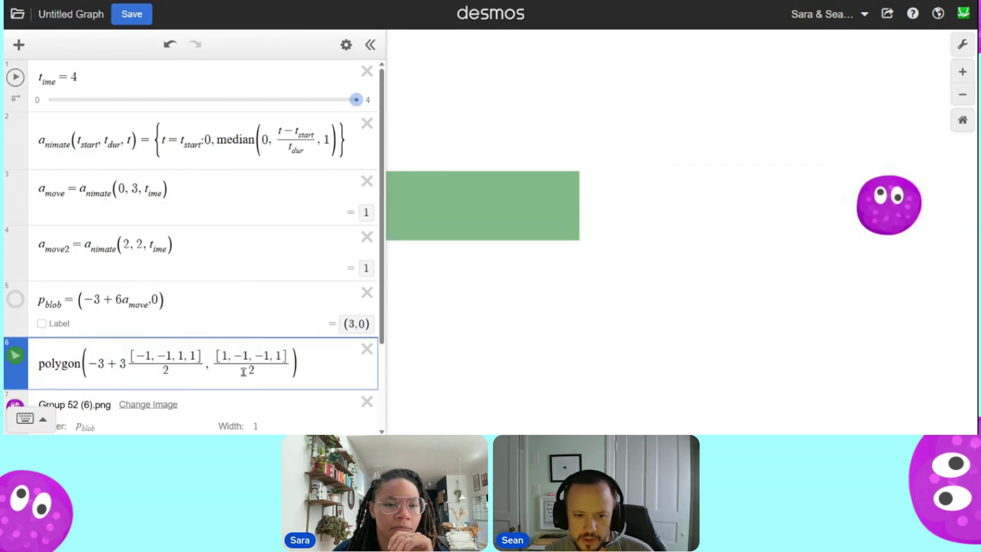
Change the polygon's y-coordinates to 4[1,-1,-1,1]/2 − 2.
left_click(213, 364)
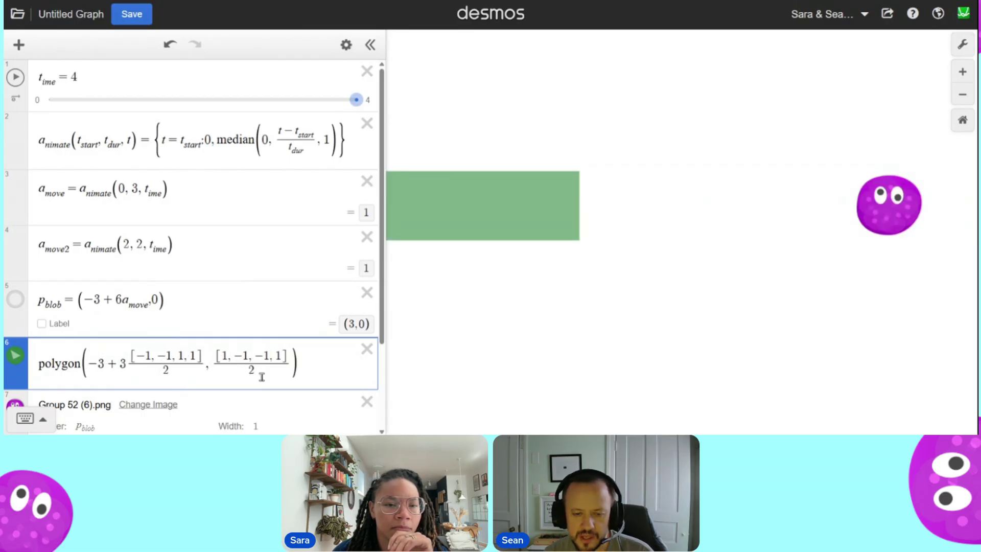
type("5")
key("BackSpace")
type("2")
key("BackSpace")
type("3")
key("BackSpace")
type("4")
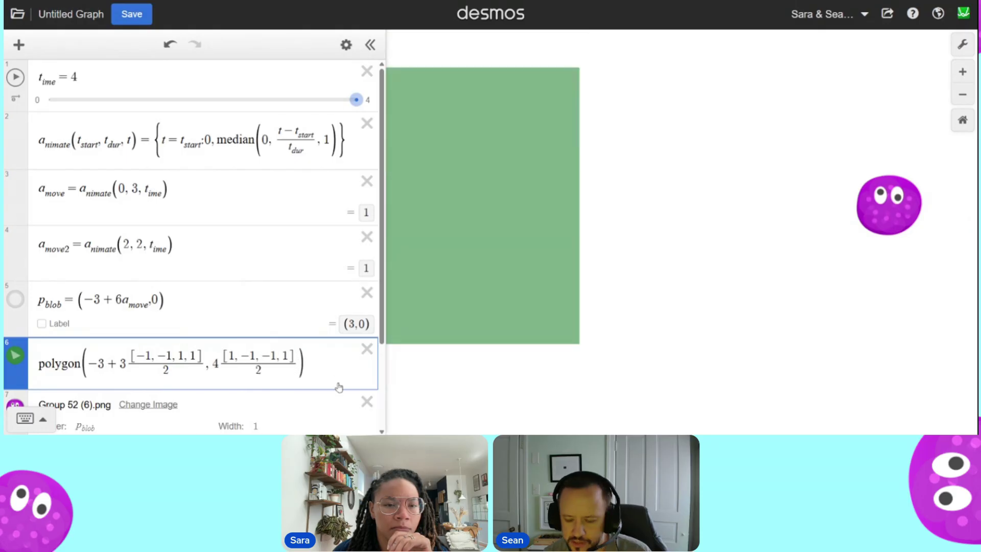
type("-2")
key("BackSpace")
type("1")
key("BackSpace")
type("2")
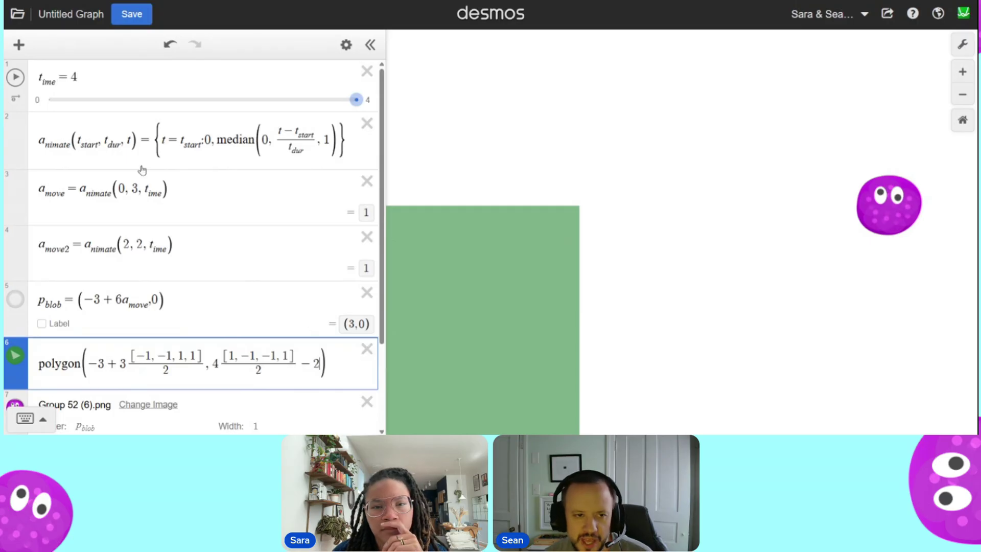
Return t_ime to 0 and set the green polygon's fill opacity to 1.
left_click_drag(357, 100, 49, 100)
left_click(17, 361)
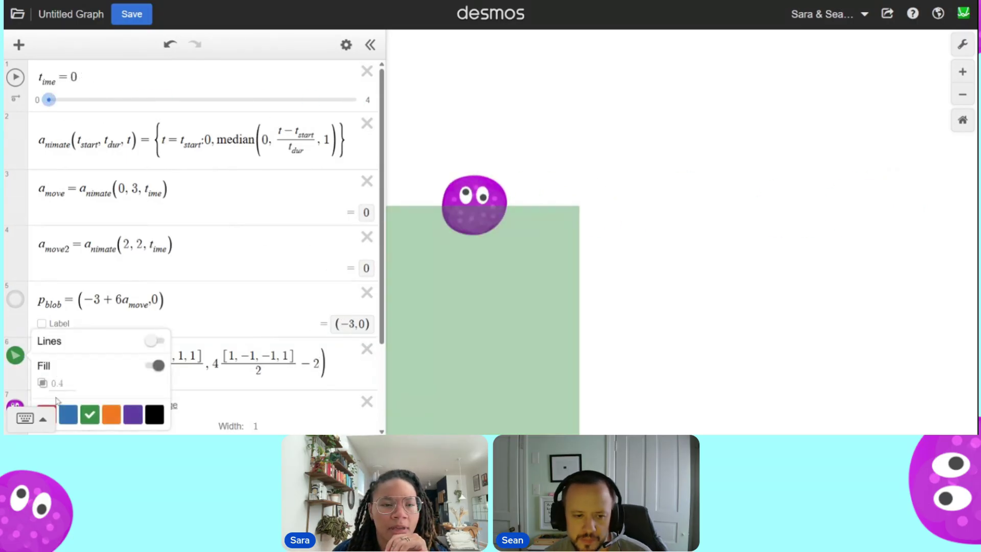
left_click(18, 357)
left_click(17, 357)
left_click(65, 389)
type("1")
left_click(128, 362)
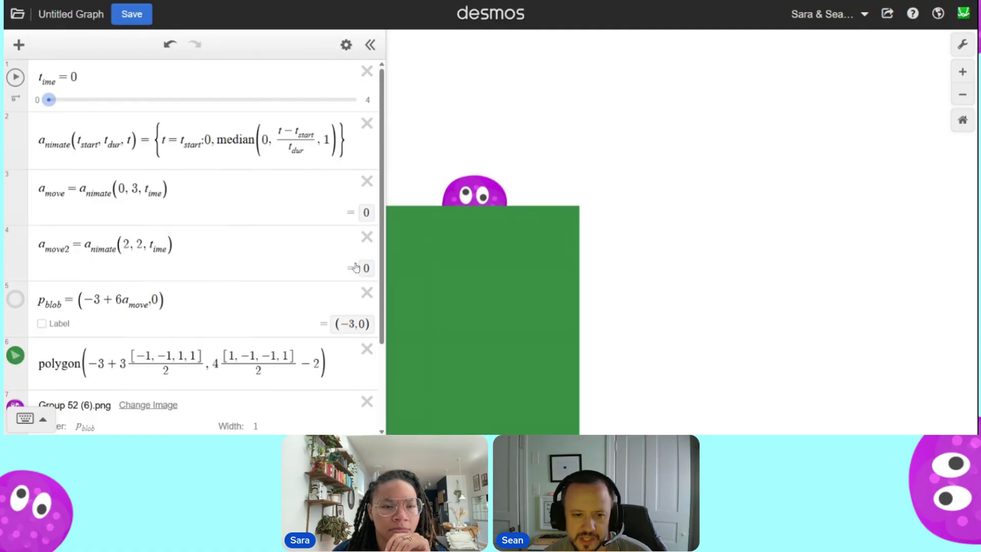
Set the y-coordinate of p_blob to 0.42 so the blob rests on the green block.
scroll(179, 286, "down", 2)
left_click(130, 336)
scroll(133, 328, "up", 2)
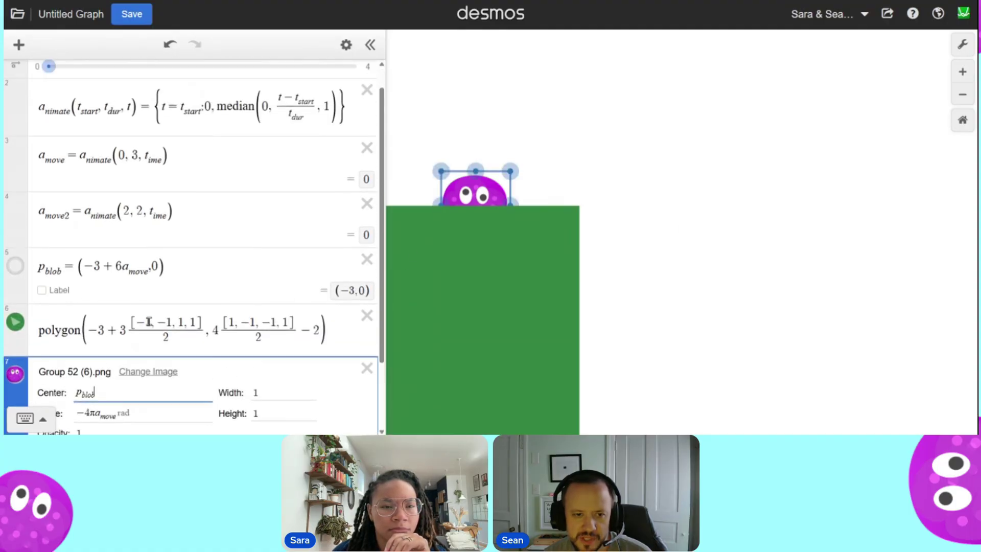
double_click(156, 300)
type("0.5")
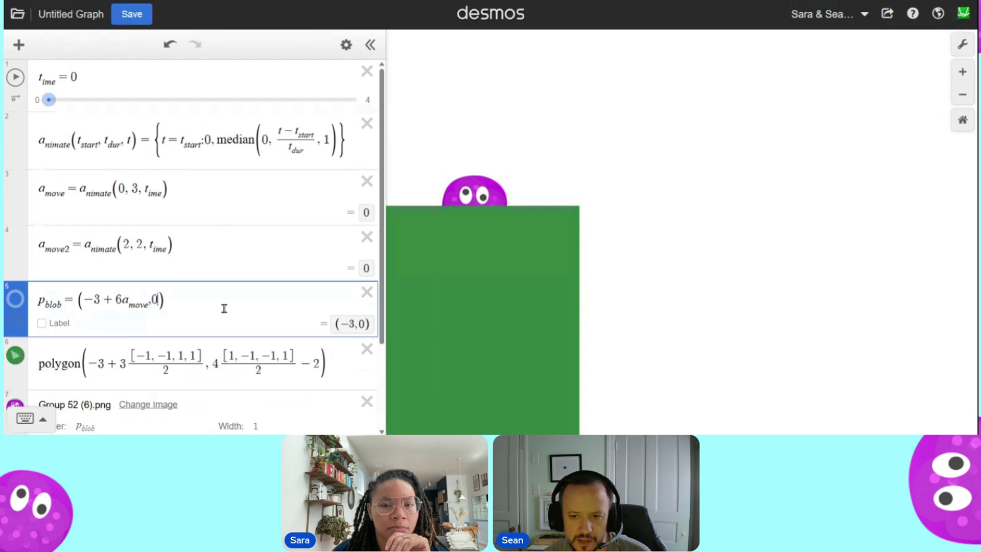
key("BackSpace")
type("4")
key("BackSpace")
type("3")
key("BackSpace")
type("45")
key("BackSpace")
type("2")
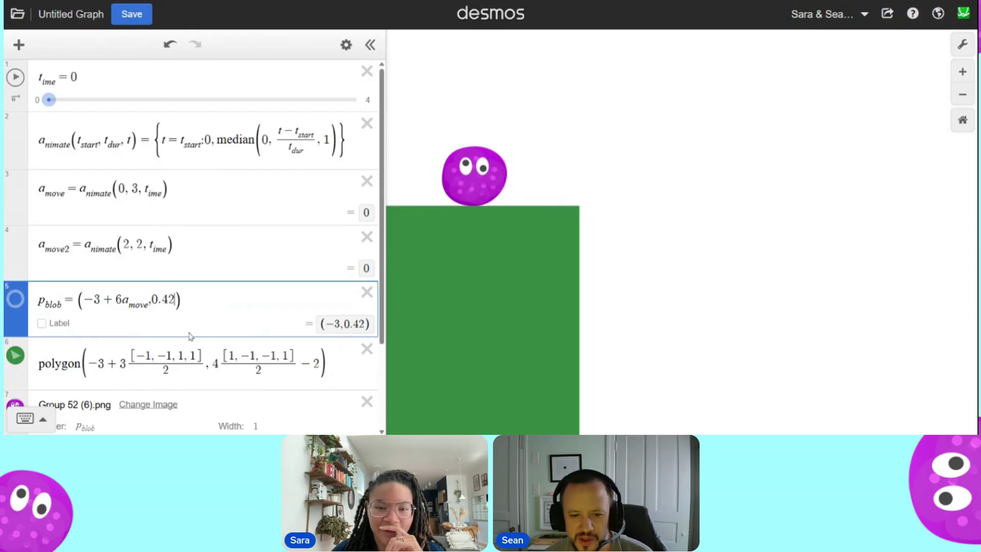
Duplicate the green polygon expression.
left_click_drag(330, 369, 6, 353)
left_click(346, 44)
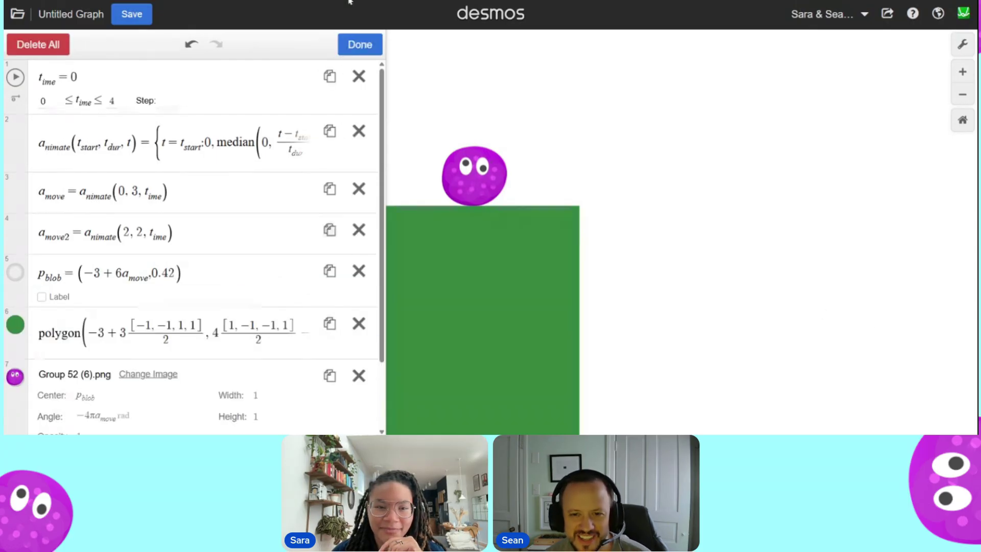
left_click(329, 321)
left_click(360, 45)
Change the duplicate polygon's x-coordinates to 2 + 7[-1,-1,1,1]/2.
scroll(109, 299, "down", 3)
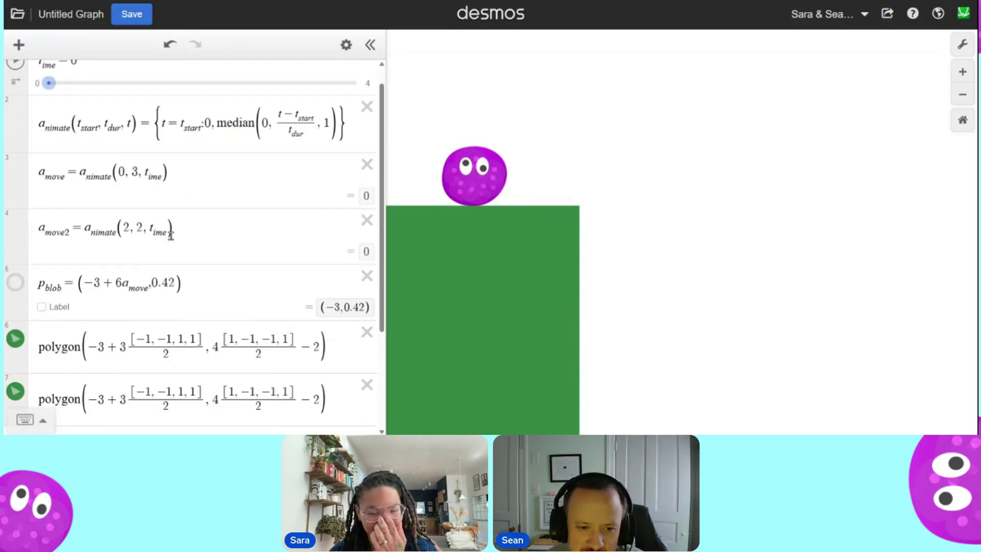
double_click(96, 264)
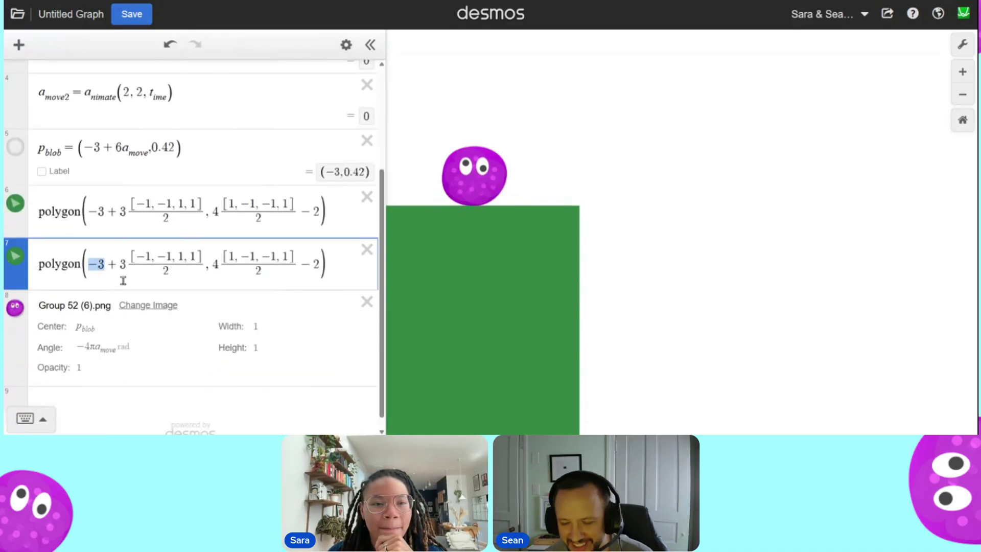
type("2")
double_click(111, 264)
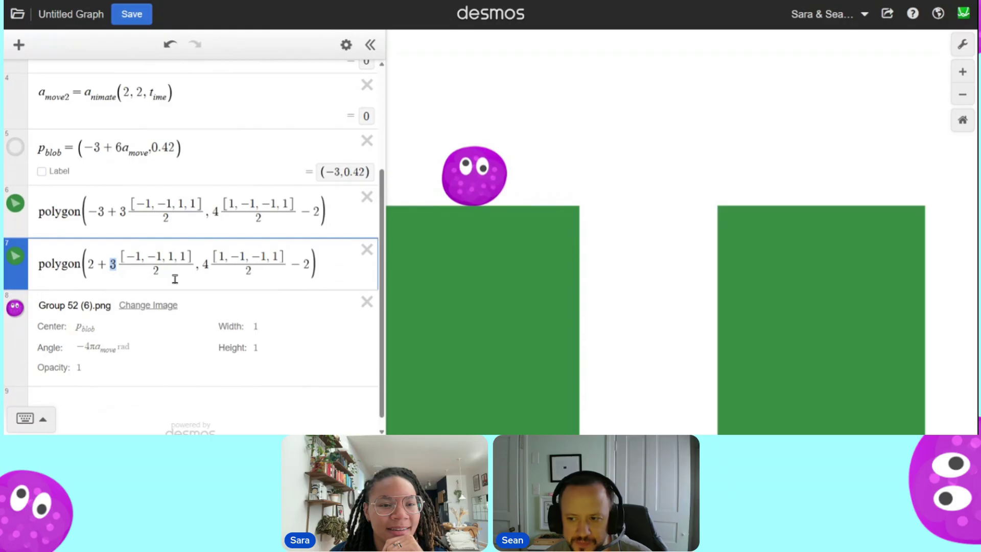
type("7")
key("BackSpace")
type("6.5")
key("BackSpace")
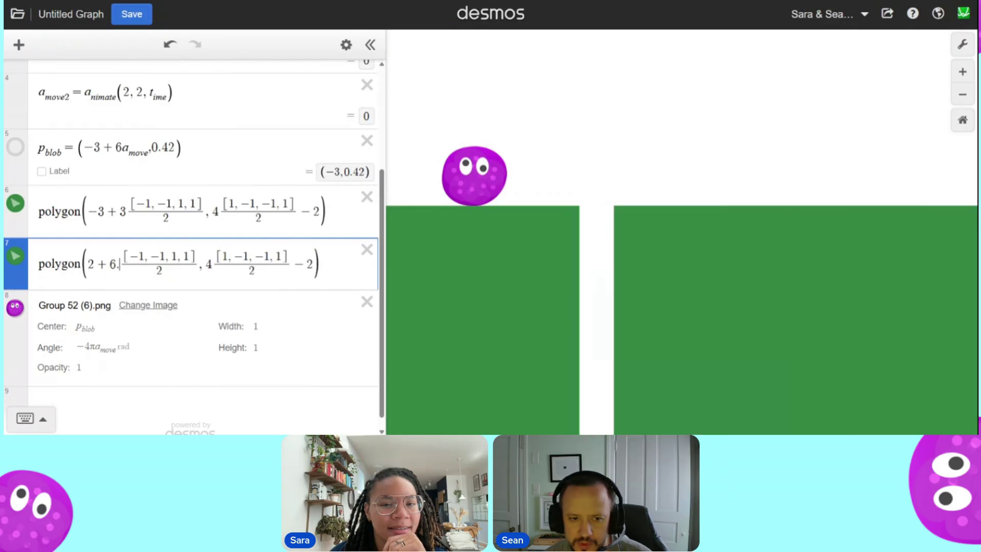
key("BackSpace")
key("BackSpace")
type("7")
Change the duplicate polygon's y-coordinates to 2[1,-1,-1,1]/2 − 3 to form a lower ledge.
left_click(207, 271)
key("BackSpace")
type("3")
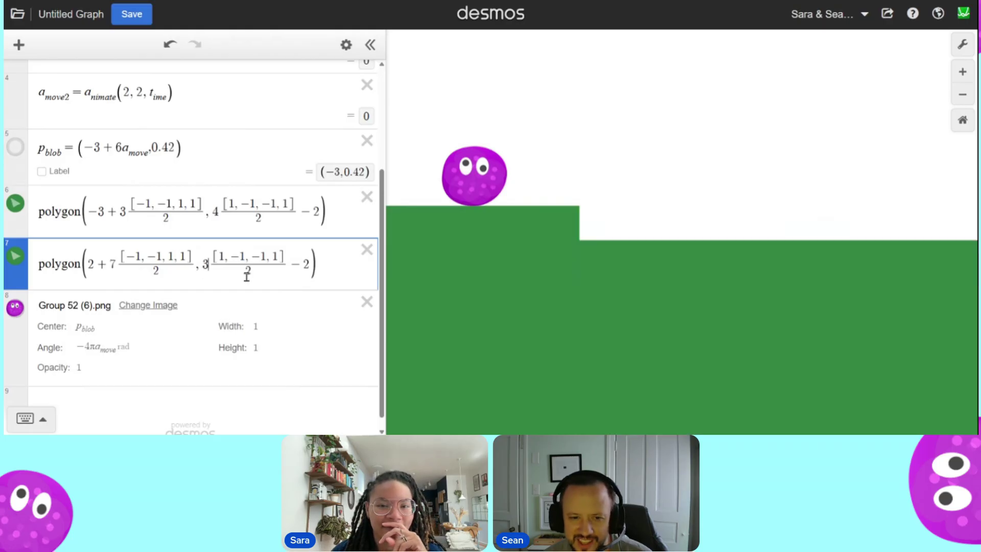
key("BackSpace")
type("2")
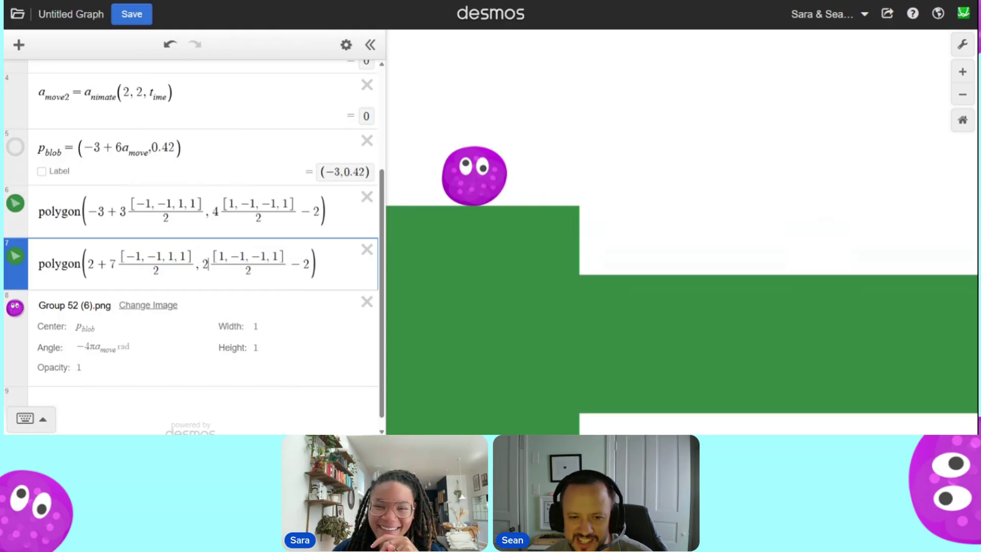
left_click(310, 266)
key("BackSpace")
type("3")
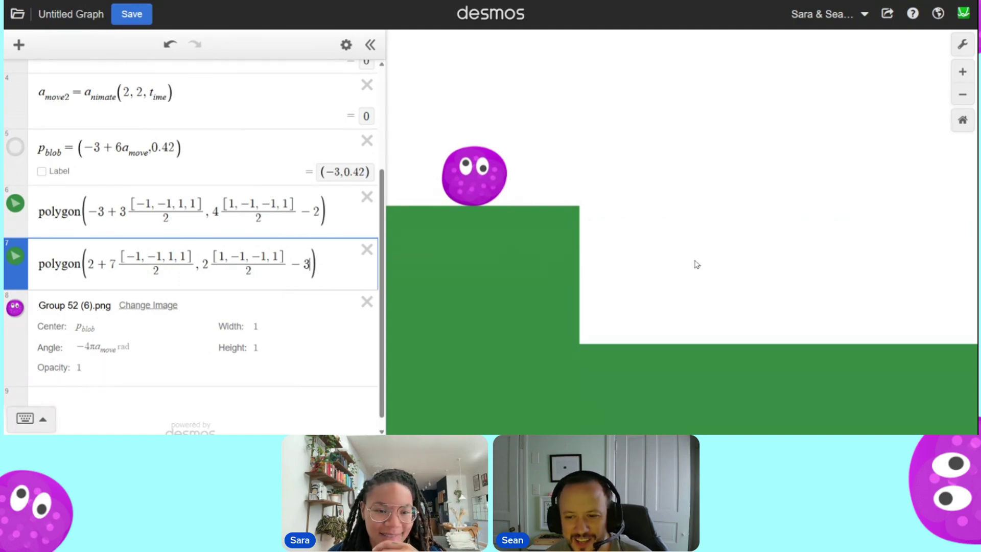
Duplicate the lower ledge polygon and move the copy above both green polygons in the expression list.
left_click(346, 44)
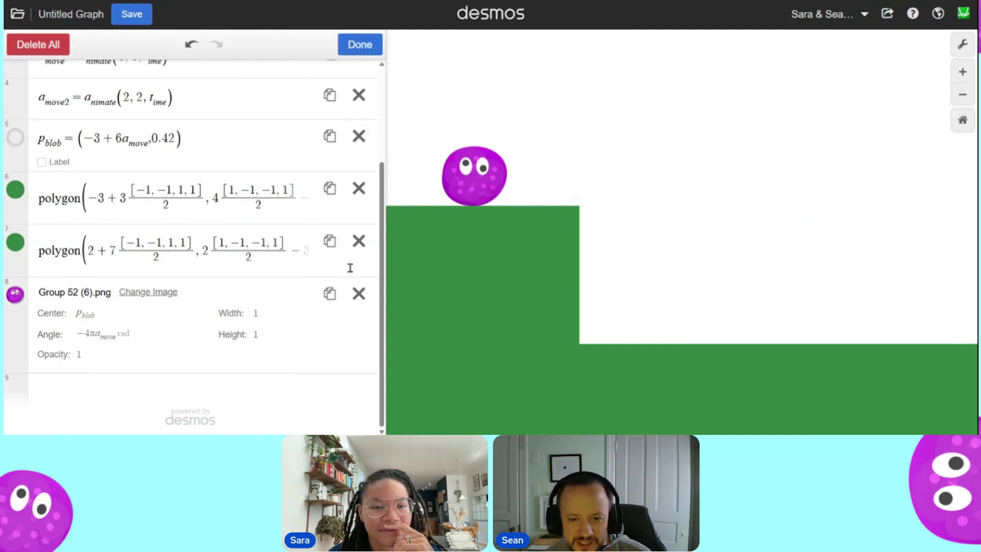
left_click(330, 241)
left_click(360, 44)
left_click_drag(18, 340, 25, 240)
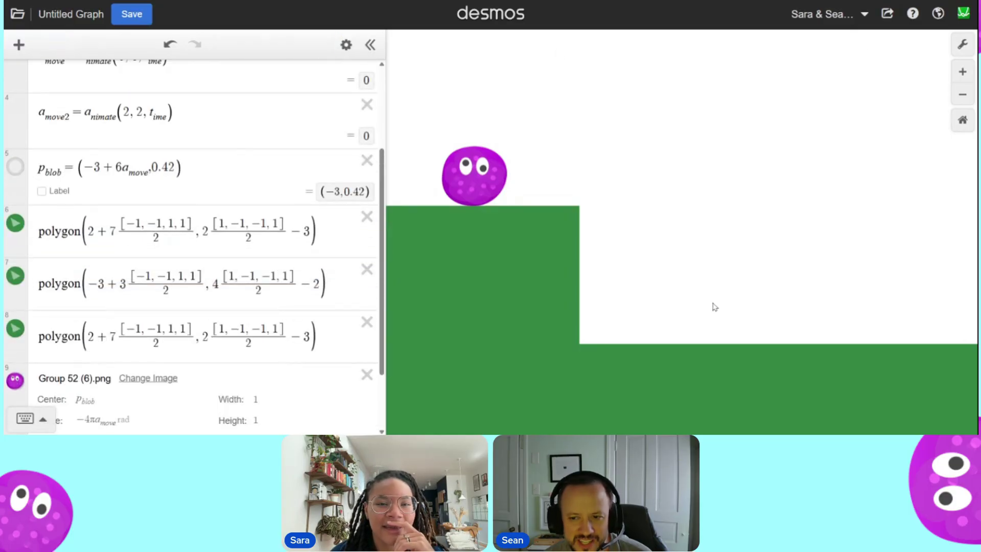
Define a custom color c_blueSky = rgb(165, 255, 255) directly below the copied polygon.
left_click(15, 223)
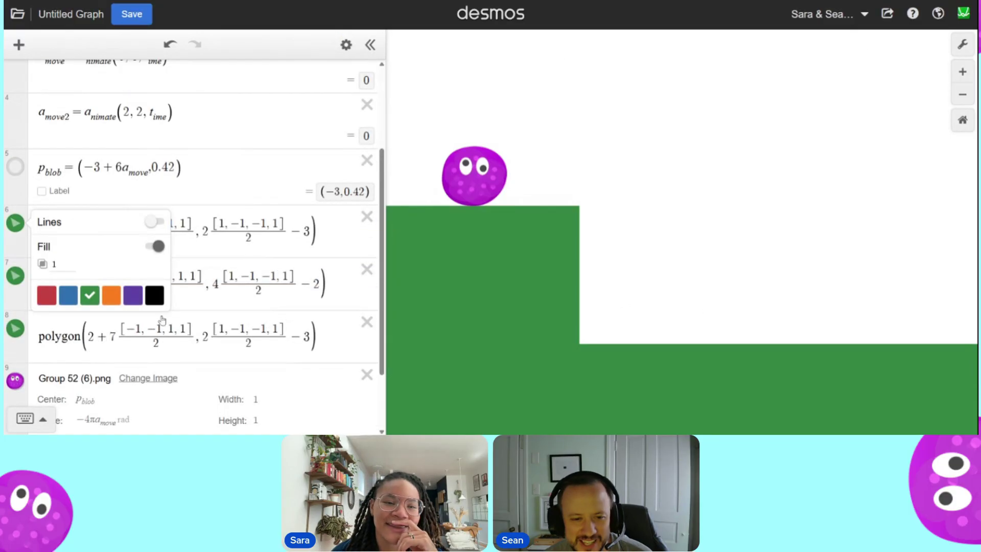
left_click(322, 228)
key("Return")
type("c_blueSkey")
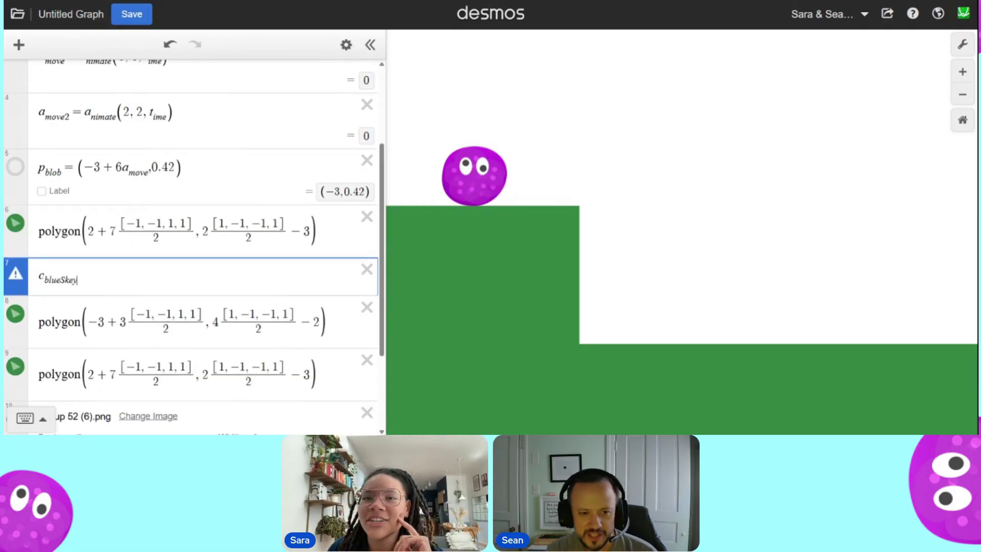
type("(")
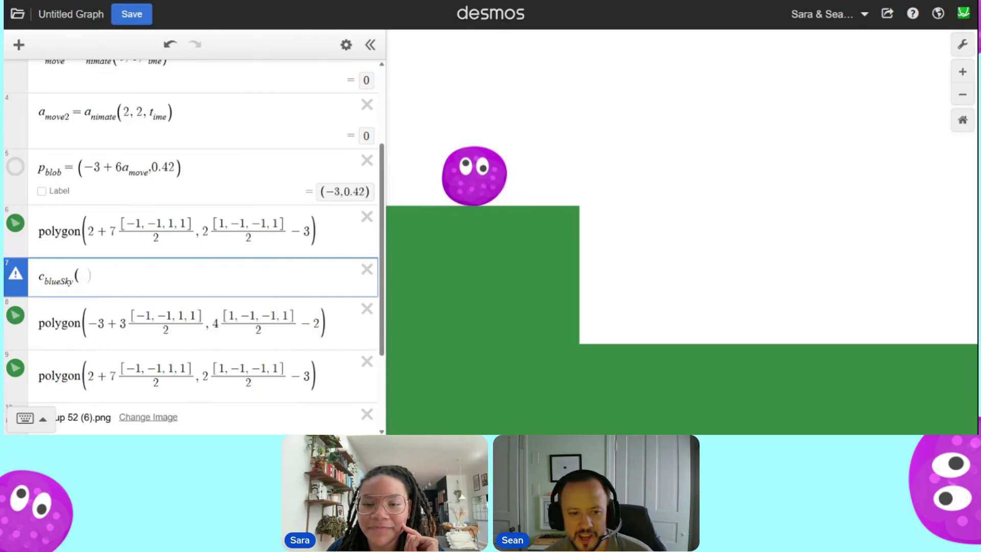
key("BackSpace")
type("= ")
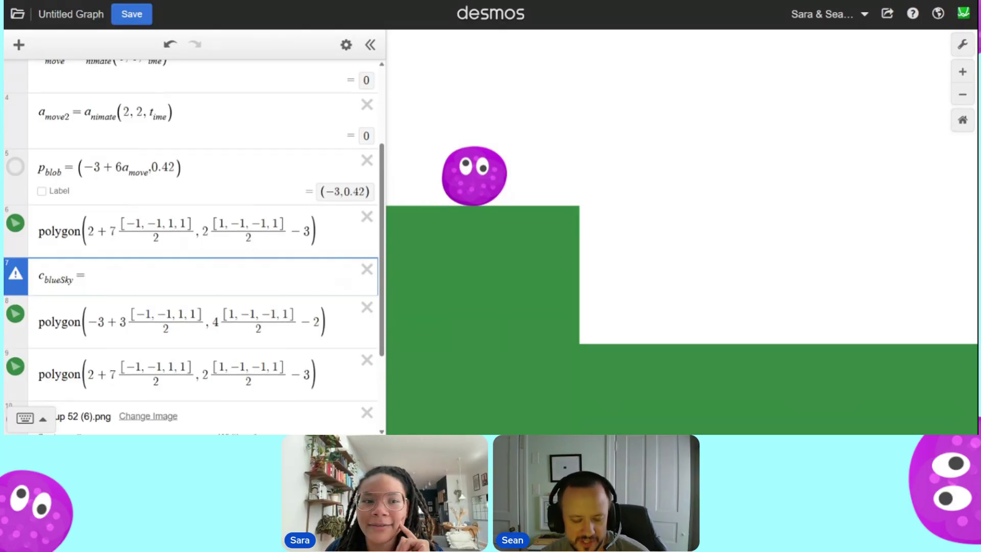
type("rgb(")
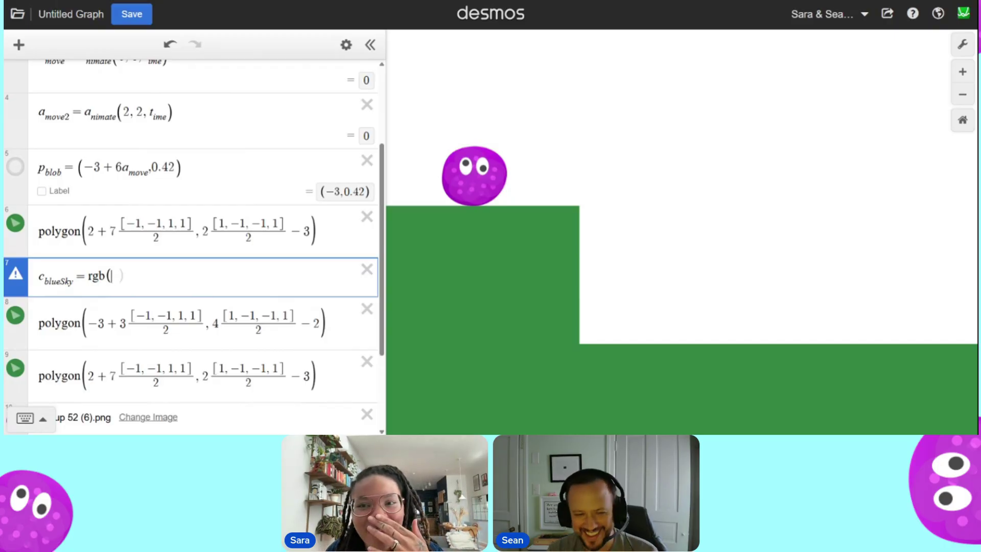
type("165, 255, 255")
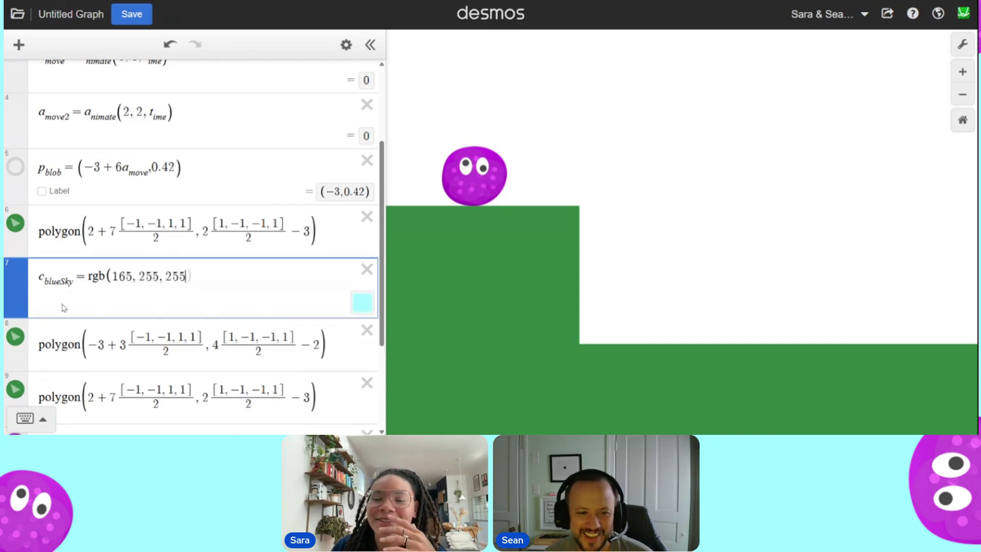
Color the copied polygon above the c_blueSky definition with the custom sky-blue color.
double_click(76, 280)
left_click(15, 223)
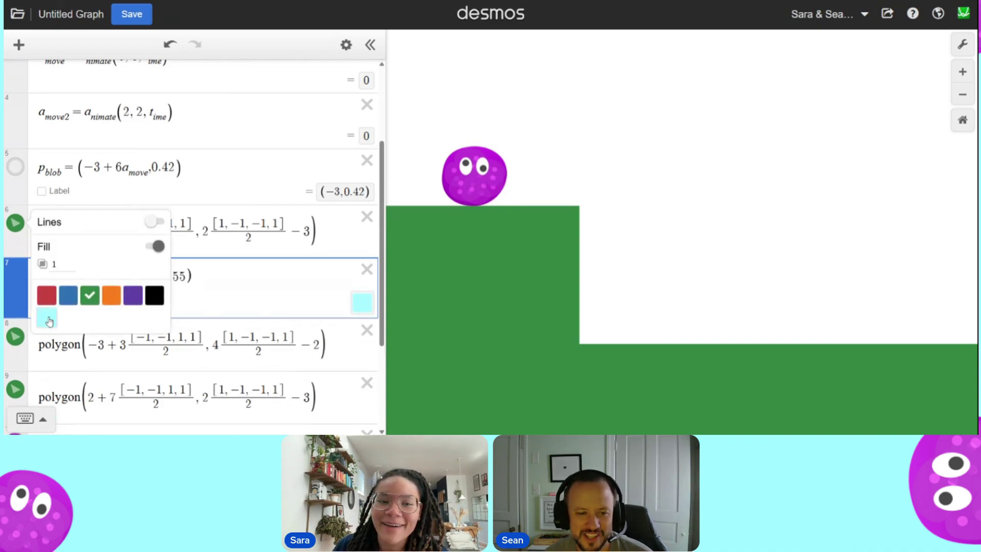
left_click(51, 321)
left_click(286, 208)
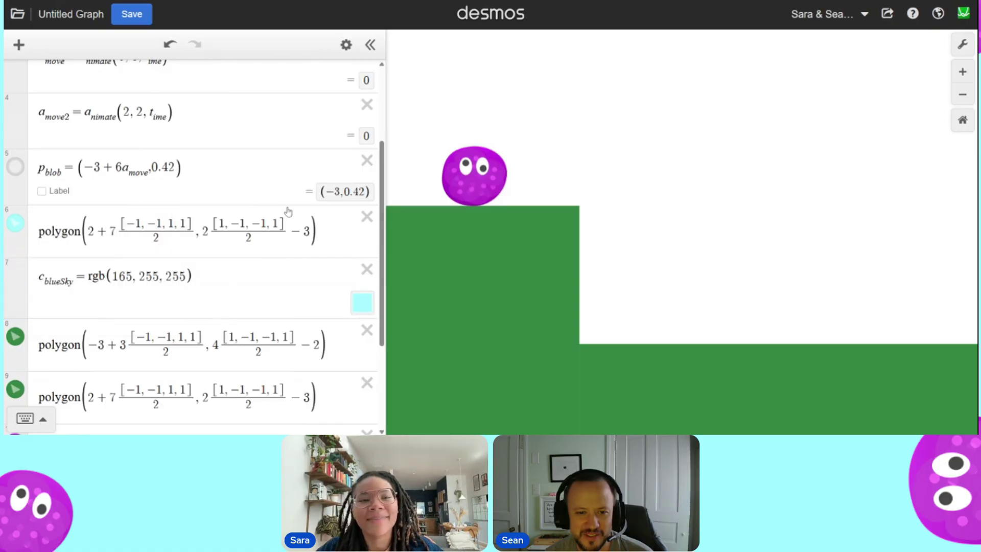
Enlarge the sky polygon by replacing 2 + 7 in its x-coordinates with 200 and setting its y multiplier to 200.
left_click_drag(117, 232, 85, 236)
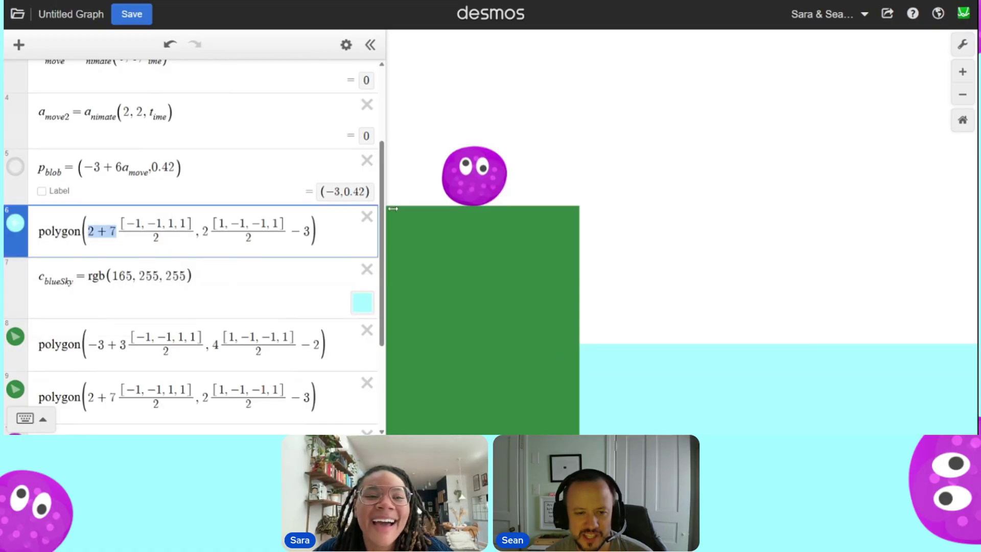
type("200")
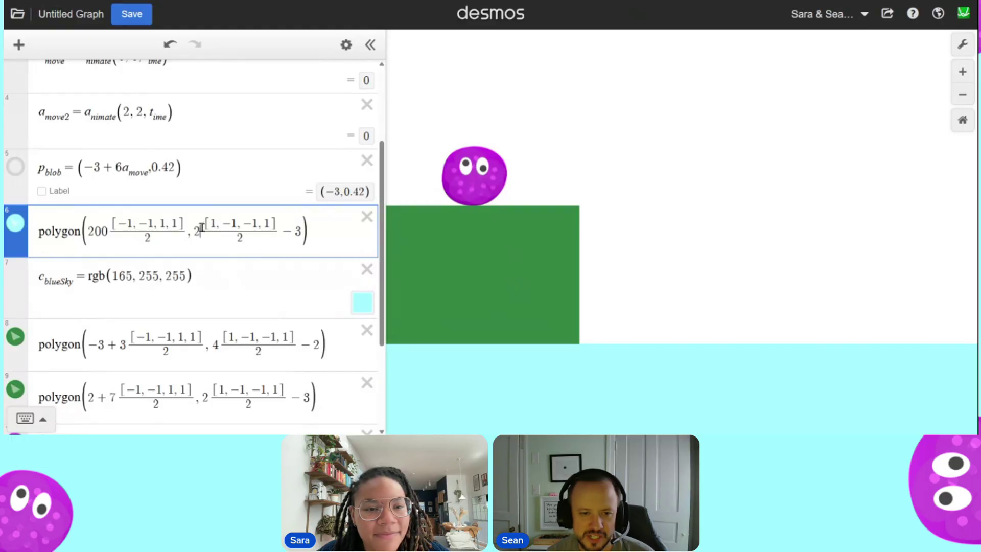
type("00")
left_click(285, 295)
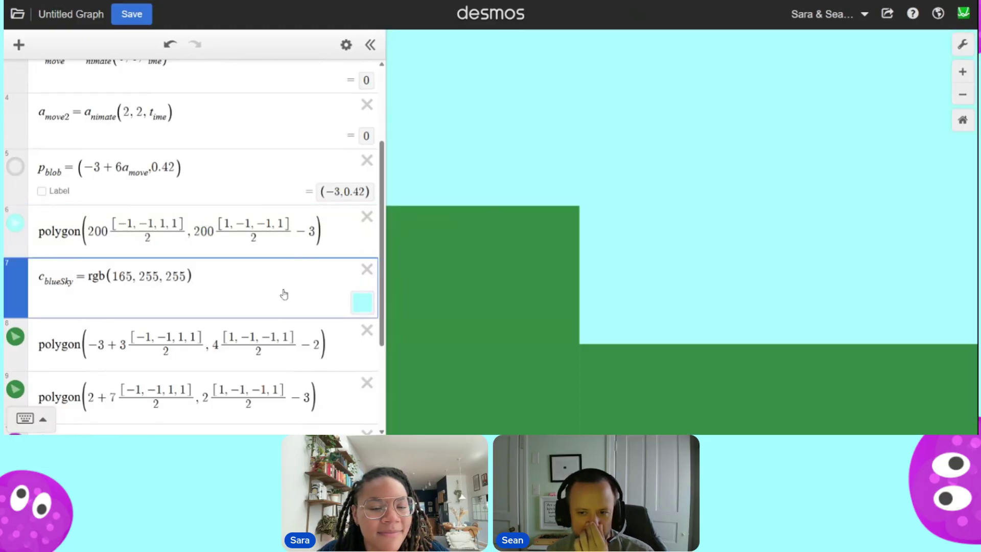
Turn off placing the blob image behind graphs so it is drawn over the sky.
scroll(179, 261, "down", 3)
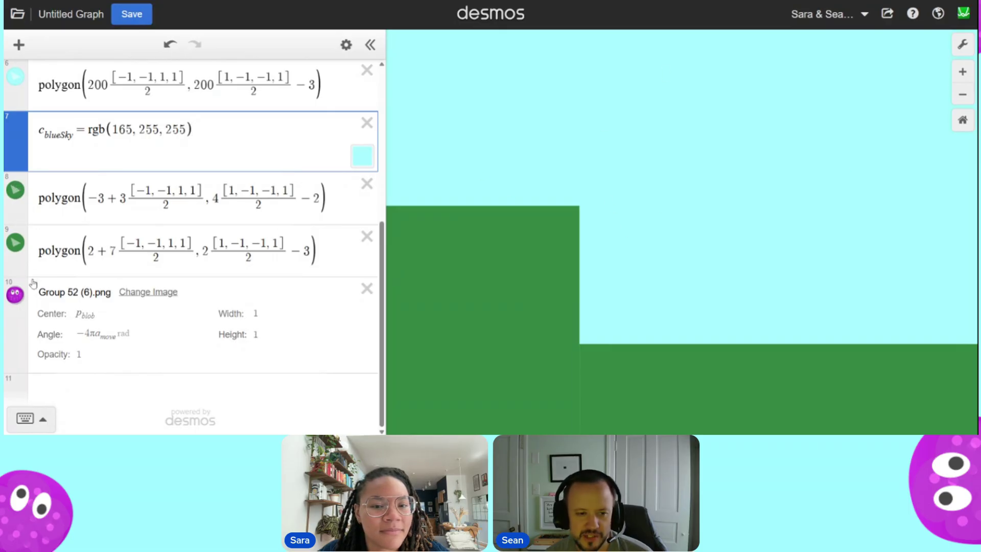
left_click(15, 297)
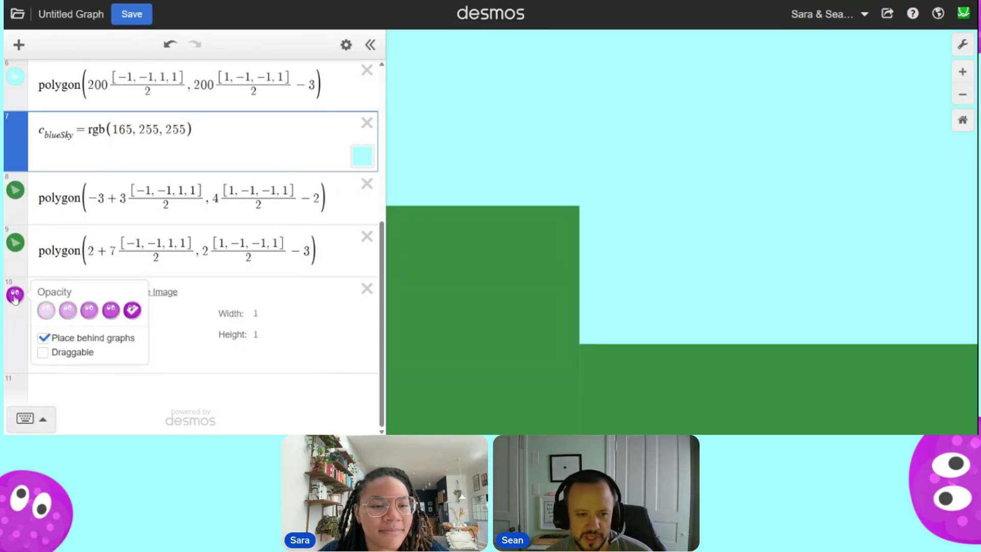
left_click(43, 338)
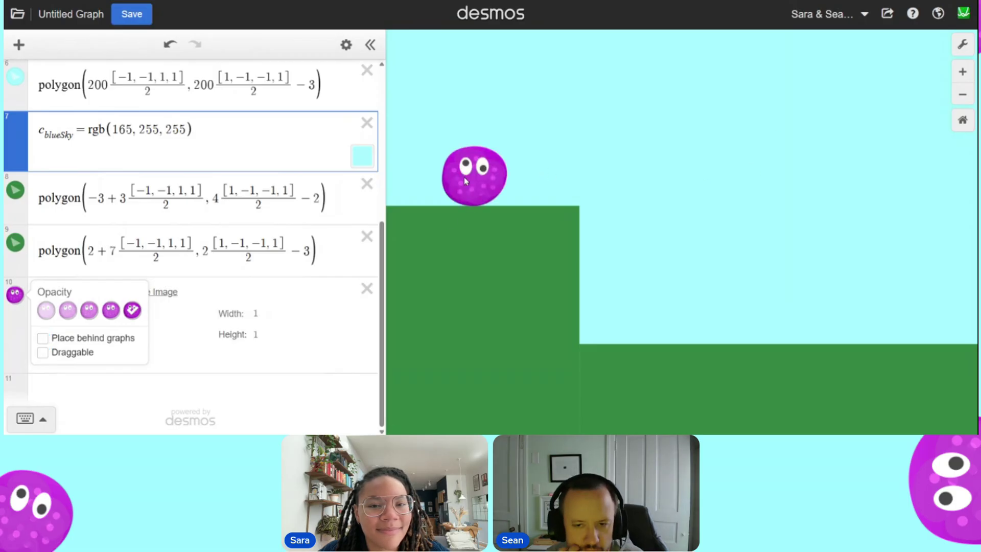
left_click(643, 161)
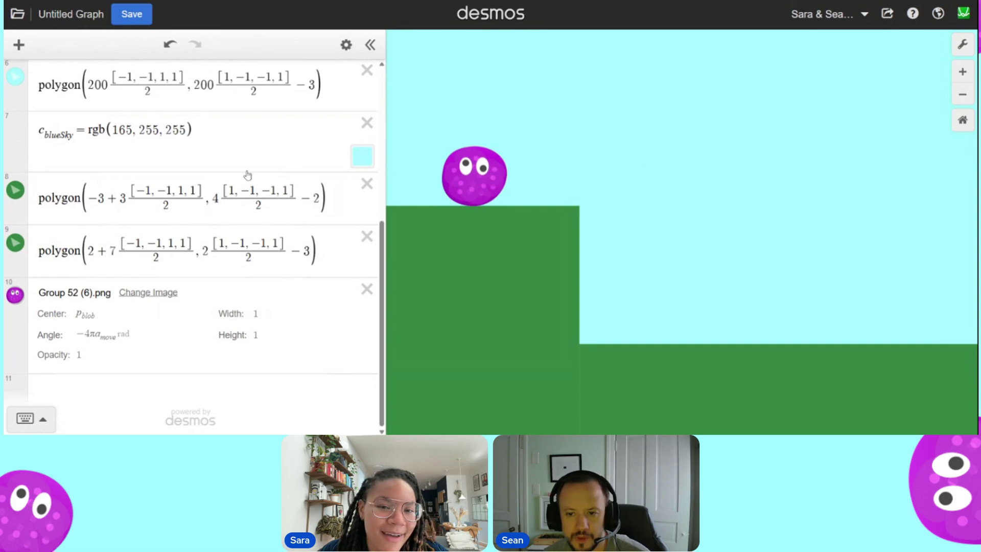
Widen the lower green ledge by setting its x multiplier to 8.
left_click(113, 253)
type("8")
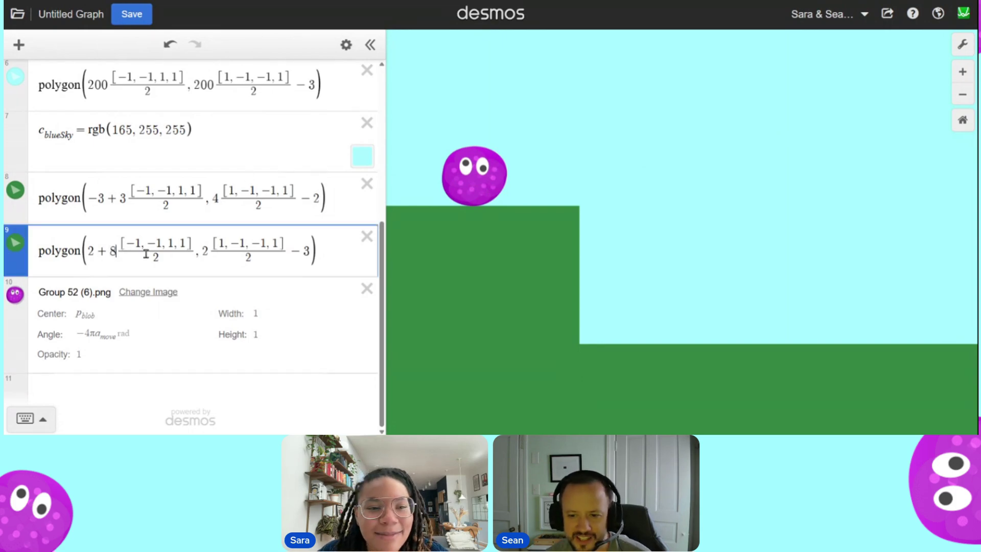
left_click(80, 292)
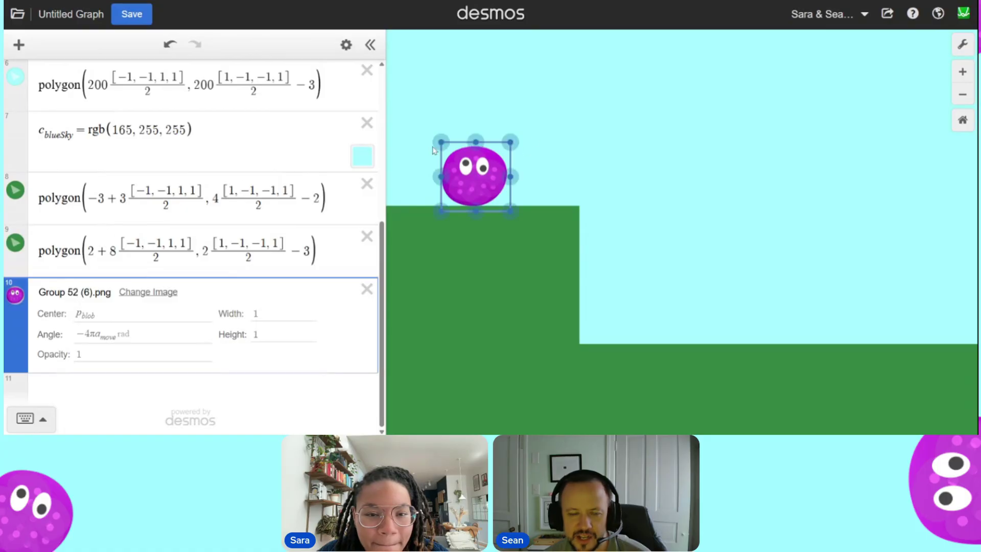
Scrub t_ime to 1.55 and start an a_fall definition with empty parentheses below a_move2.
scroll(353, 260, "up", 5)
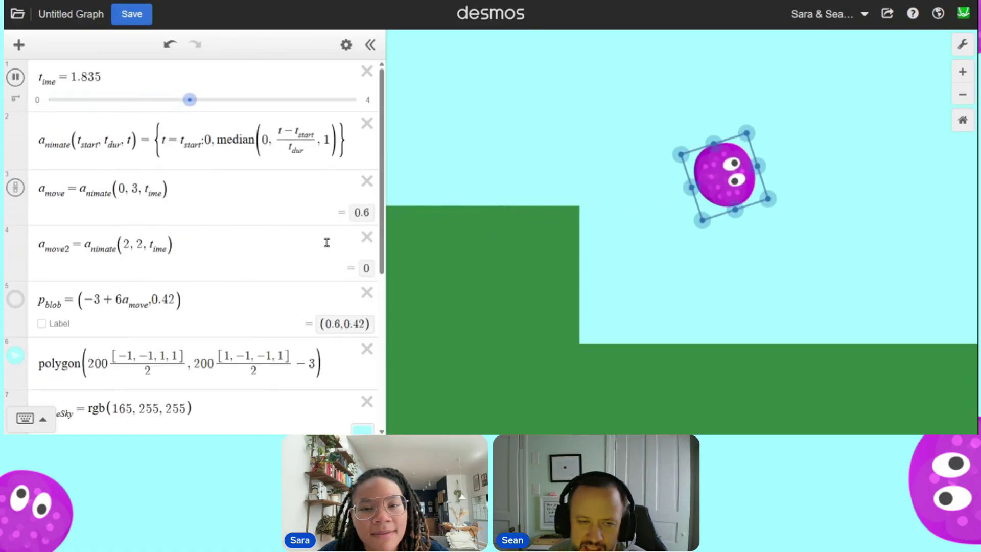
left_click_drag(268, 101, 172, 109)
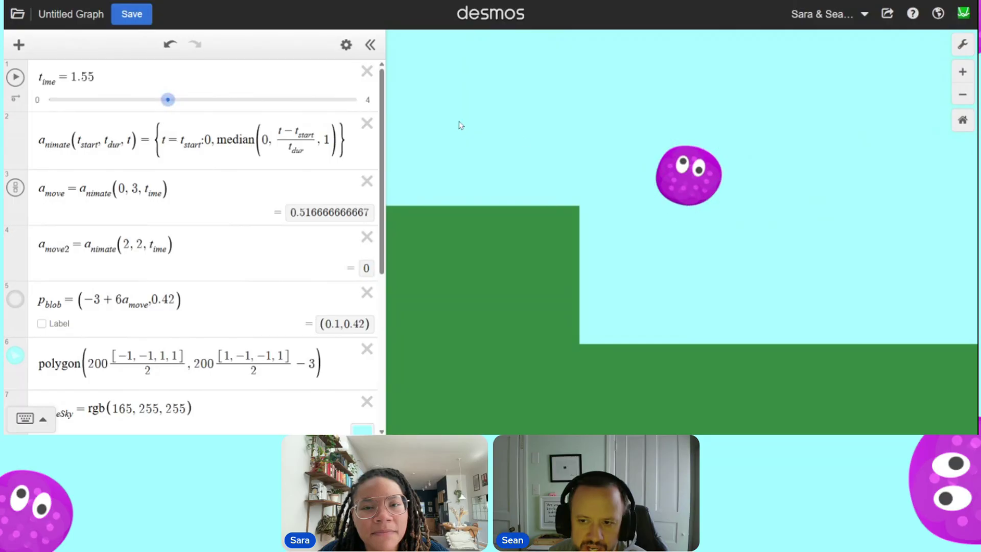
left_click(185, 244)
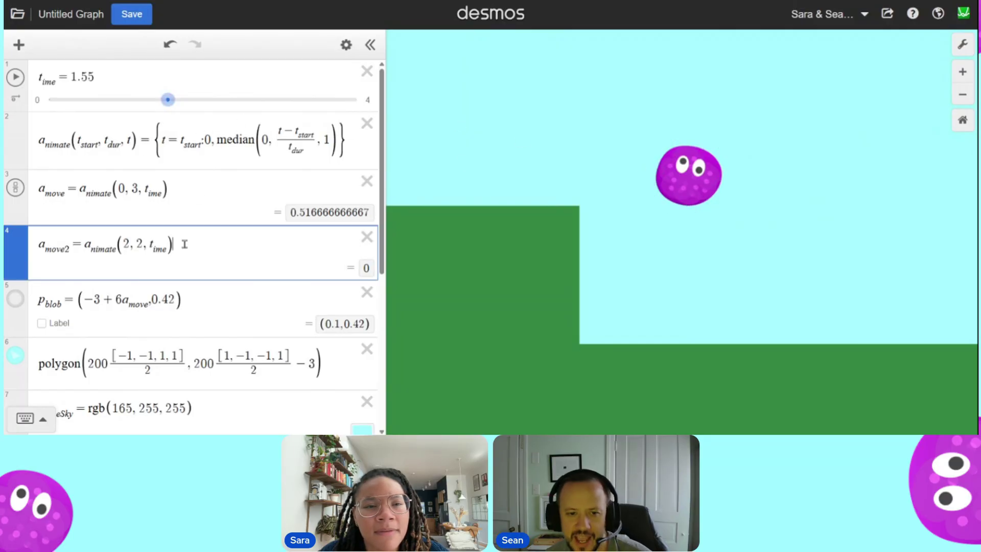
key("Return")
type("a_fall")
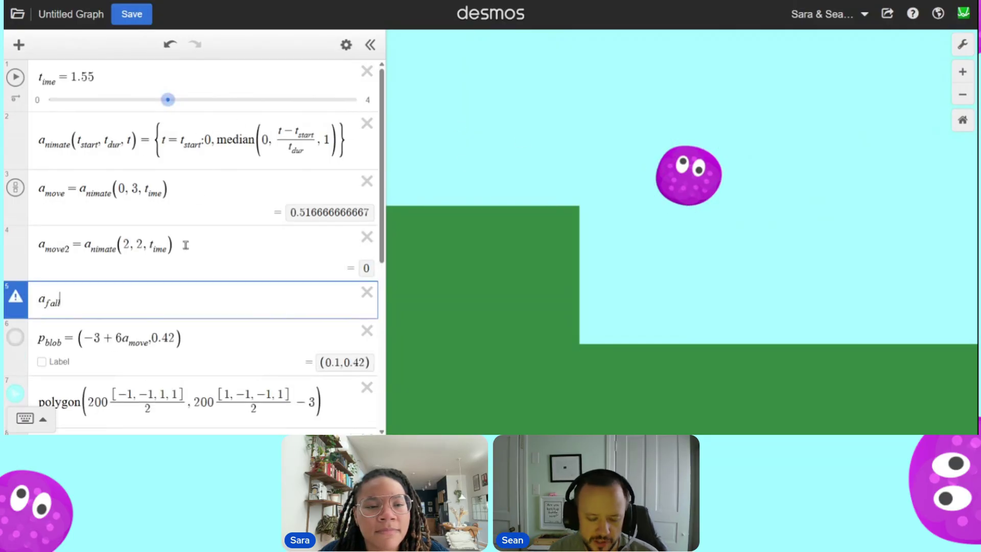
type("=(")
Scrub t_ime to 0.82, where the blob reaches the block's edge, and copy that value into the a_fall parentheses.
left_click_drag(168, 100, 117, 105)
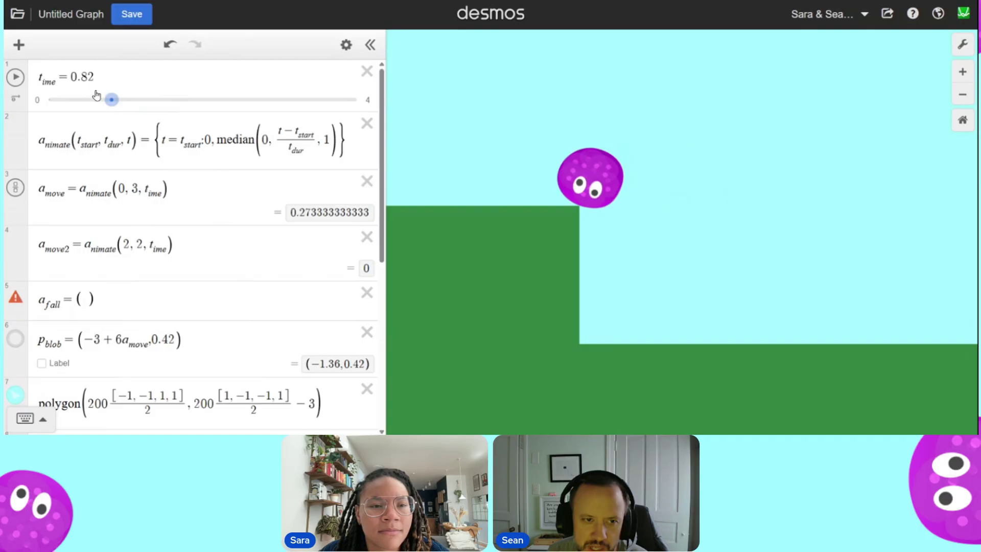
double_click(84, 77)
key("ctrl+c")
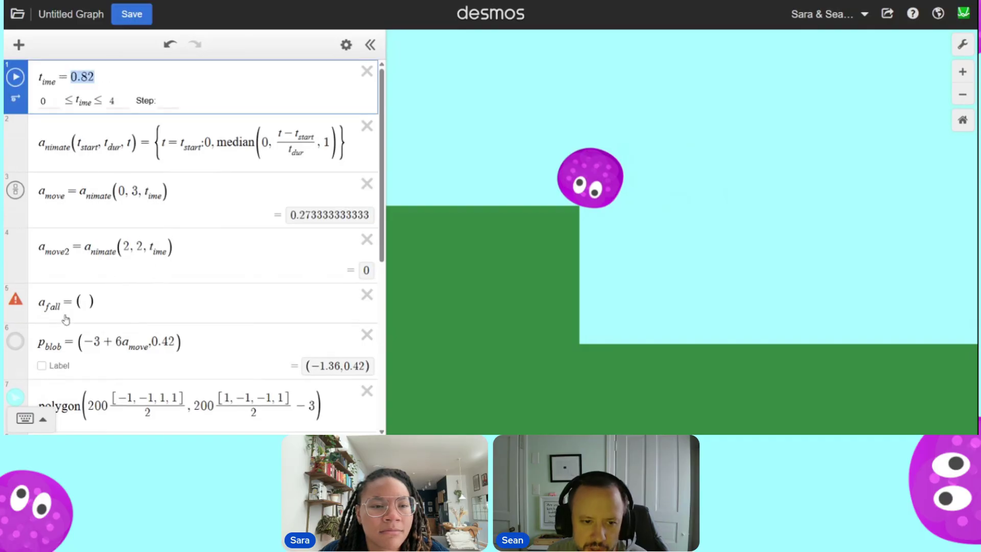
left_click(91, 303)
key("ctrl+v")
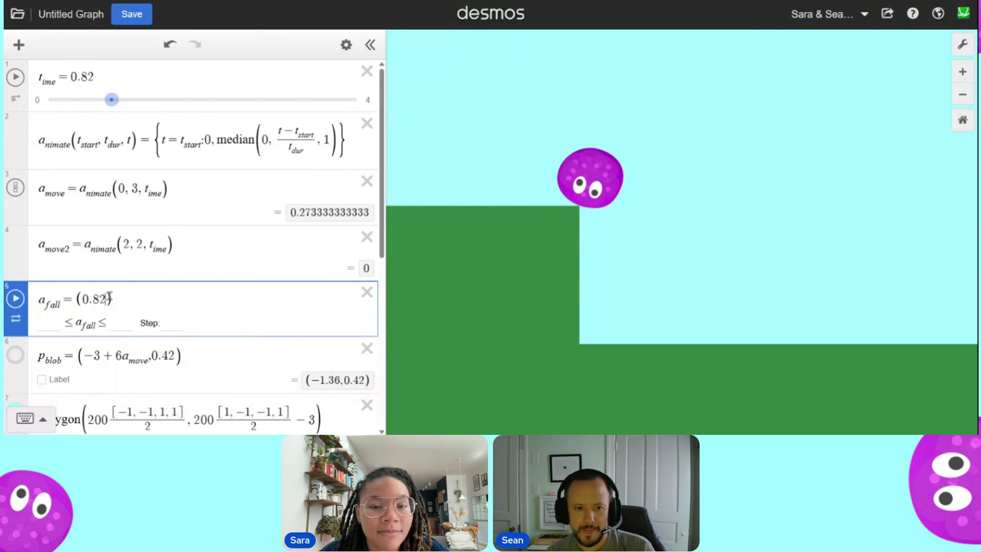
Complete the definition as a_fall = a_nimate(0.82, 0.4, t_ime).
left_click(76, 300)
type("a_nimate")
left_click(137, 300)
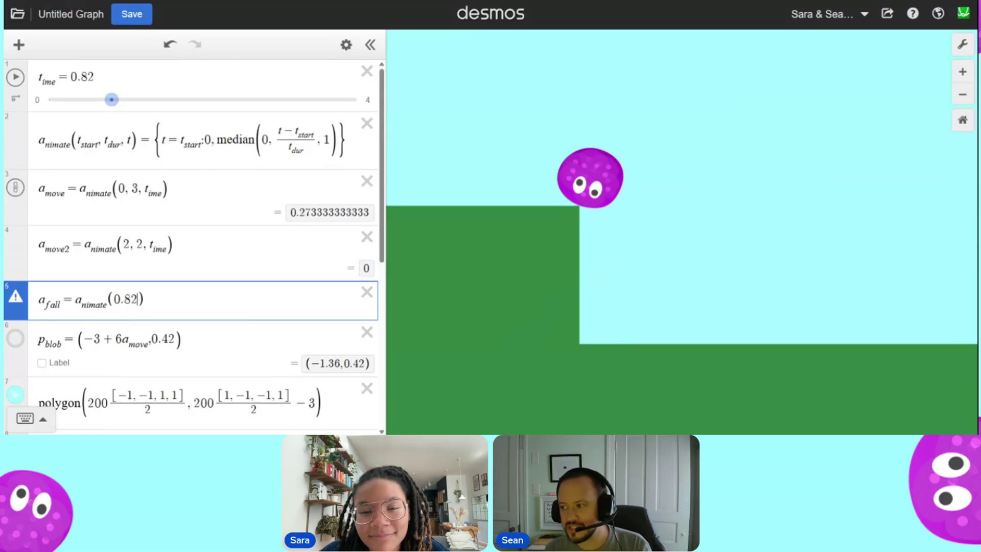
type(",0.5")
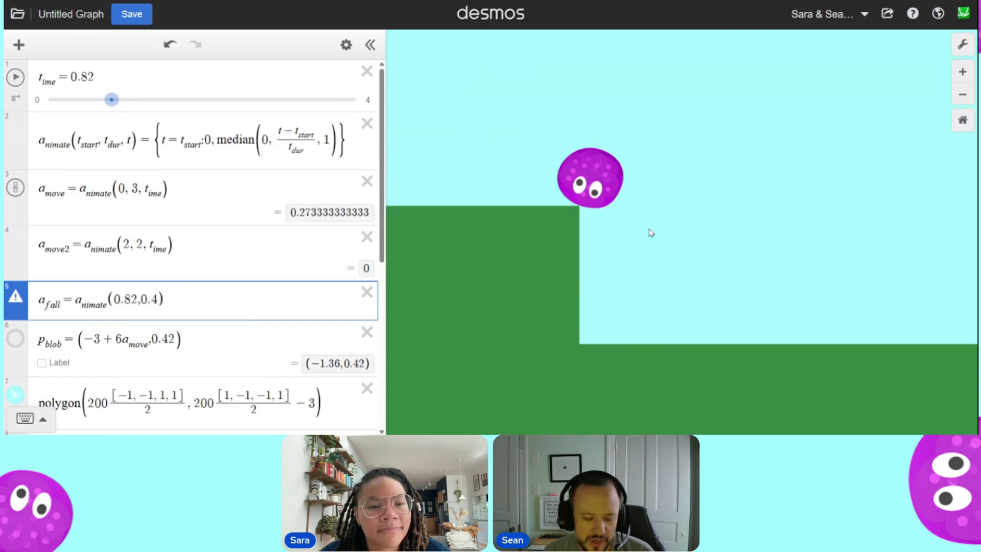
type("t_ime")
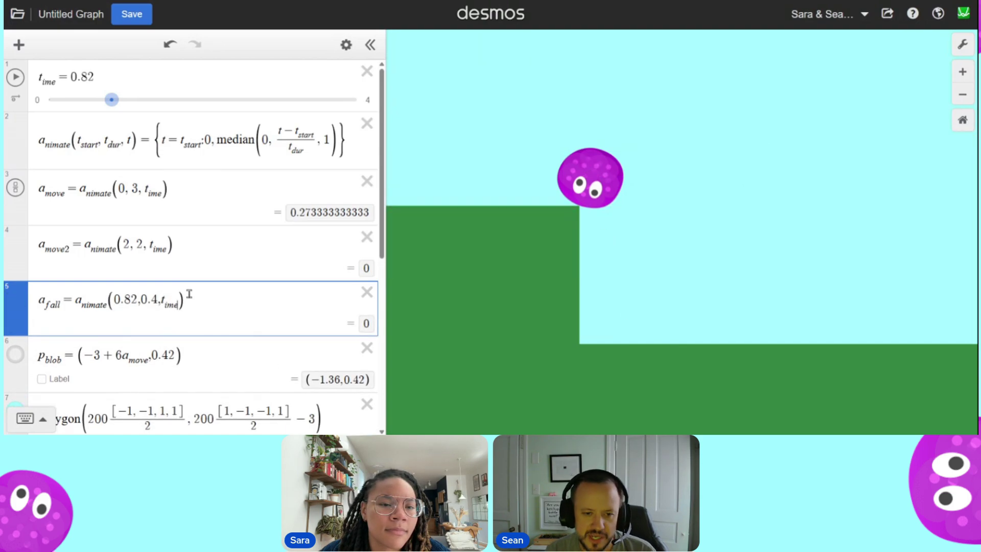
Delete the a_move2 expression.
left_click(367, 237)
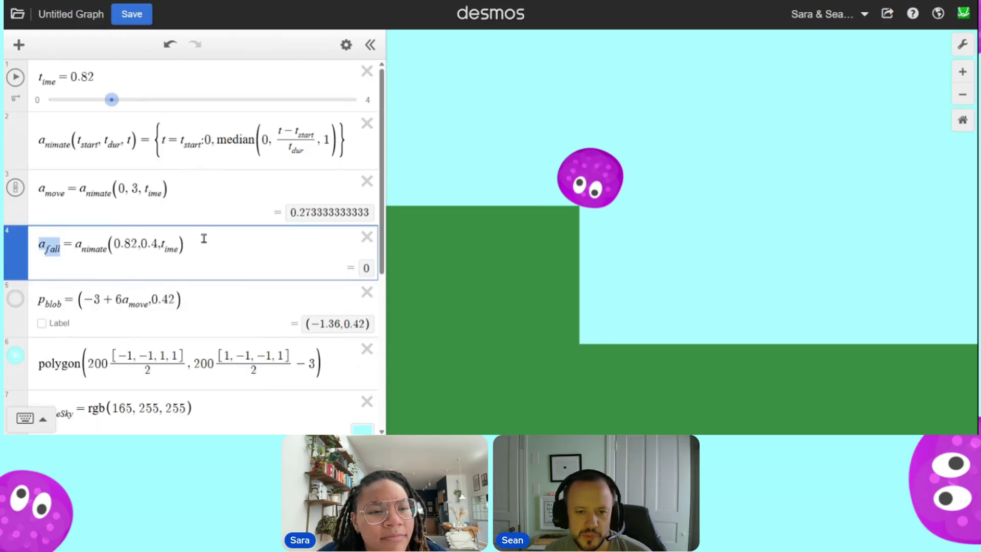
scroll(214, 248, "down", 2)
scroll(212, 245, "up", 2)
Change the y-coordinate of p_blob to 0.42 − 2 to drop the blob onto the lower ledge.
left_click(179, 301)
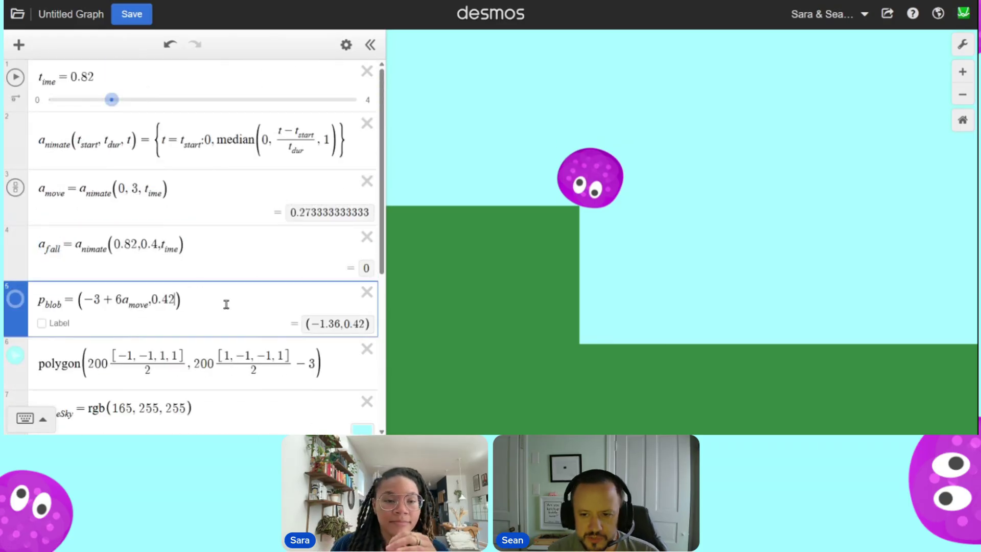
type("-2")
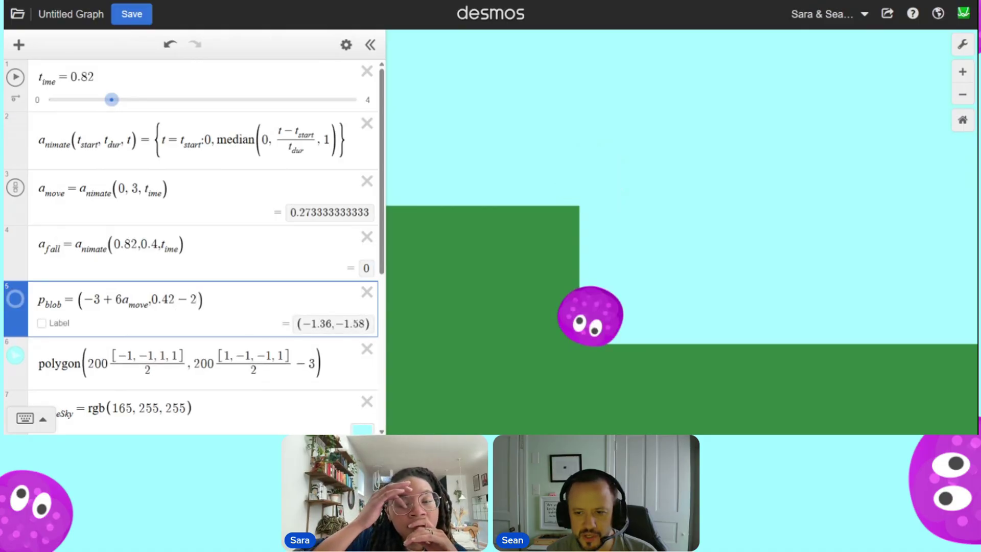
left_click_drag(175, 300, 152, 299)
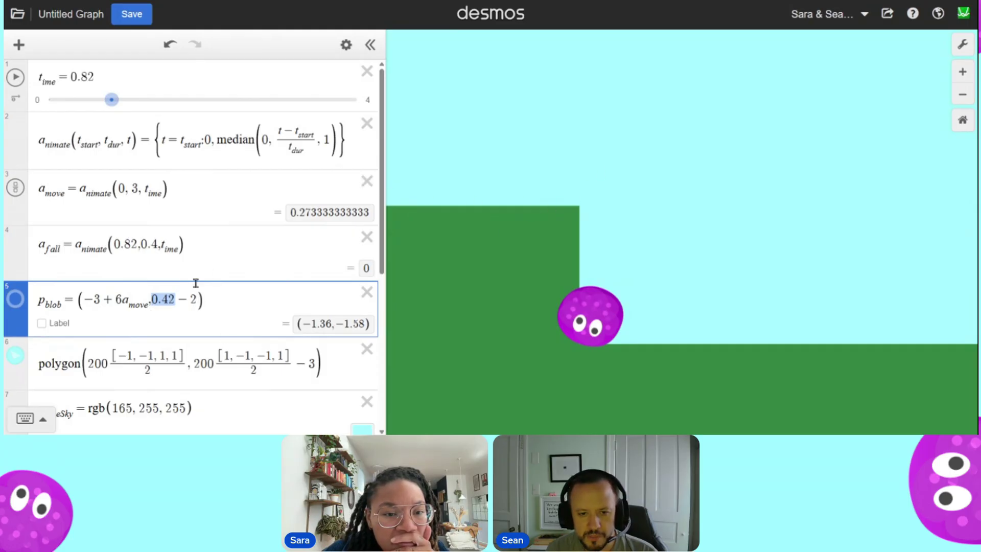
left_click(205, 305)
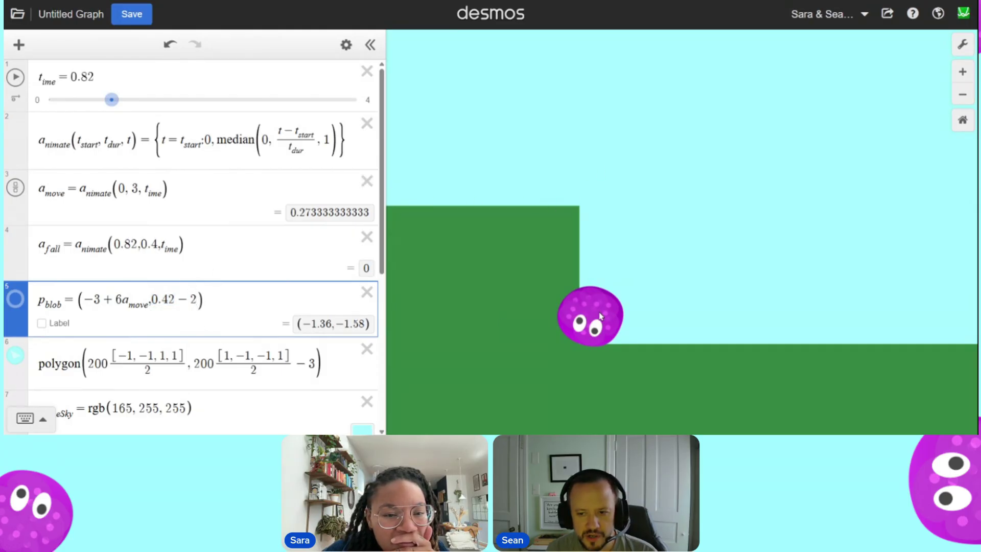
Fine-tune the drop subtracted from the y-coordinate of p_blob to 1.99 so the blob rests on the ledge.
key("BackSpace")
type("1.8")
key("BackSpace")
type("9")
key("BackSpace")
key("BackSpace")
type(".8")
key("BackSpace")
type("98")
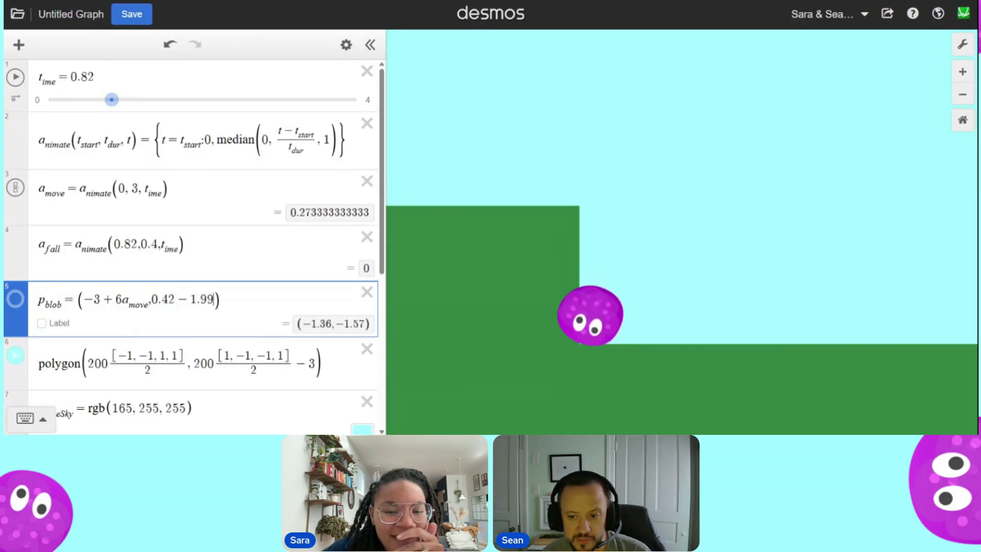
Change the drop in p_blob's y-coordinate to 1.97 and multiply it by a_fall.
key("BackSpace")
type("7")
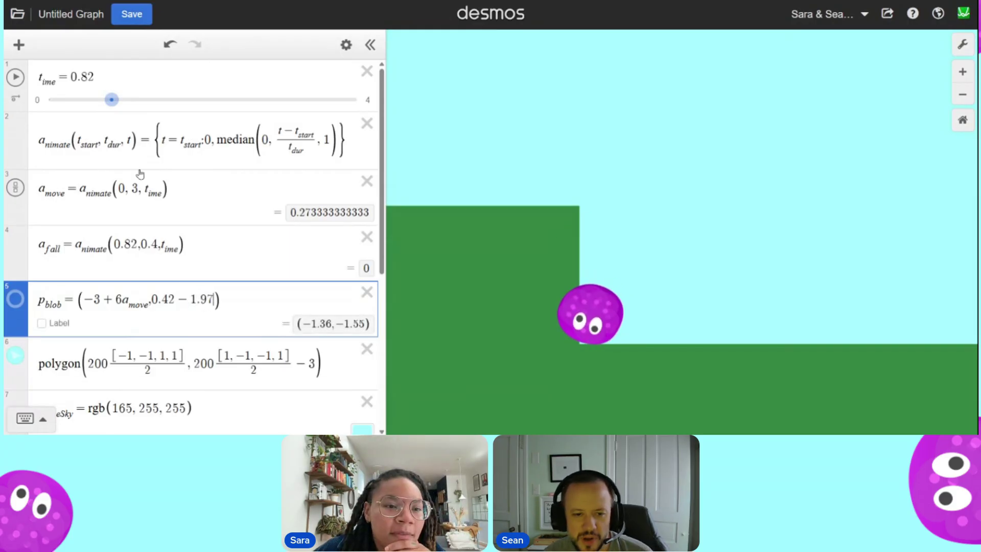
double_click(54, 246)
key("ctrl+c")
left_click(214, 301)
key("ctrl+v")
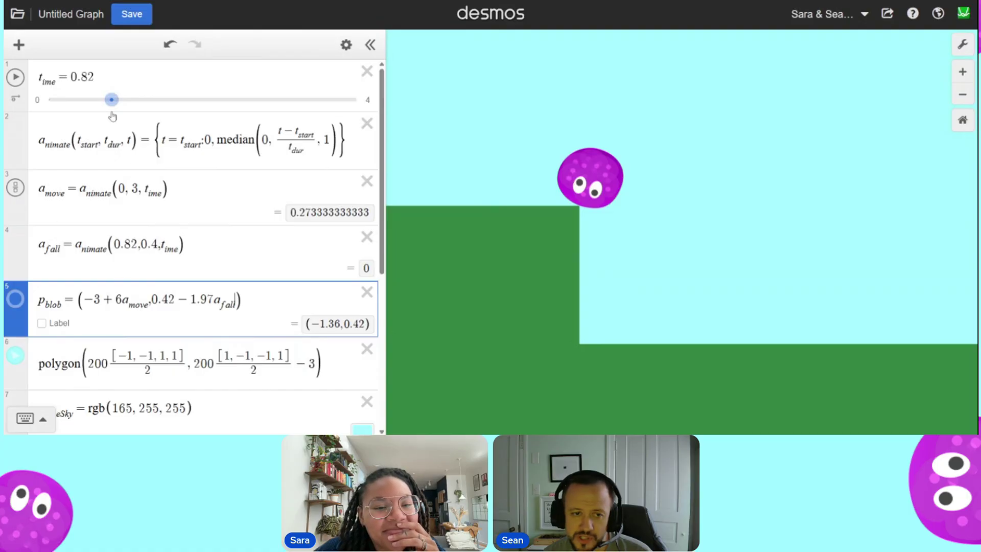
Play the animation from time 0 to 4, and scrub back to 1.23 to check the blob's landing.
left_click_drag(111, 99, 49, 99)
left_click(531, 148)
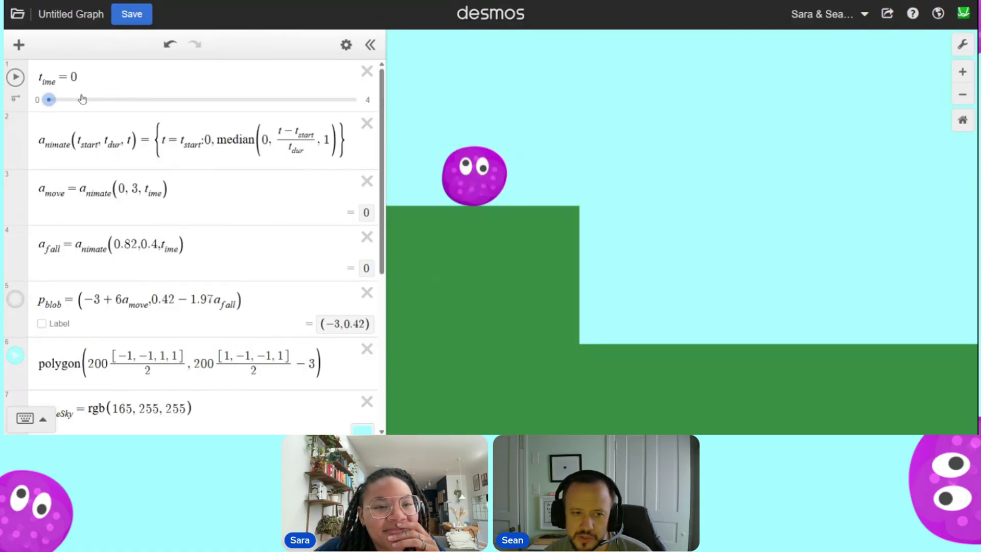
left_click(15, 77)
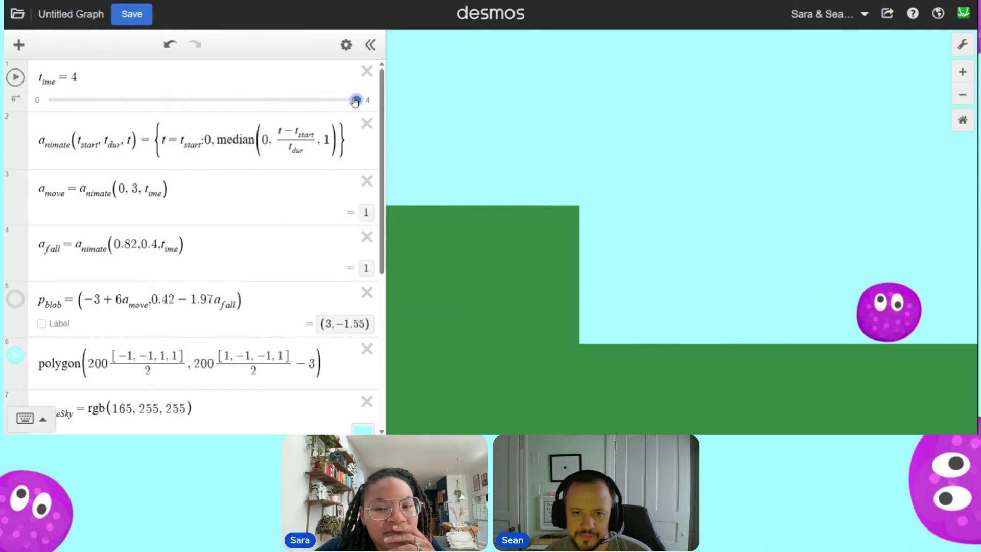
left_click_drag(354, 100, 218, 102)
left_click_drag(151, 114, 145, 108)
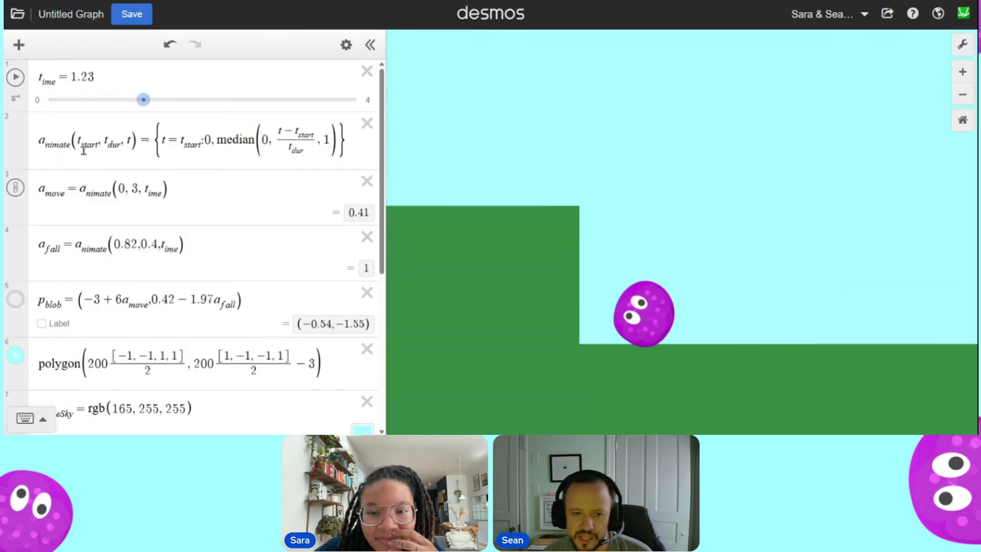
Set the coefficient of a_fall in p_blob to 2 and rewind t_ime to 0.
double_click(212, 302)
type("2")
left_click_drag(144, 101, 38, 123)
Check the blob image's settings and replay the animation from time 0 to examine the roll and fall.
left_click(470, 161)
left_click(562, 154)
left_click(474, 159)
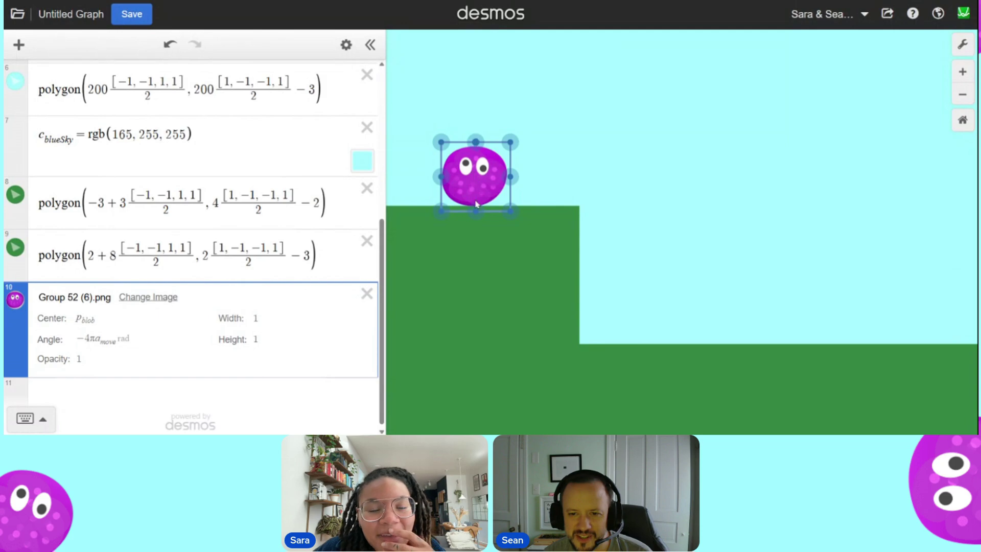
scroll(154, 241, "up", 5)
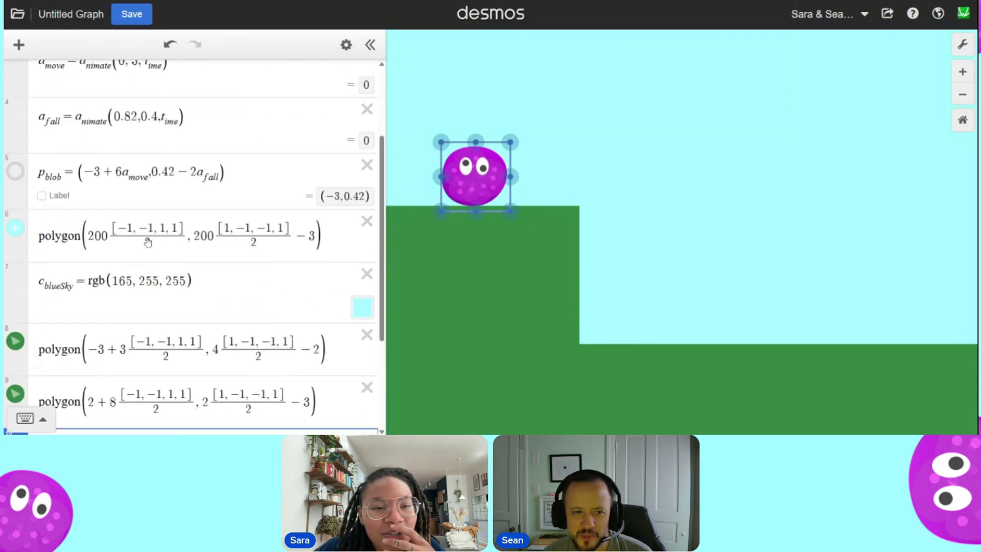
left_click(448, 113)
left_click_drag(49, 100, 61, 215)
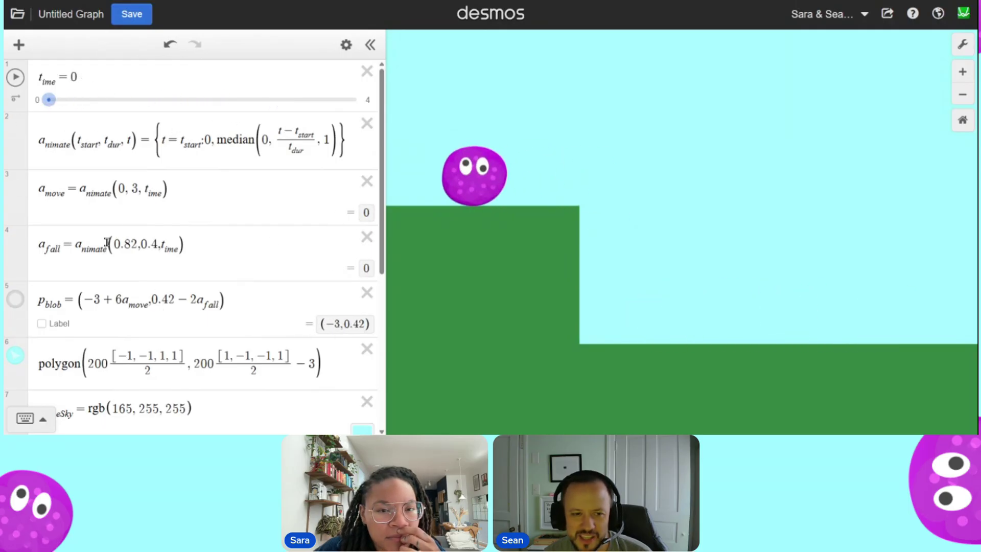
scroll(126, 236, "down", 4)
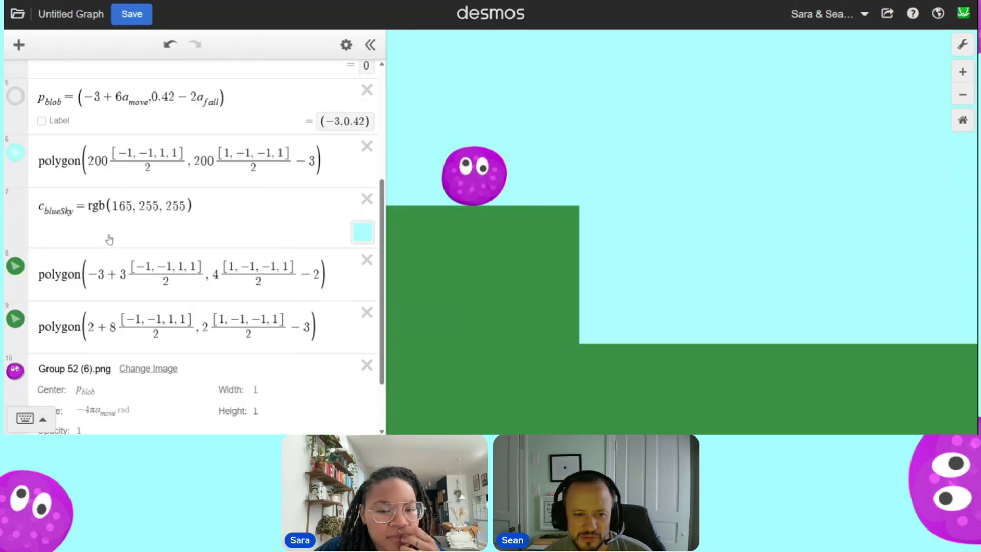
scroll(109, 239, "up", 4)
left_click(15, 77)
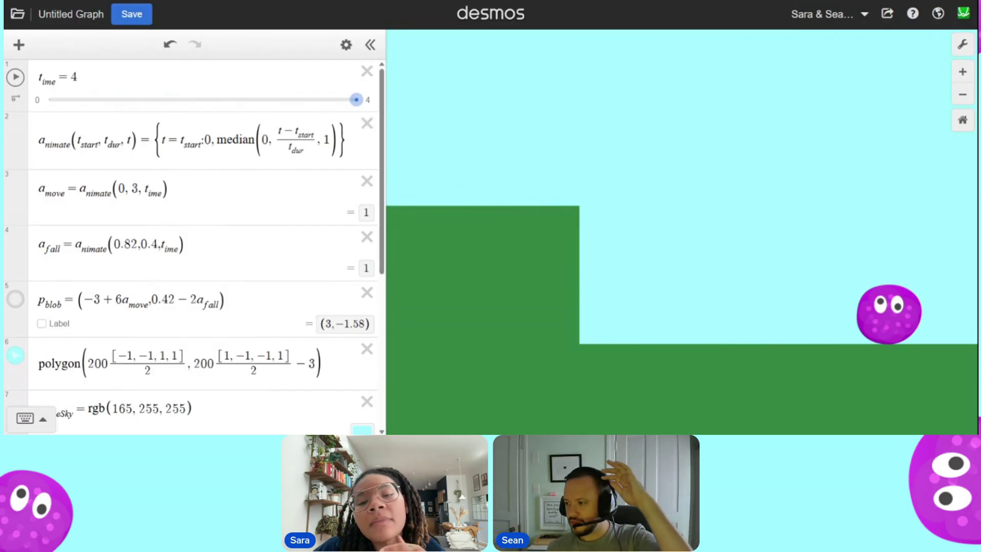
Plot a temporary x^2 parabola below a_move to examine its curve near the vertex, and delete it.
left_click(232, 199)
key("Return")
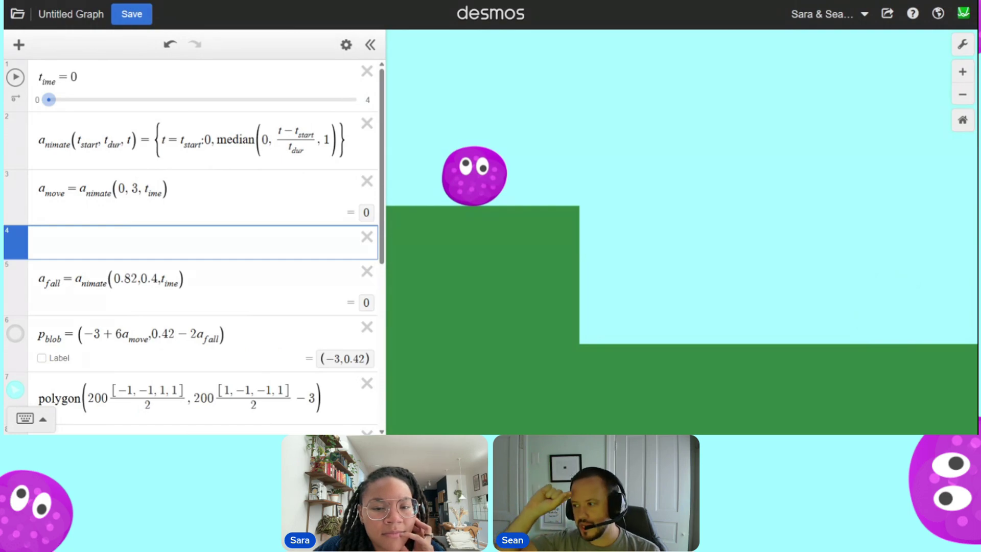
type("x^2")
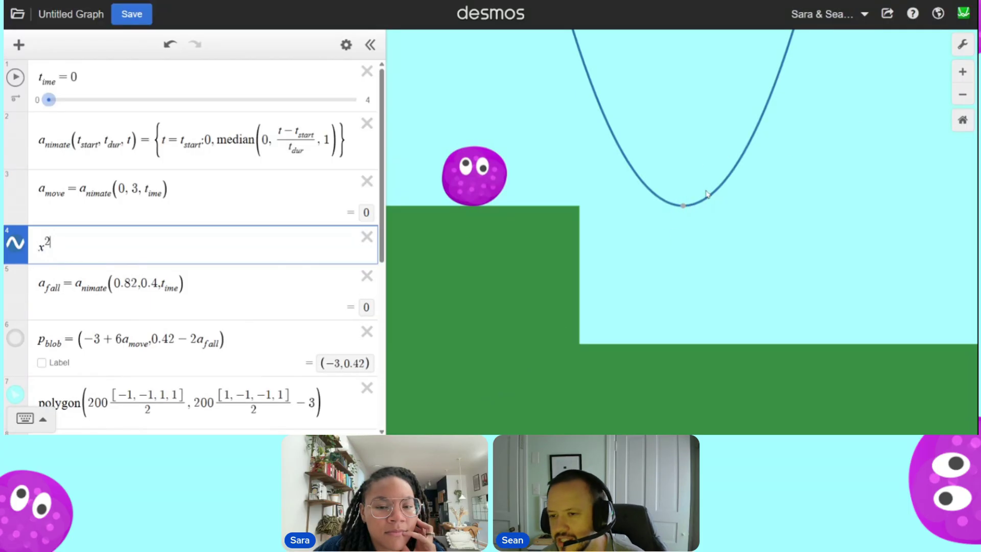
mouse_move(683, 209)
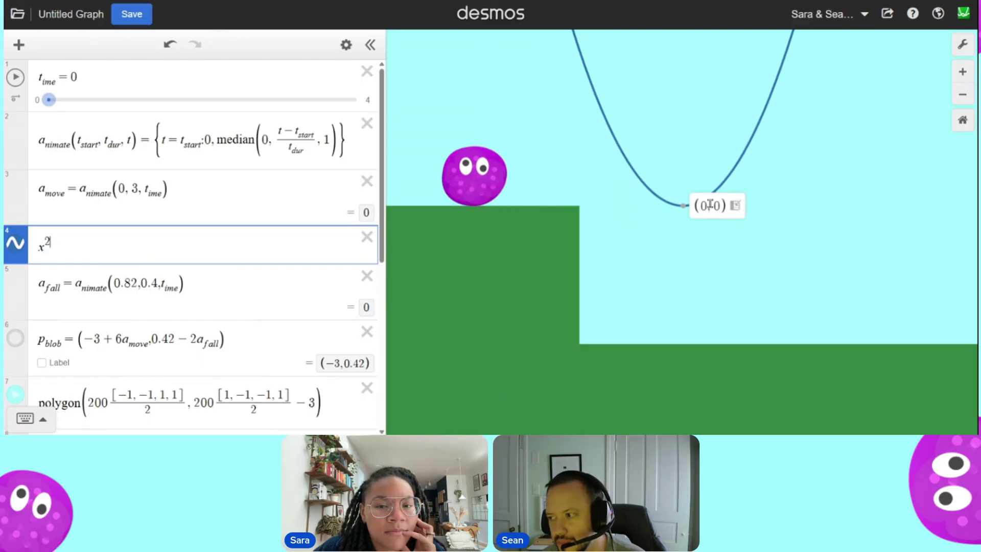
left_click(368, 236)
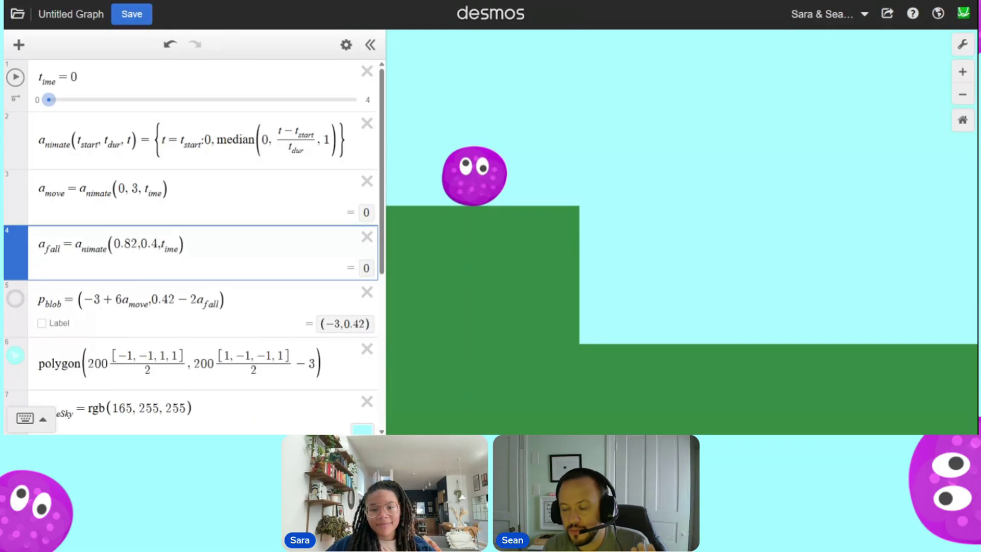
Square the a_nimate(0.82, 0.4, t_ime) call in a_fall to make the fall accelerate.
type("^2")
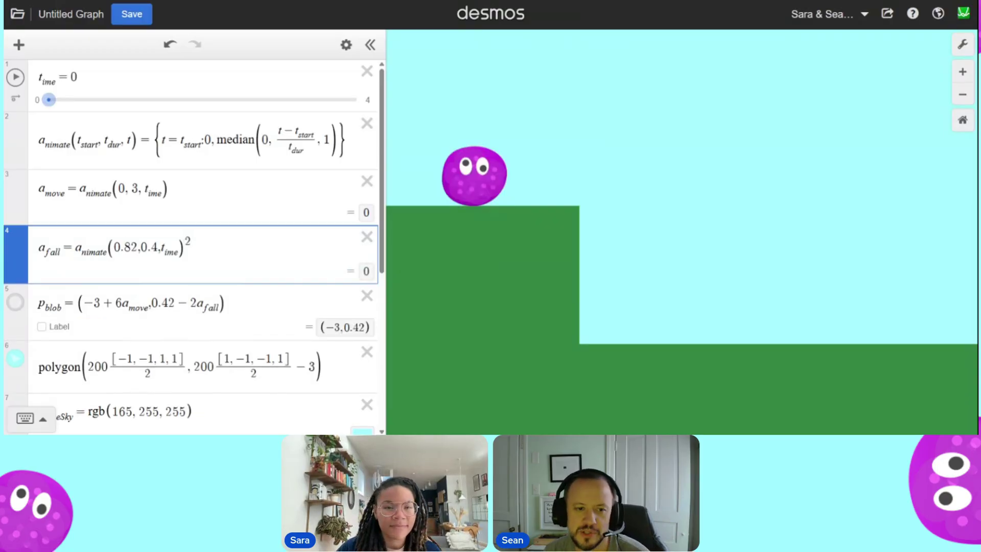
type("/")
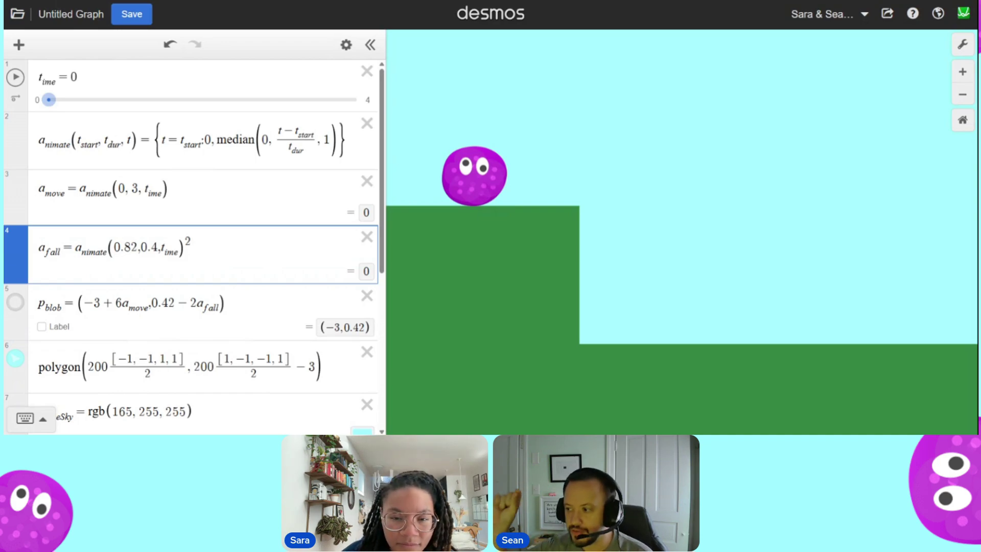
Replay the animation several times from time 0 to check the blob's accelerating fall off the block.
left_click(15, 77)
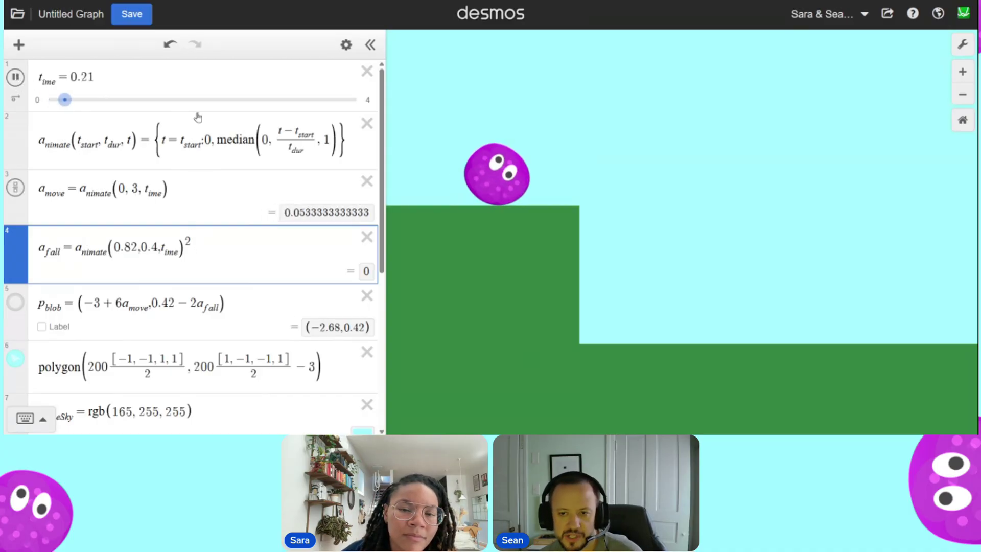
left_click_drag(219, 100, 49, 99)
left_click(15, 78)
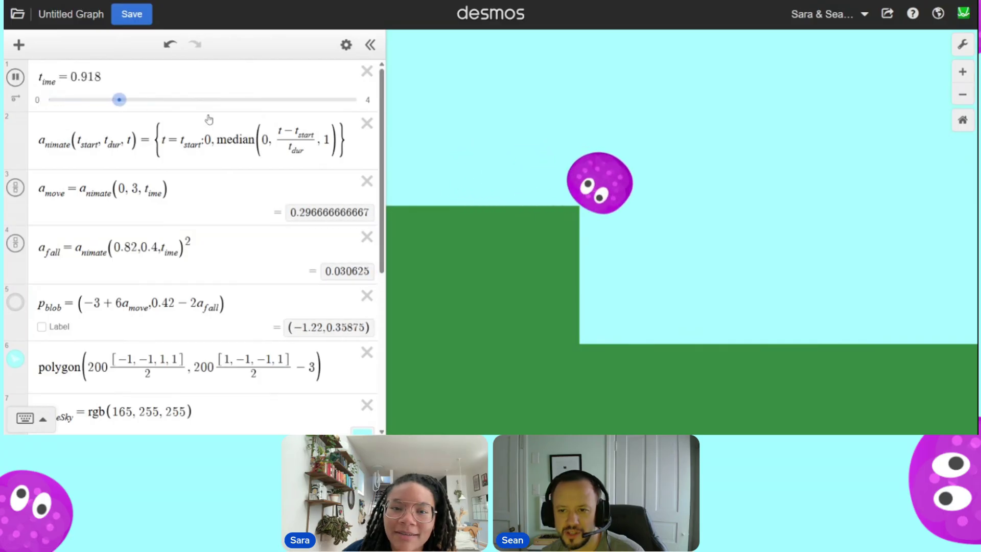
left_click_drag(223, 101, 49, 100)
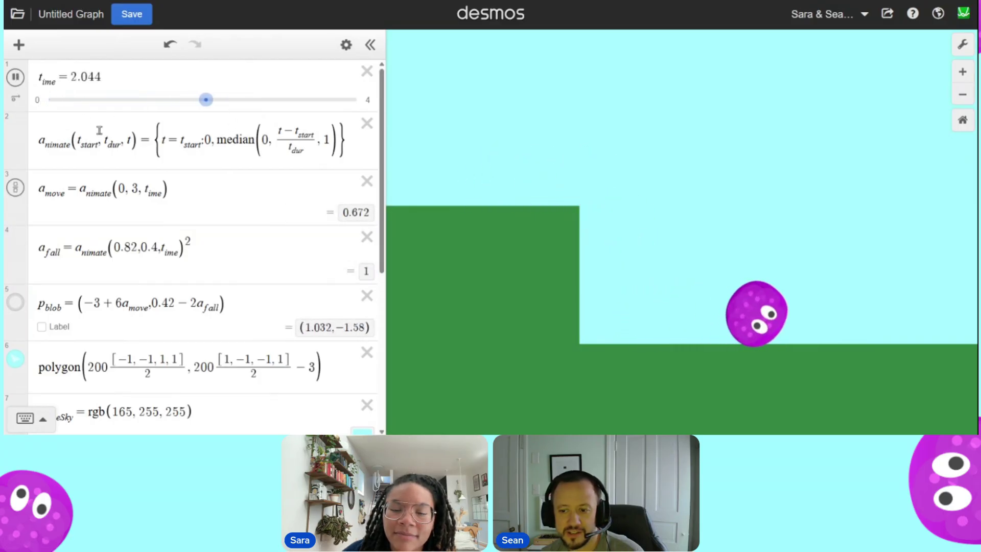
left_click(328, 100)
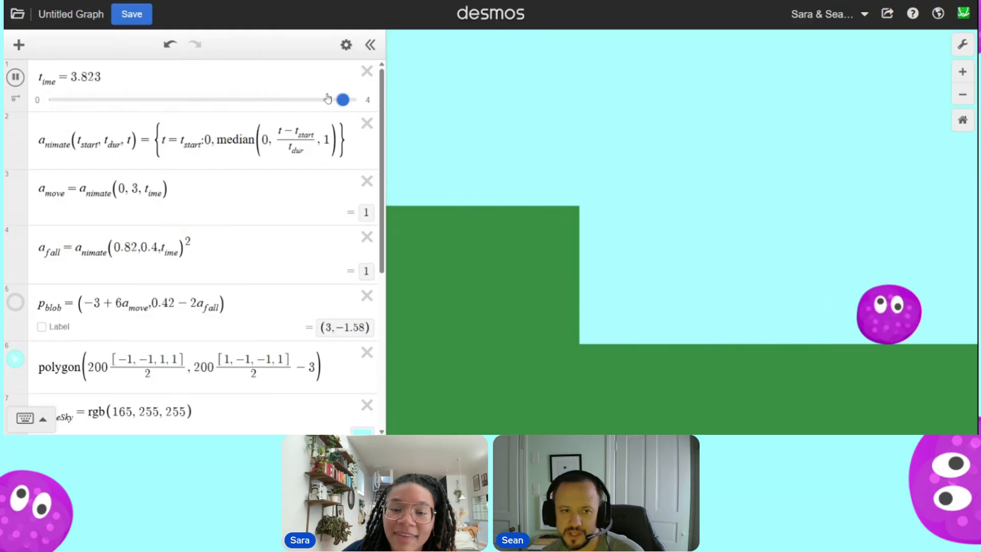
left_click_drag(340, 99, 23, 106)
left_click(356, 100)
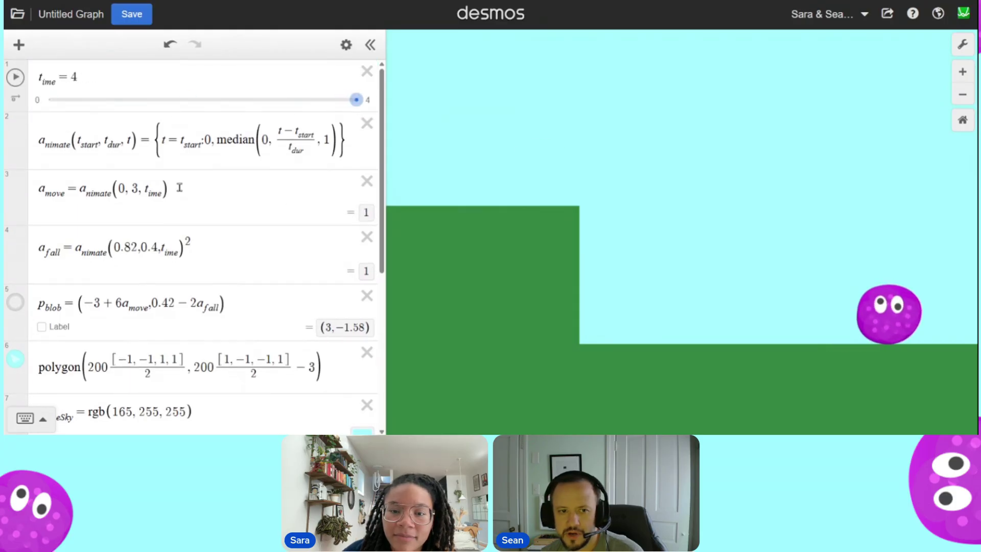
Review the expression list, from the a_nimate definition through p_blob and the polygons to the blob image's settings.
left_click(179, 188)
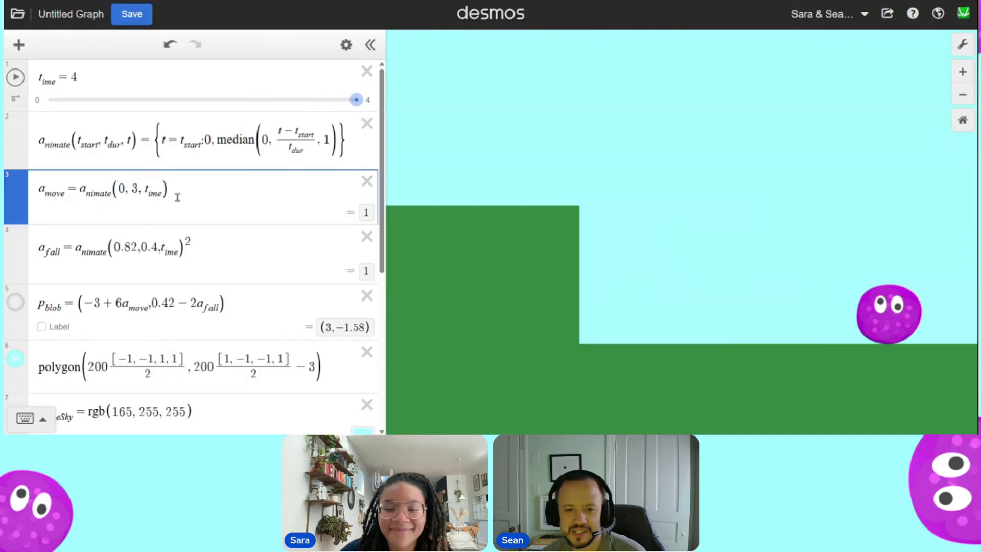
scroll(179, 187, "down", 5)
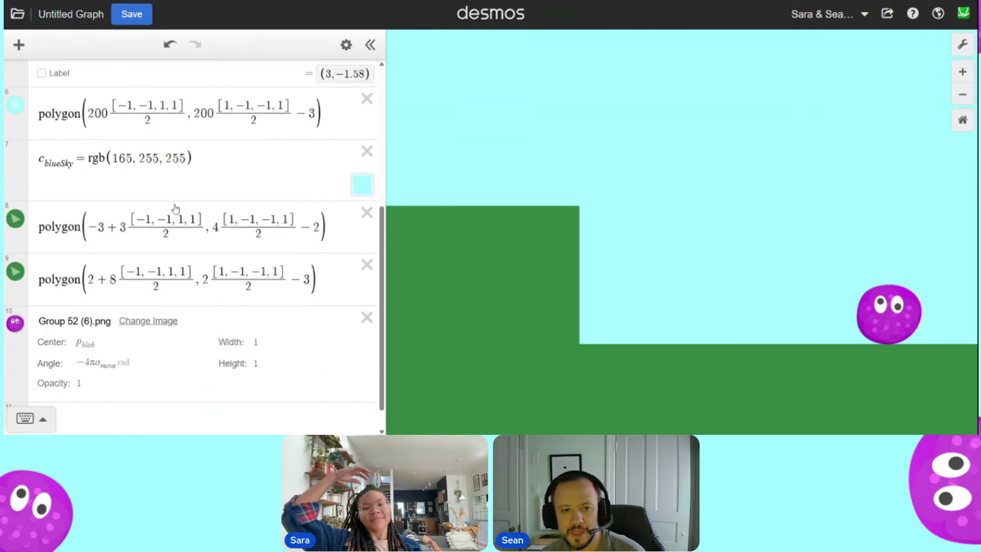
scroll(176, 209, "up", 5)
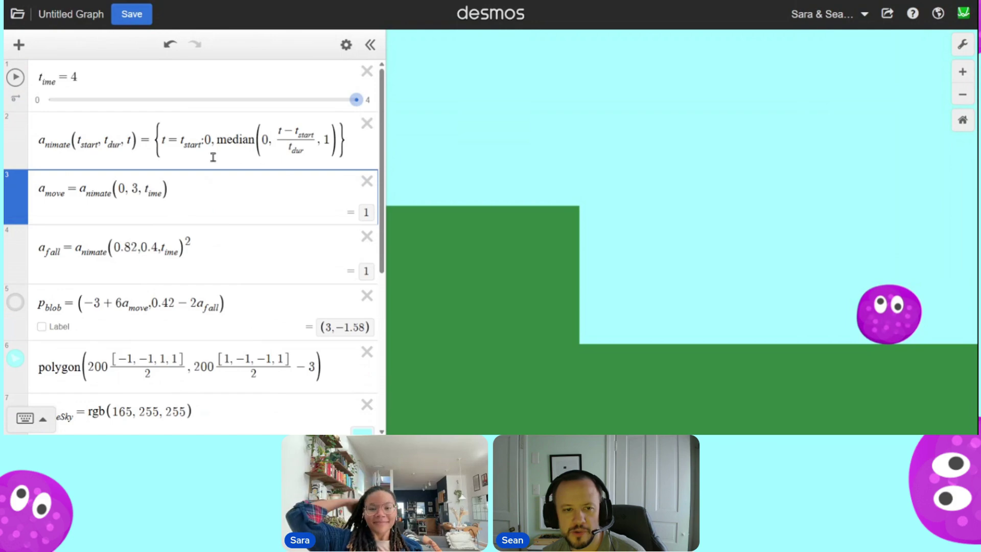
left_click_drag(39, 139, 296, 219)
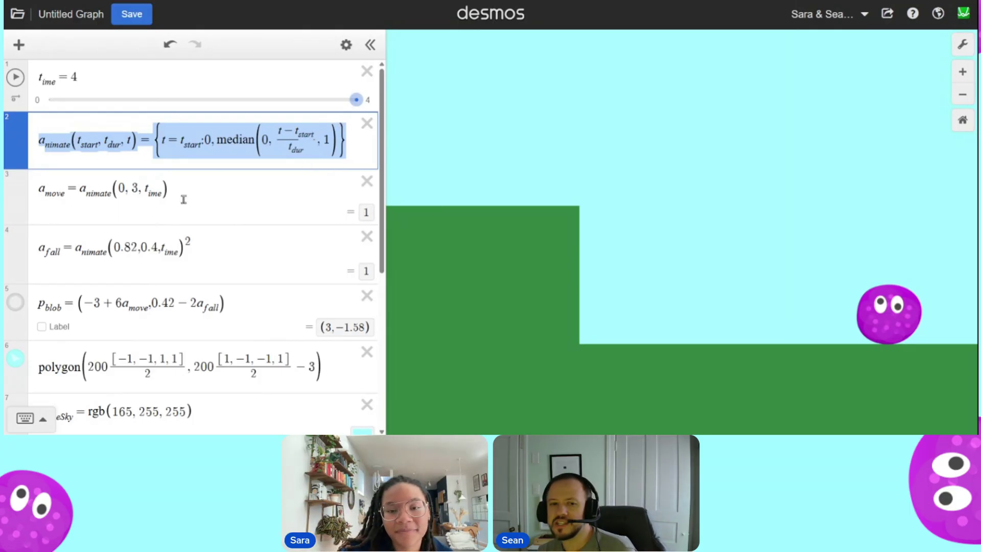
left_click(245, 187)
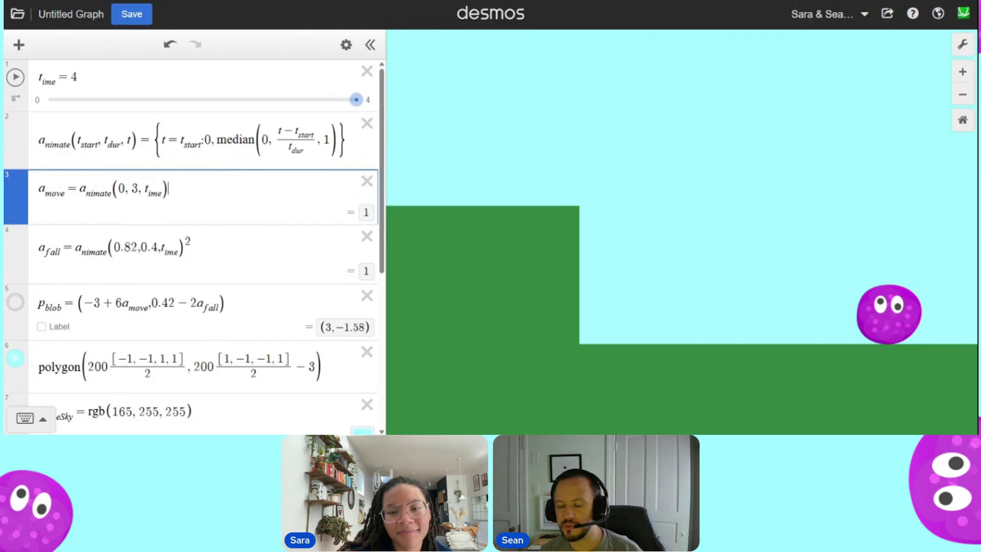
scroll(148, 246, "down", 3)
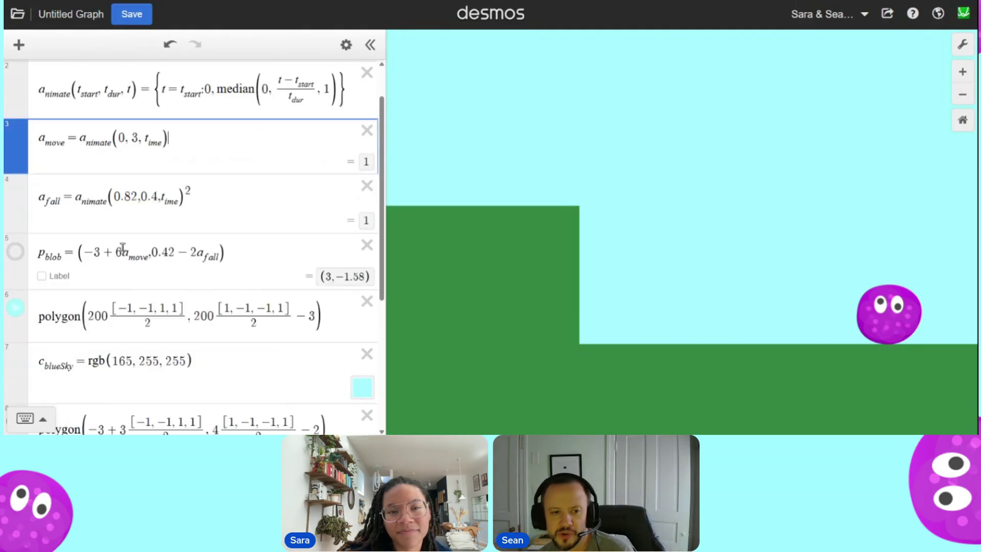
scroll(99, 259, "down", 2)
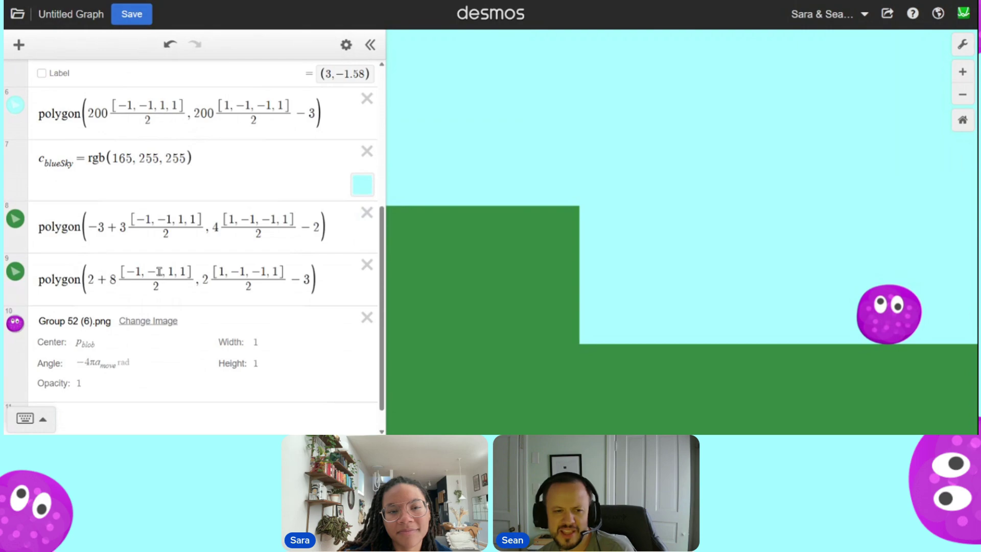
scroll(159, 272, "up", 2)
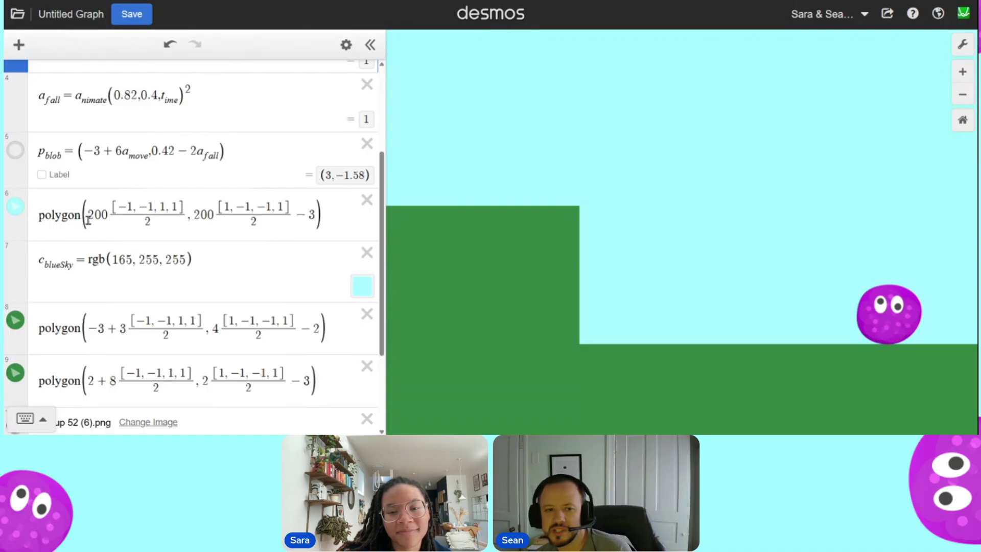
scroll(156, 190, "up", 1)
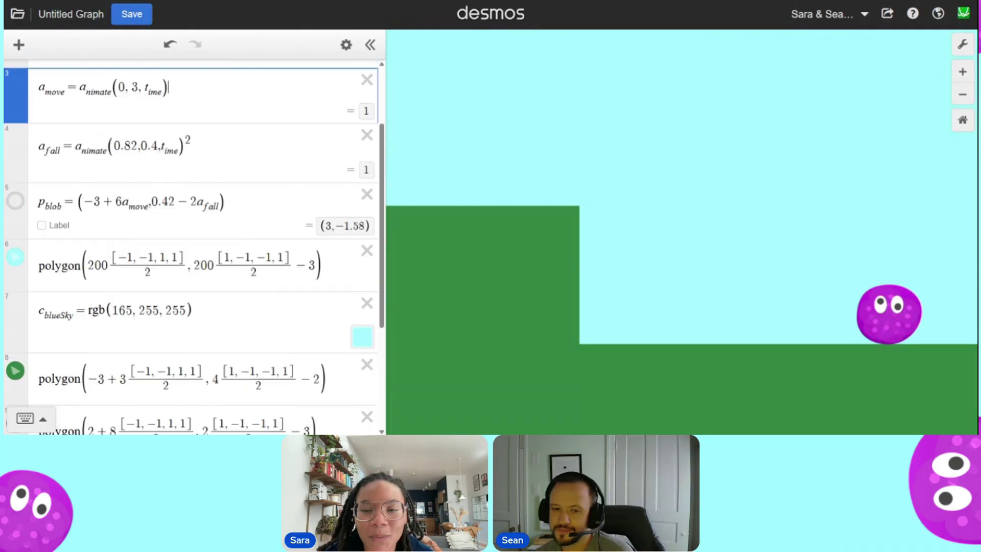